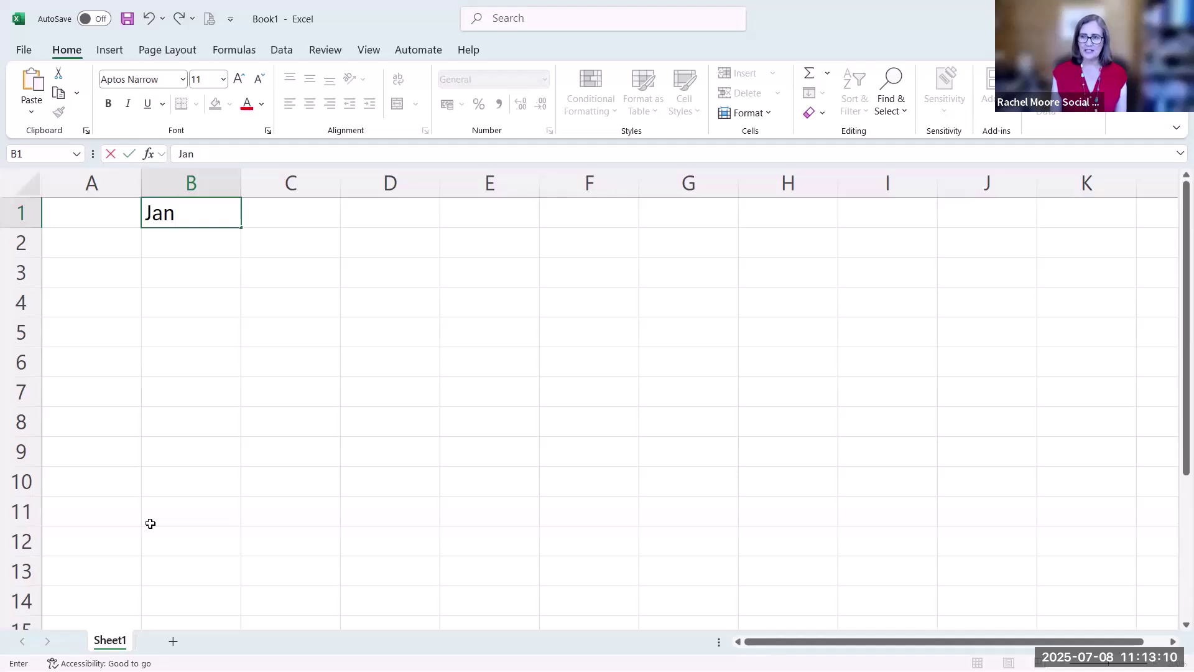
Commit the Jan heading and label A2 and A3 as Pencils and Rubbers
key(Return)
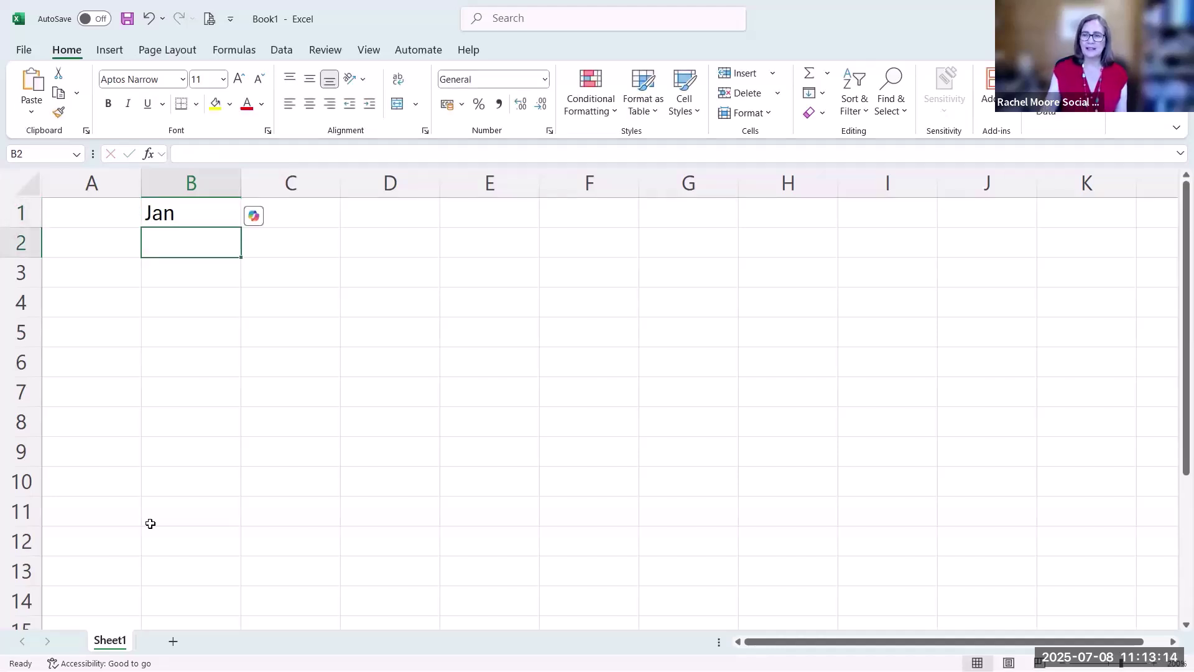
click(98, 243)
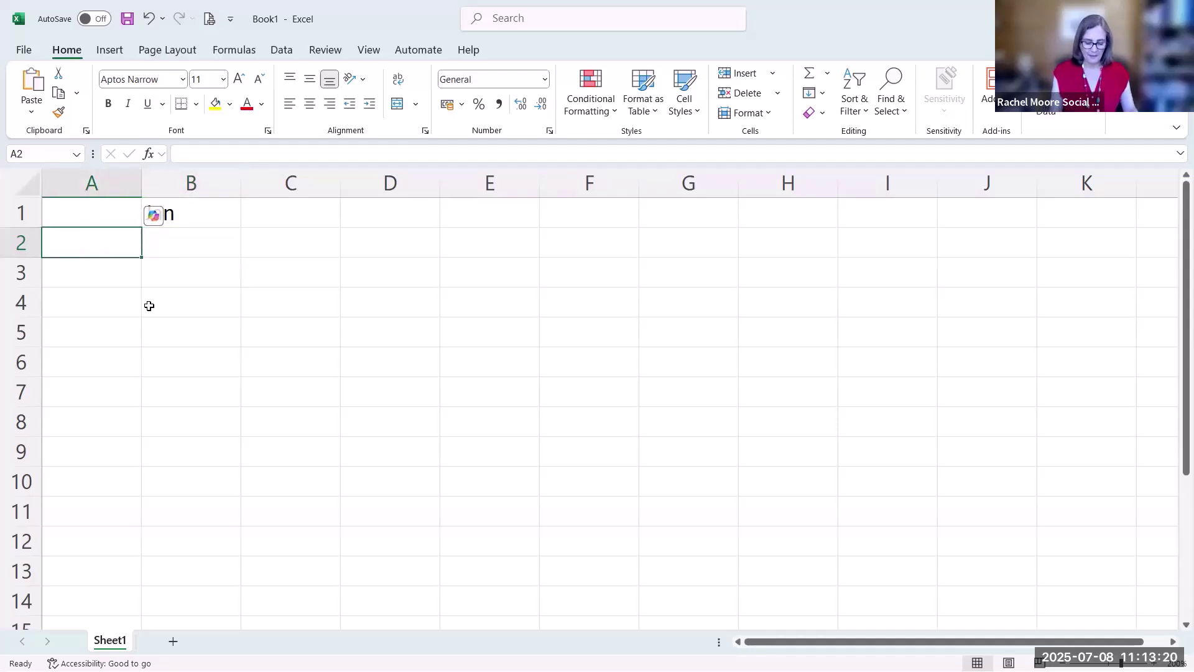
text(Pencils)
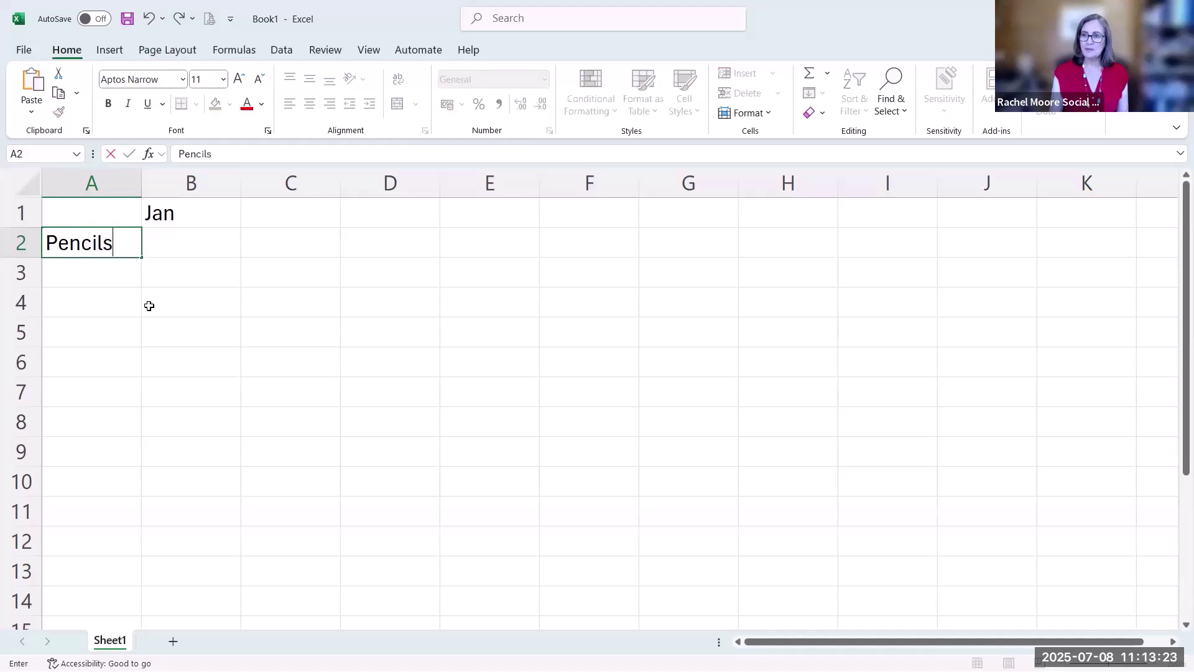
key(Return)
text(Rubbers)
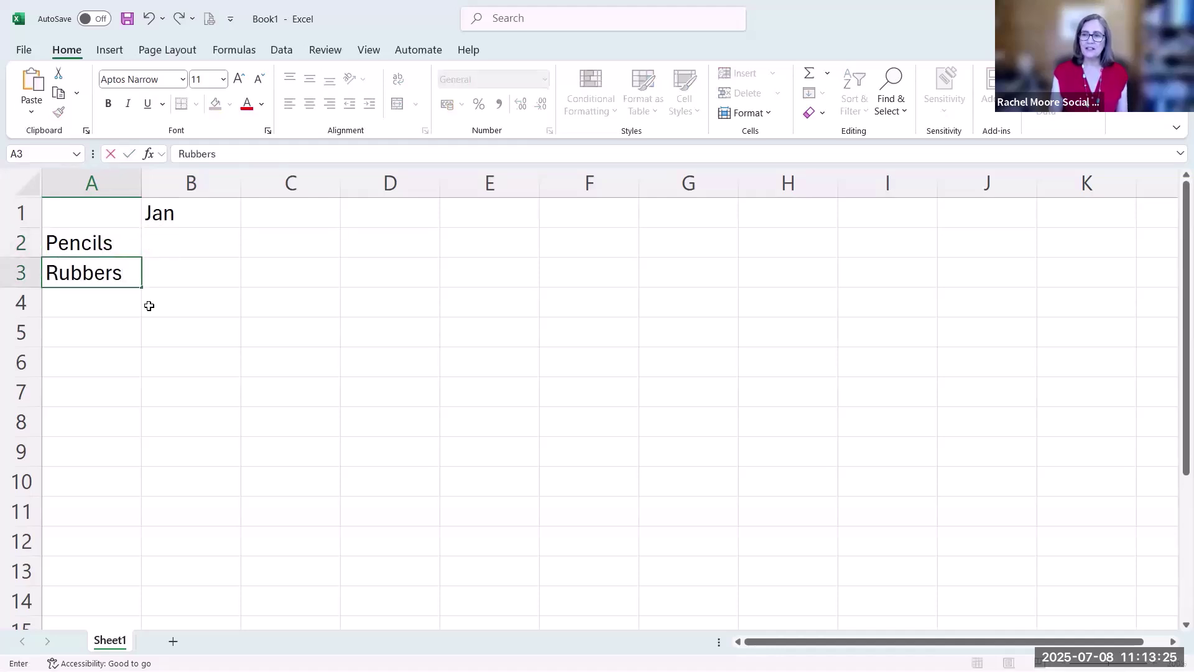
key(Return)
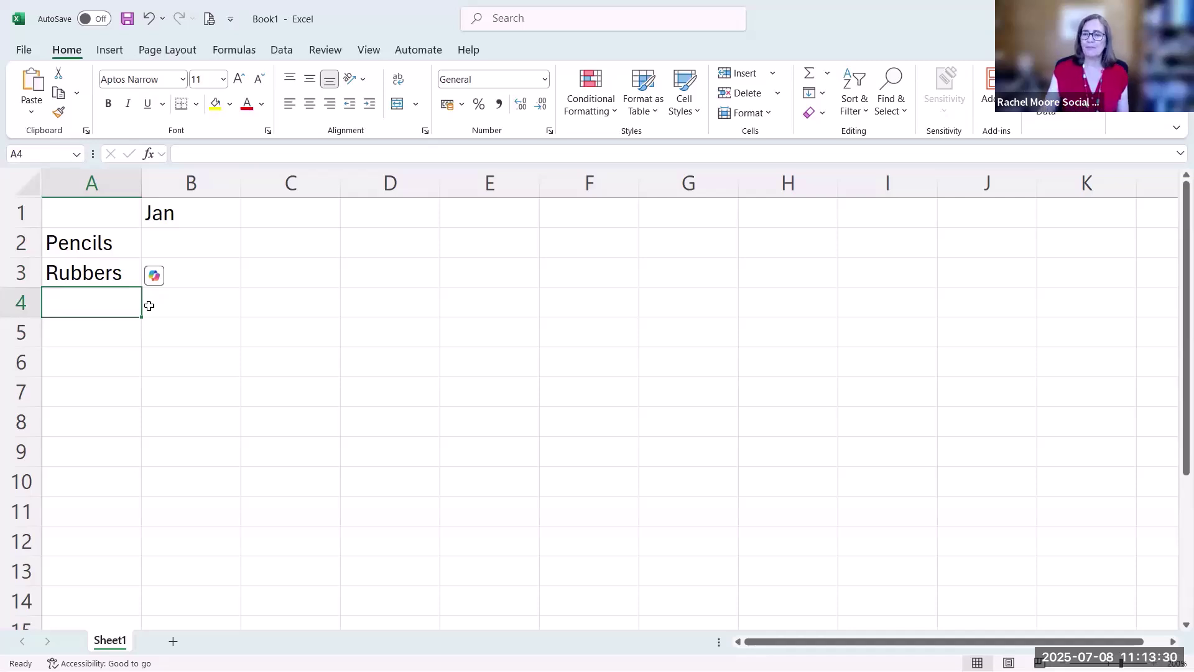
Add Feb, Mar and Apr headings in C1:E1 beside Jan
click(211, 220)
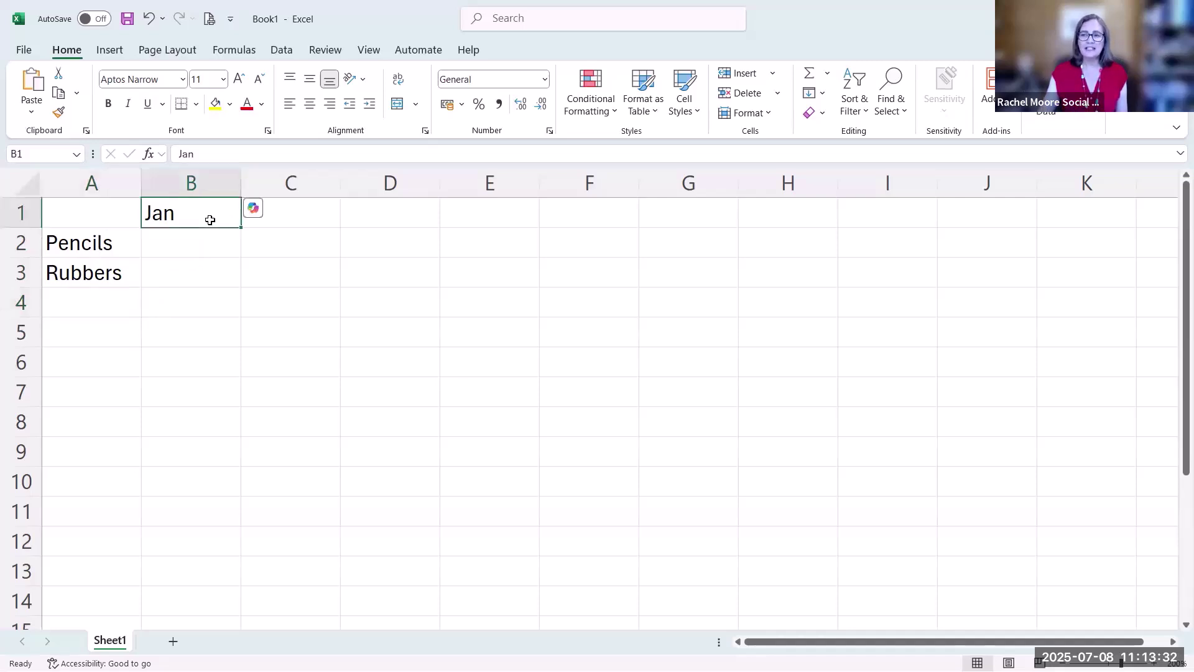
click(293, 209)
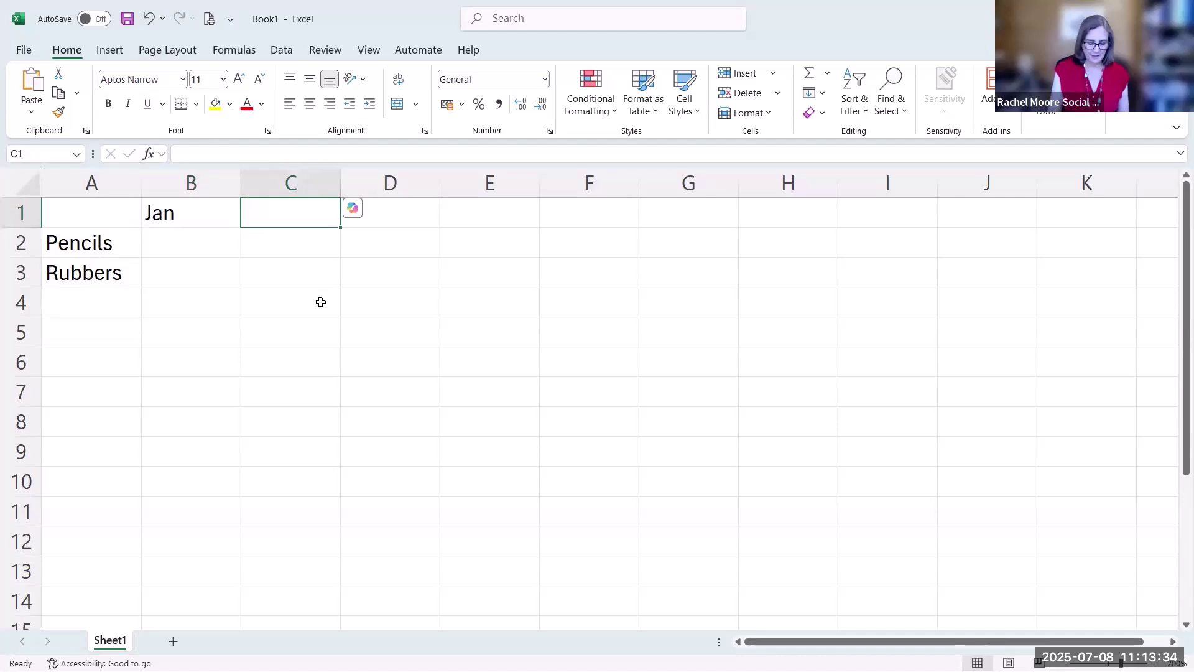
text(Feb)
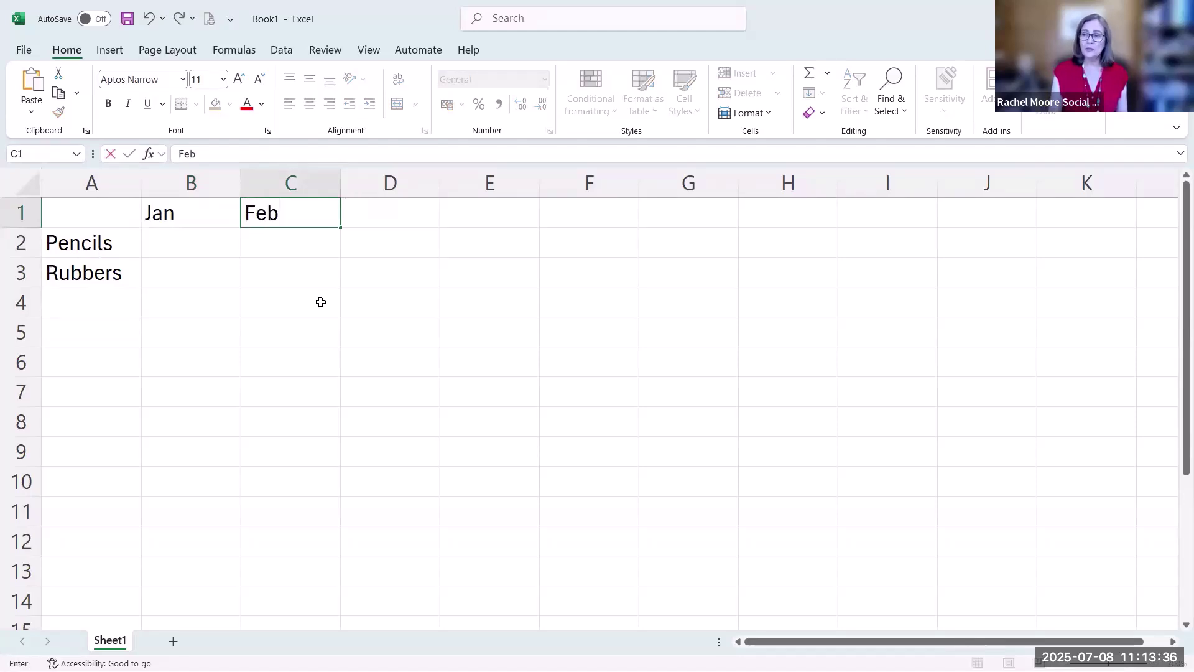
key(Tab)
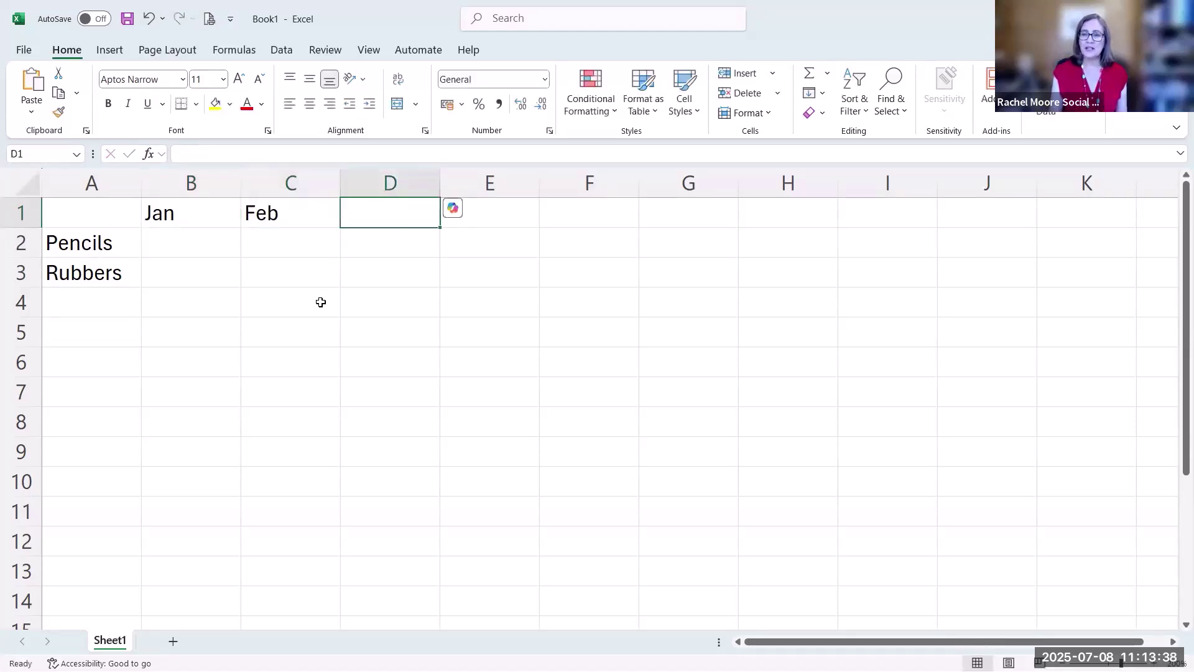
text(Mar)
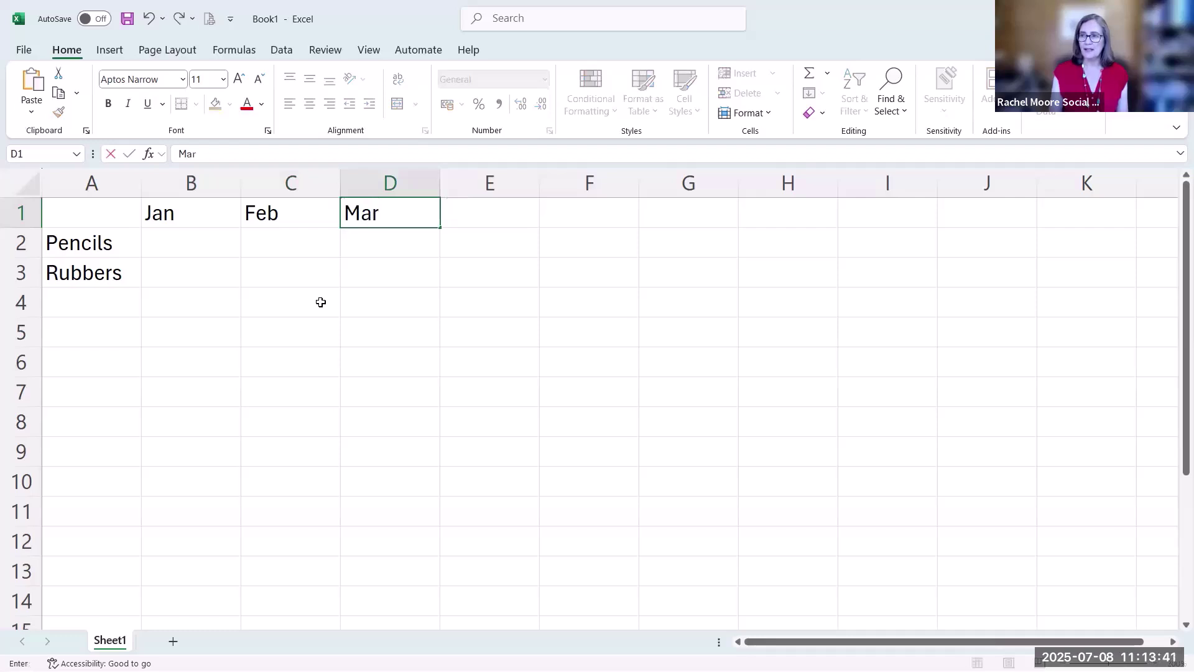
key(Tab)
text(Apr)
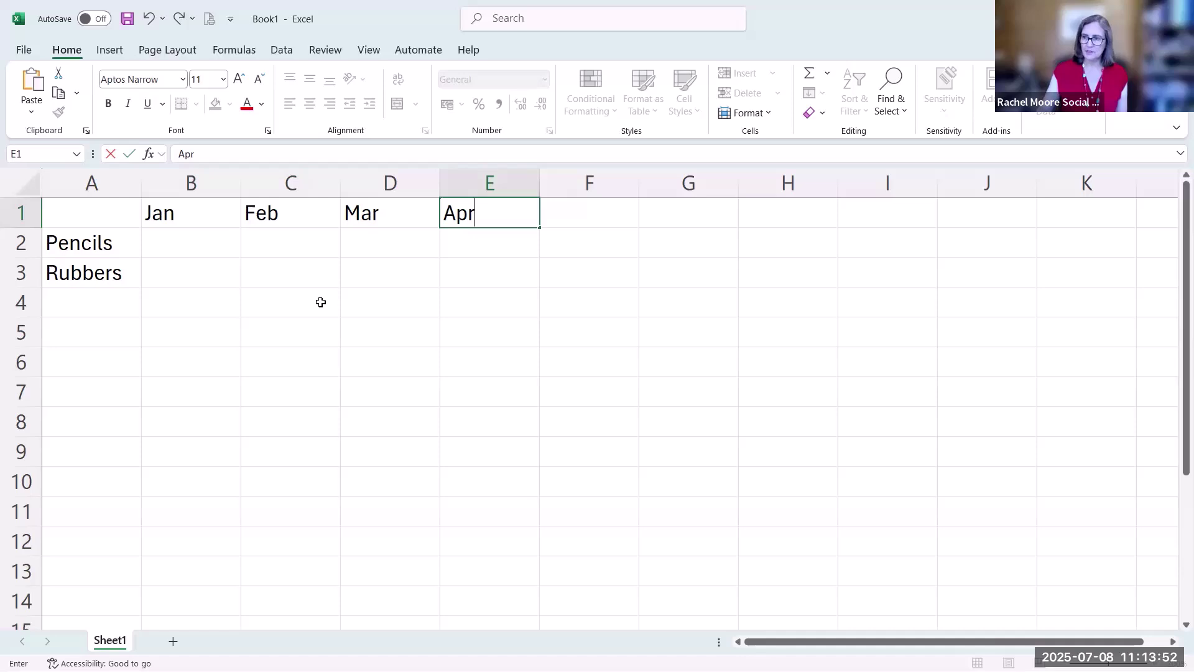
key(Return)
click(210, 247)
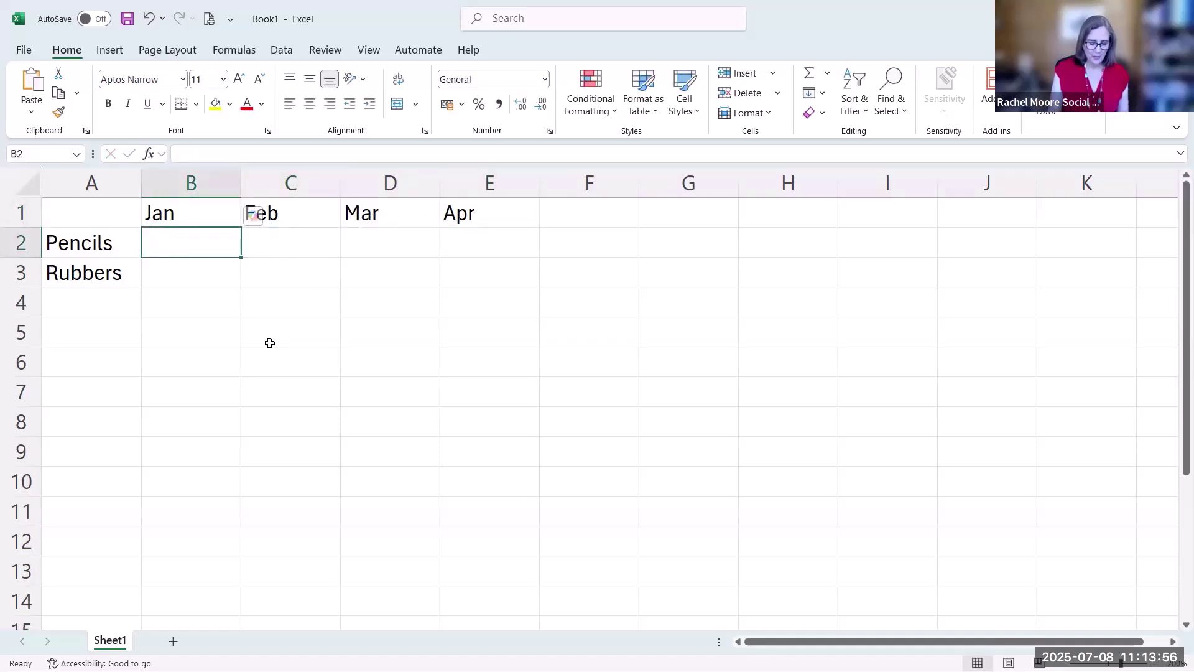
Enter the Pencils figures 10, 20, 30 and 40 in B2:E2
text(10)
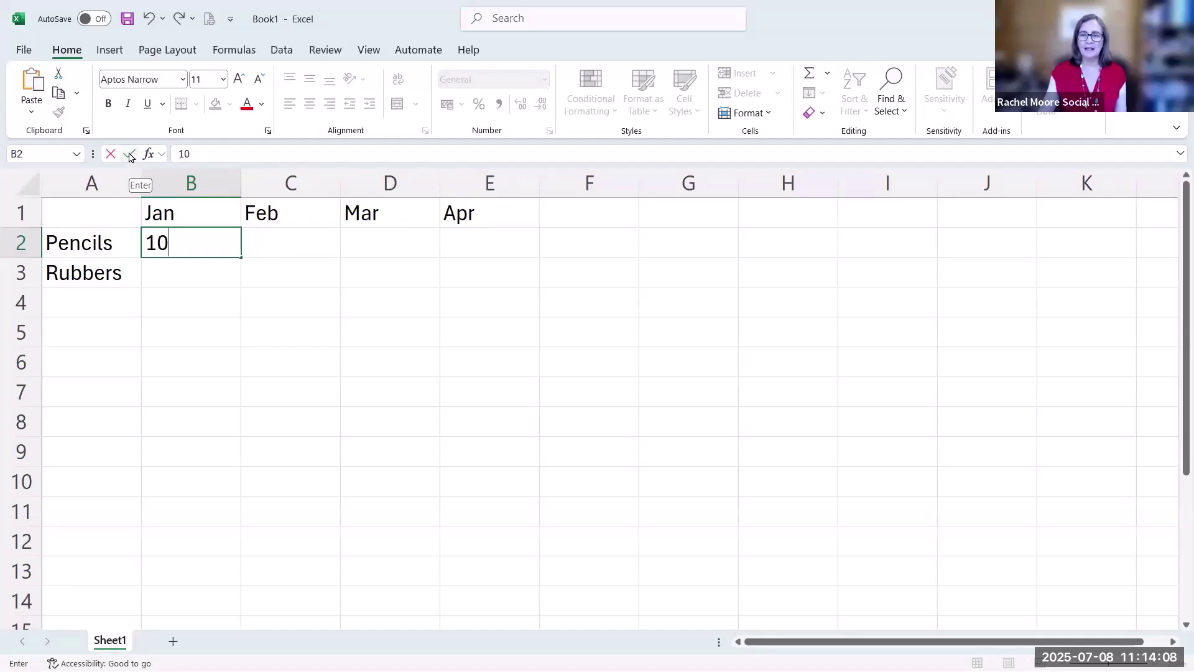
click(129, 155)
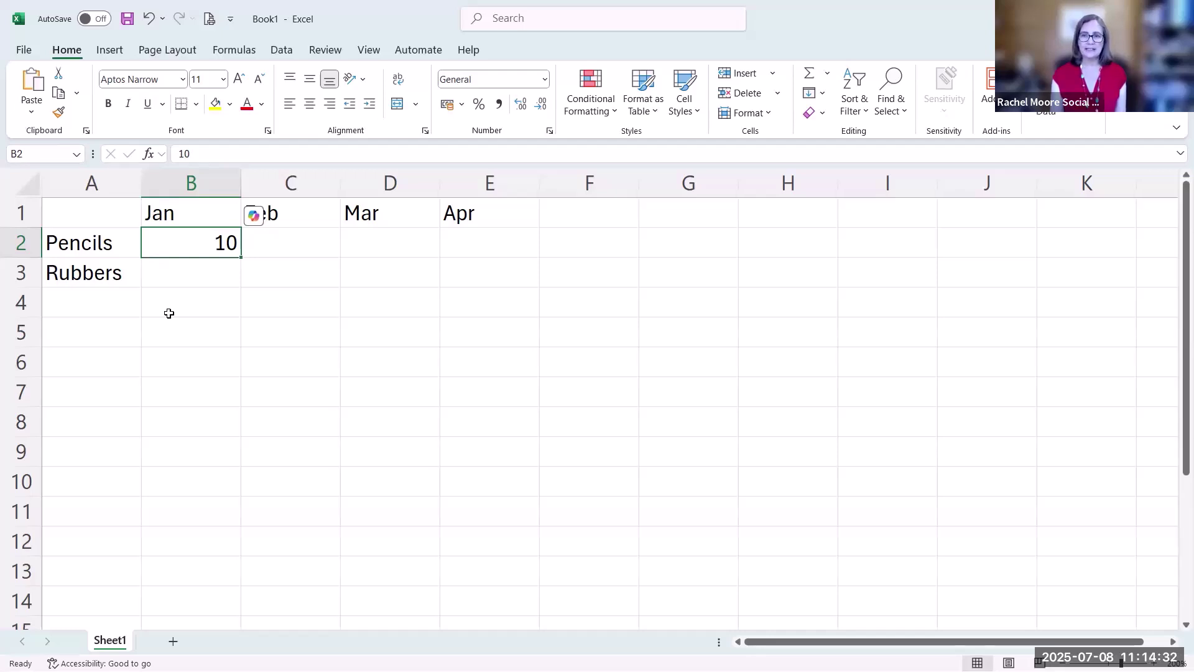
click(284, 250)
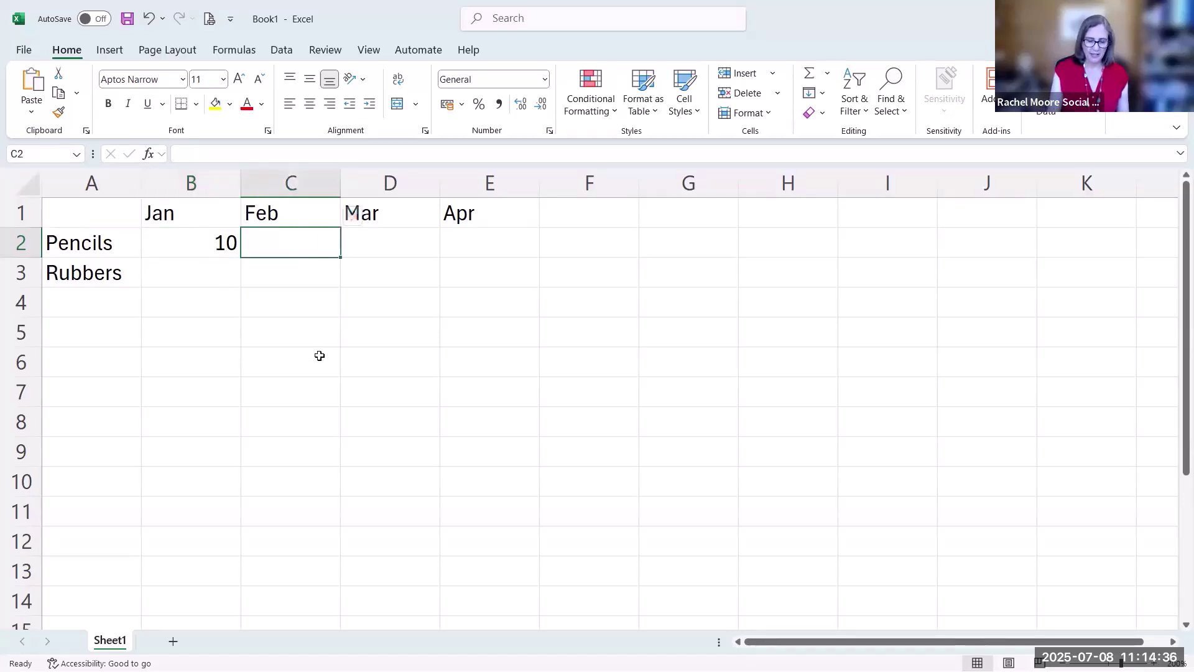
text(20)
key(Tab)
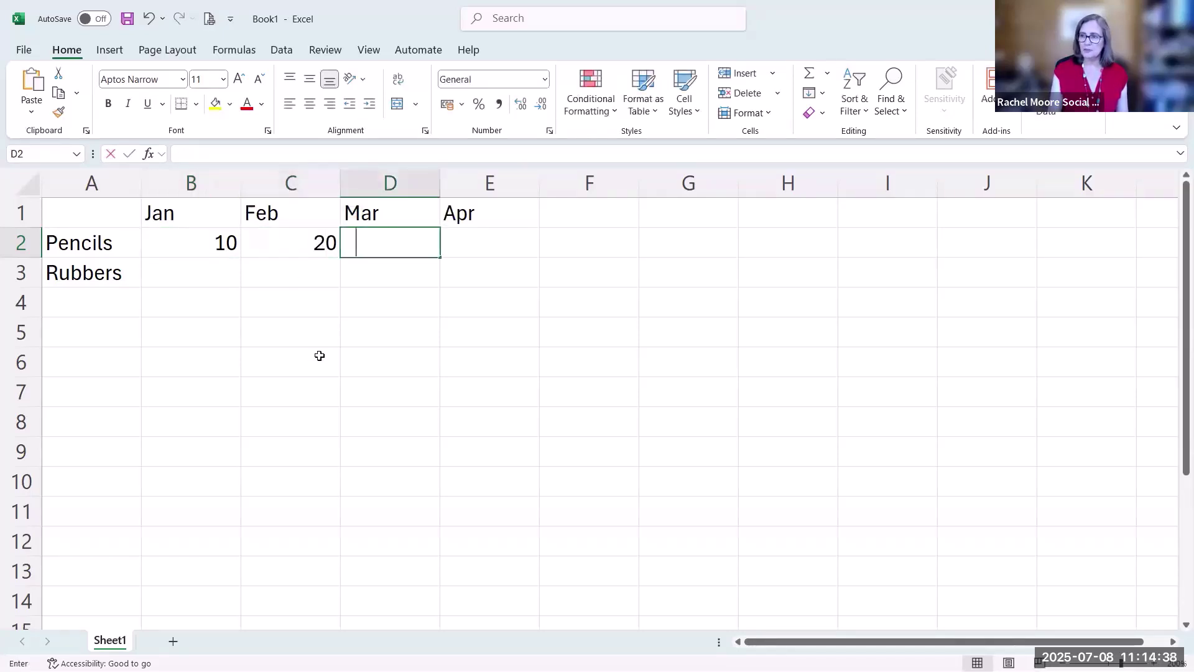
text(30)
key(Tab)
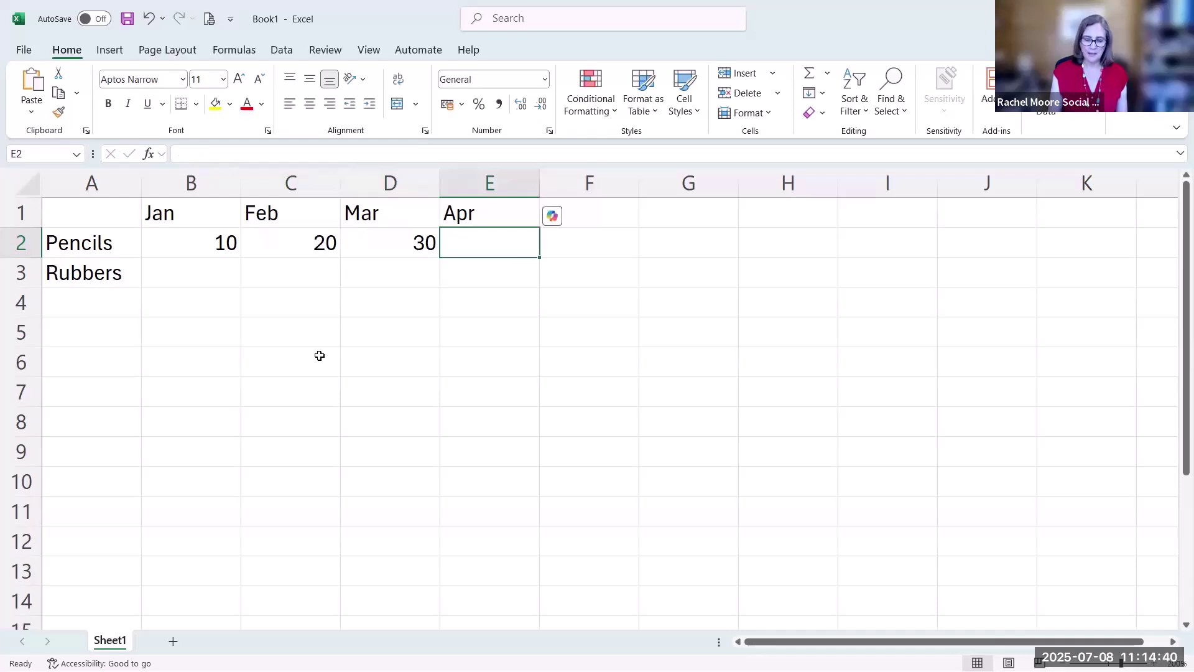
text(40)
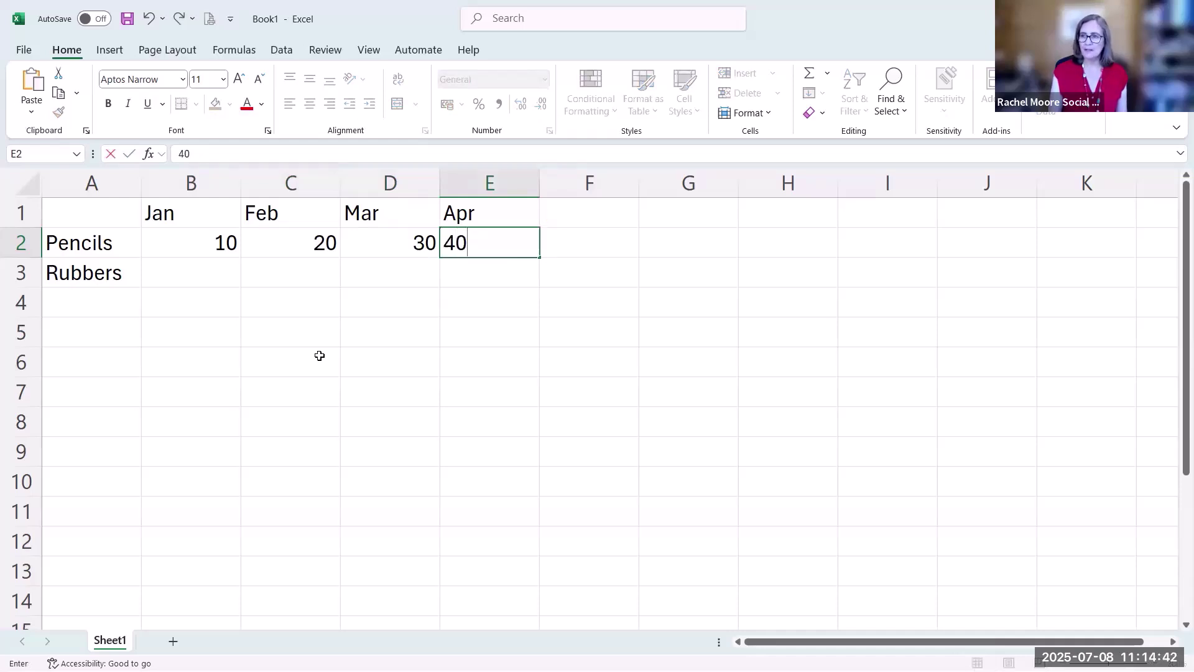
key(Return)
Enter the Rubbers figures 50, 15, 5 and 4 in B3:E3
key(Left)
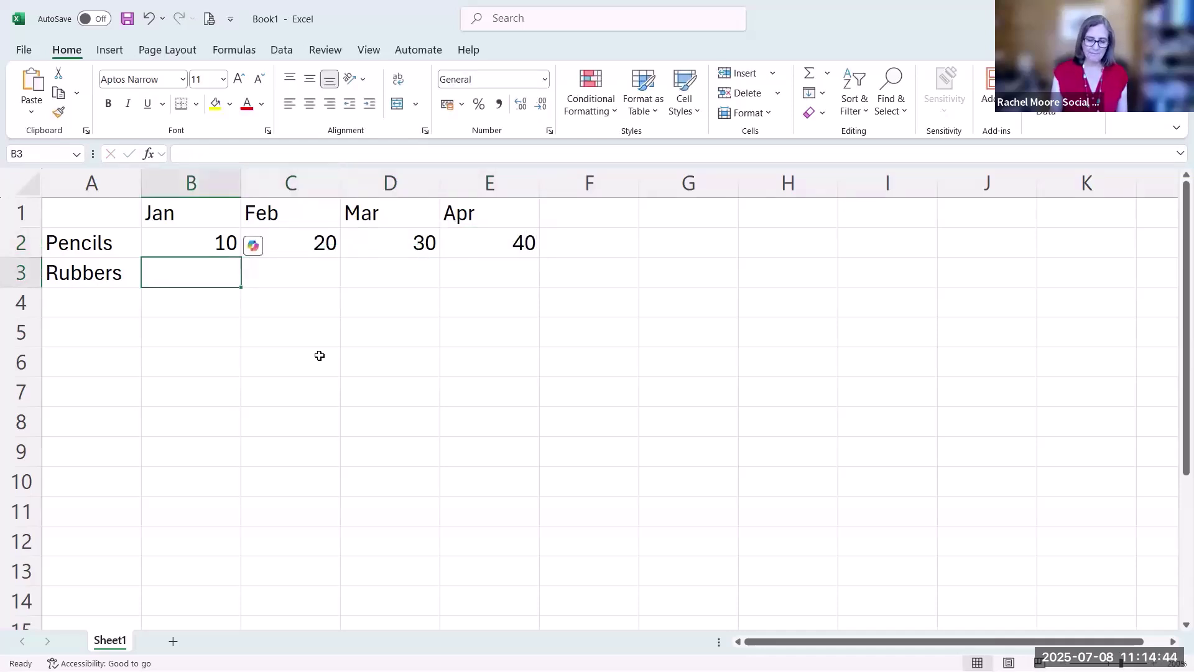
text(50)
key(Tab)
text(15)
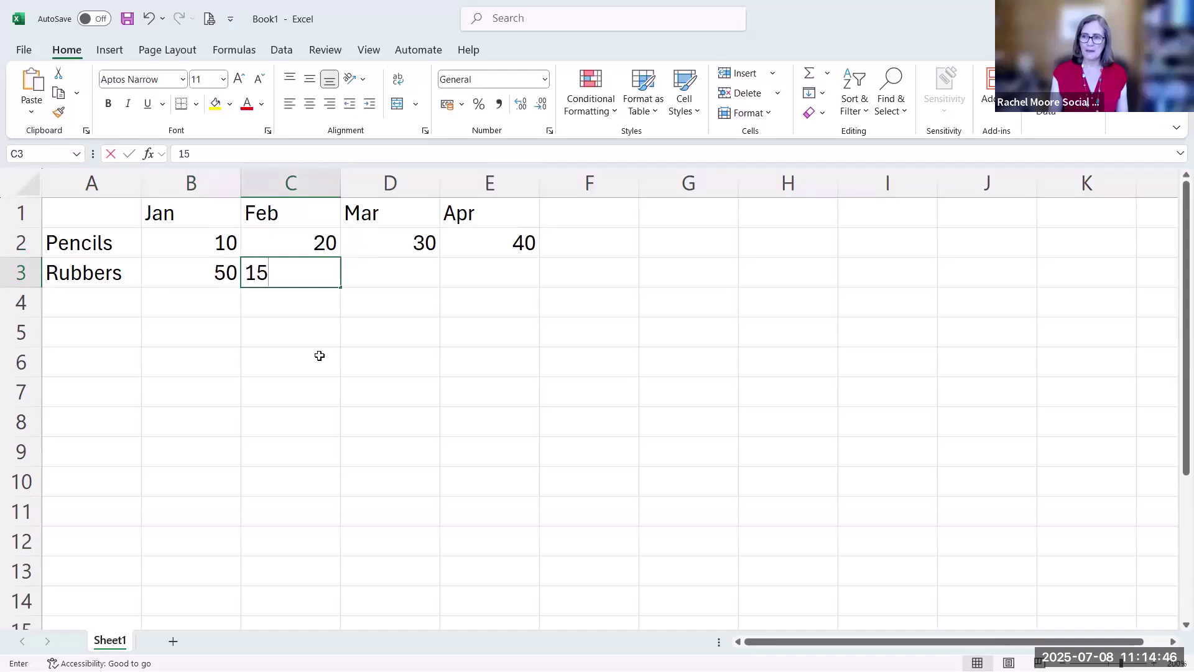
key(Tab)
text(5)
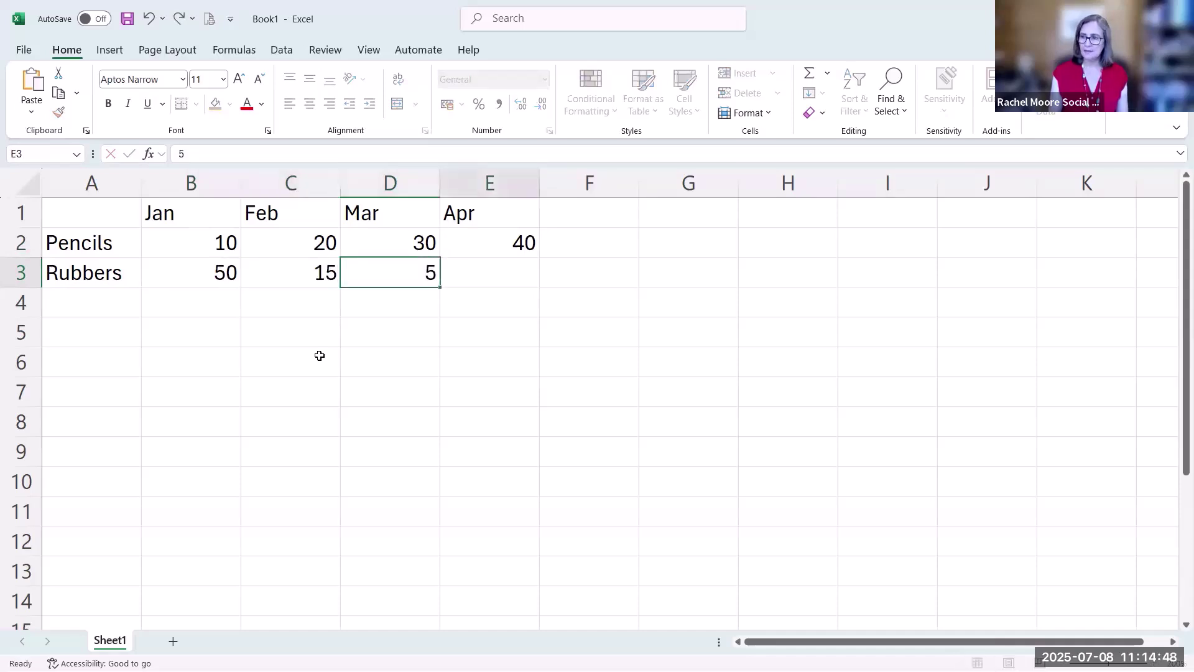
key(Tab)
text(4)
key(Return)
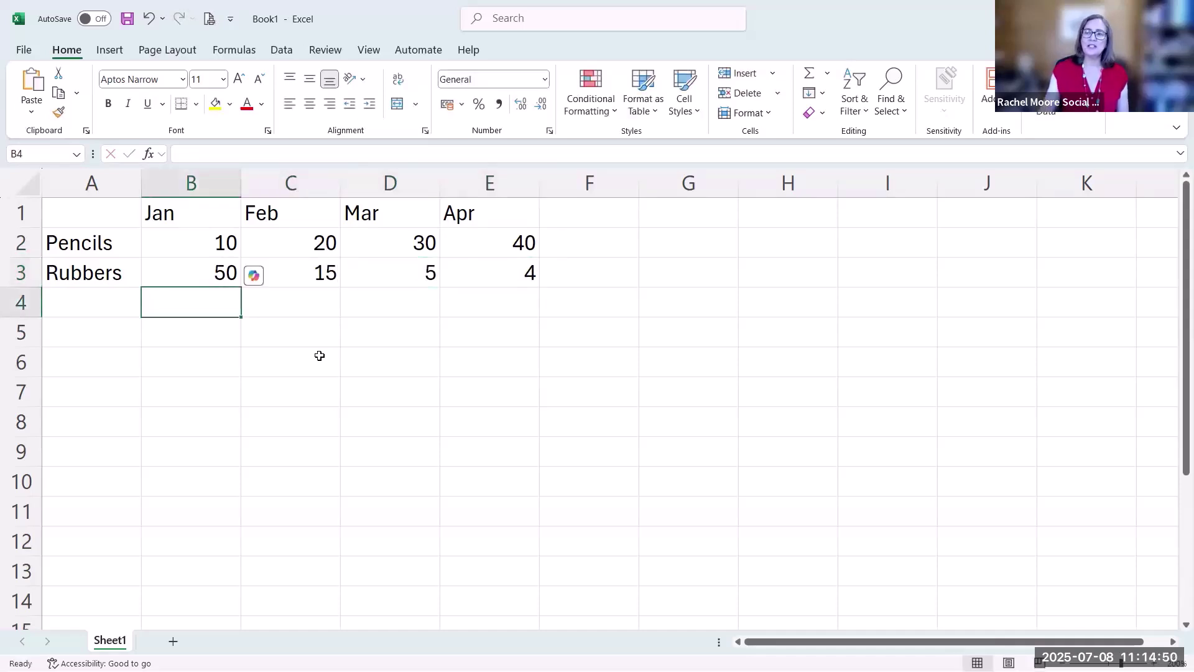
click(219, 336)
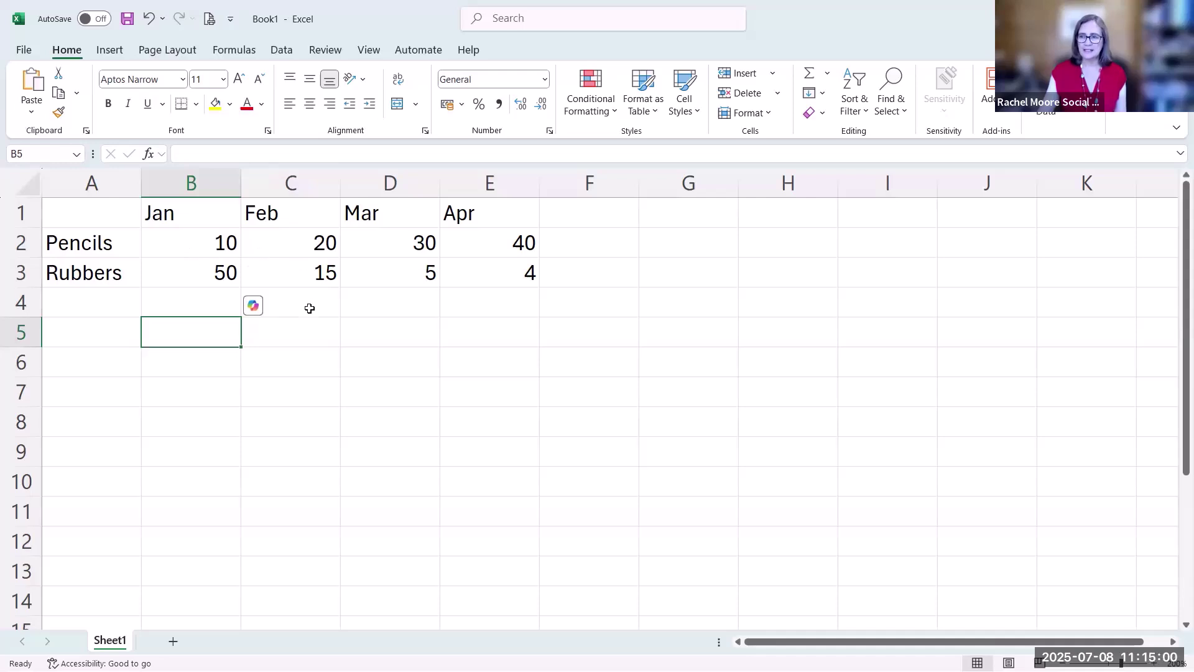
Enter a phone number in G2 as a plain number, then in G3 with a leading apostrophe
click(694, 246)
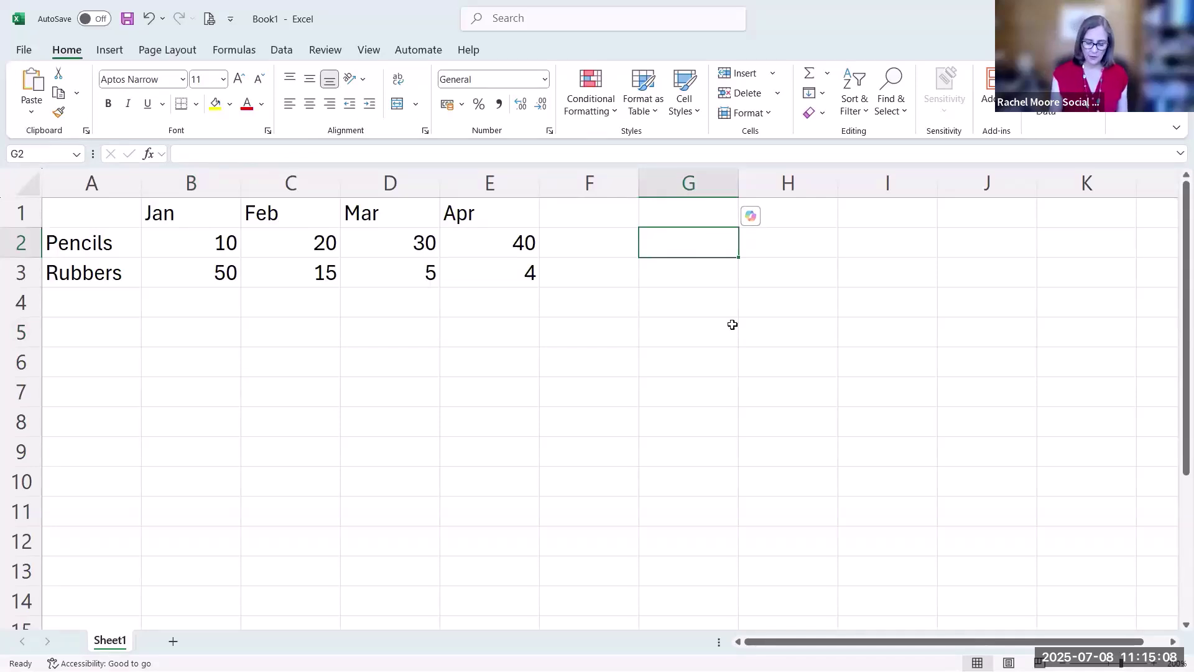
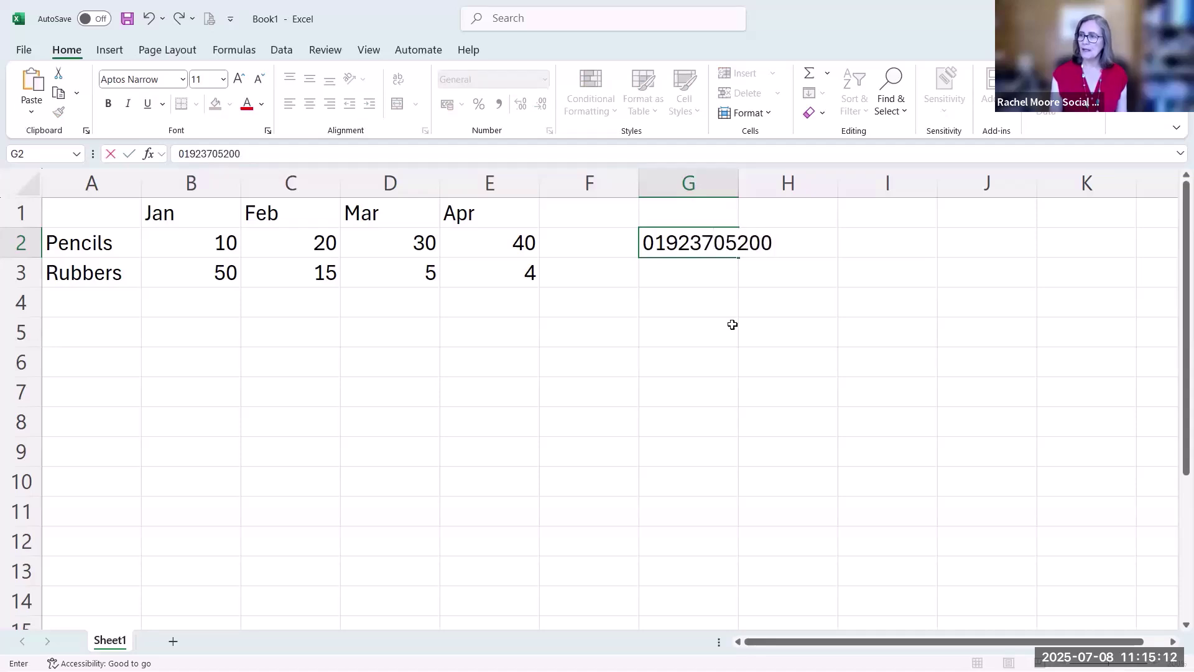
key(Return)
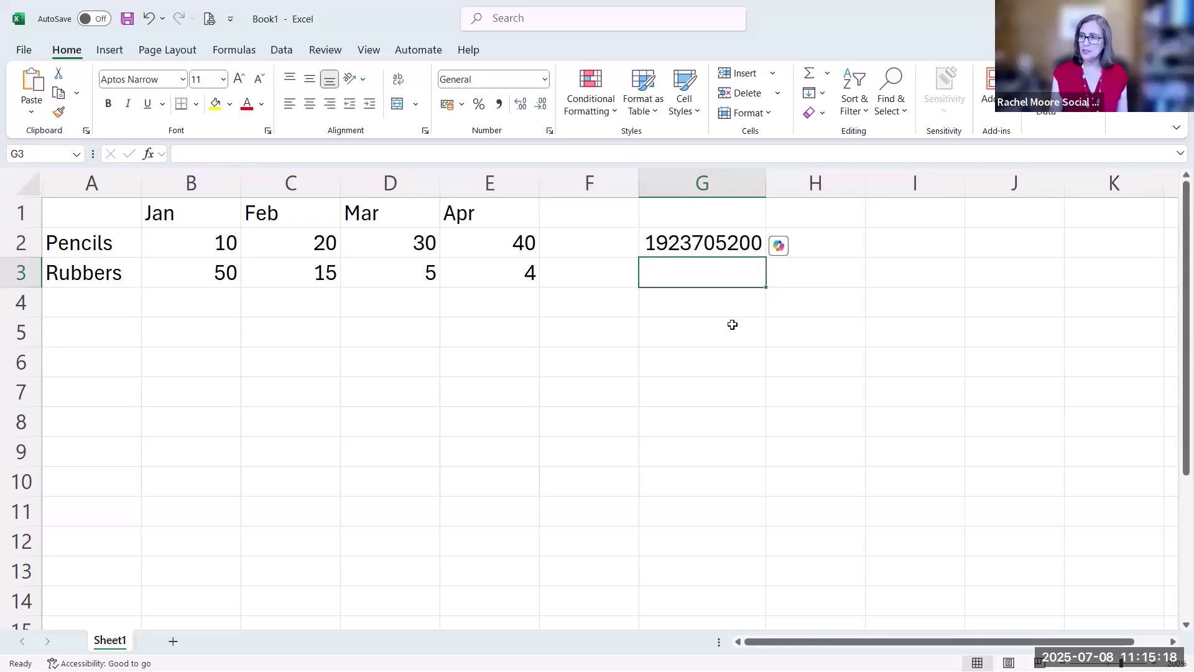
text(')
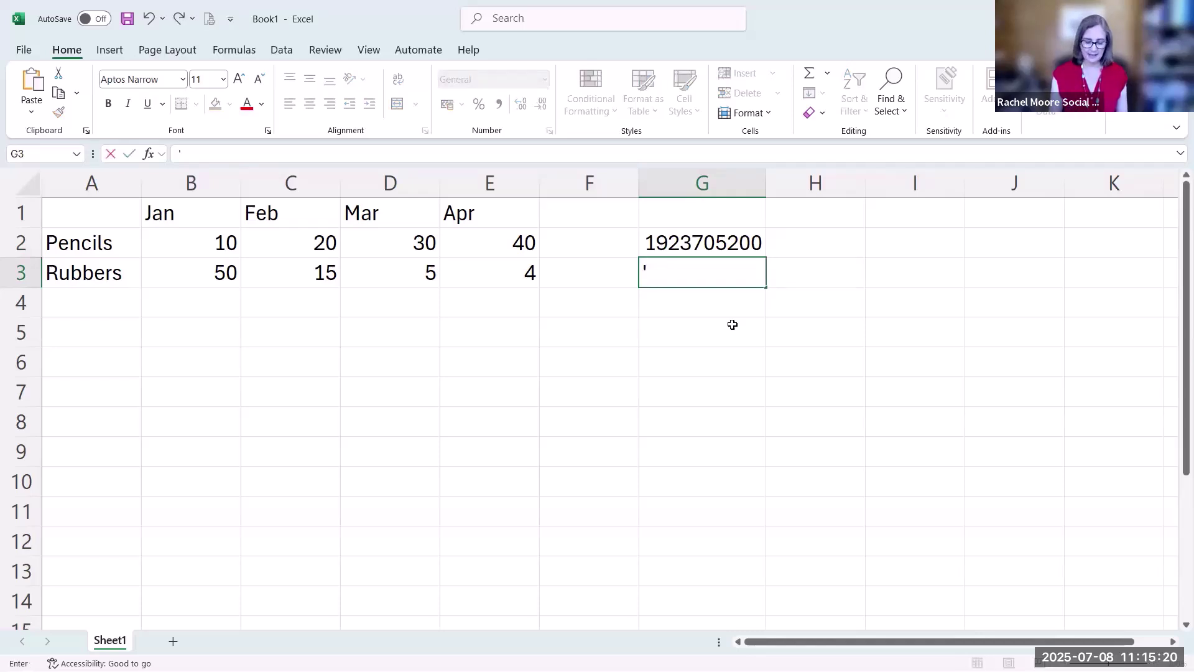
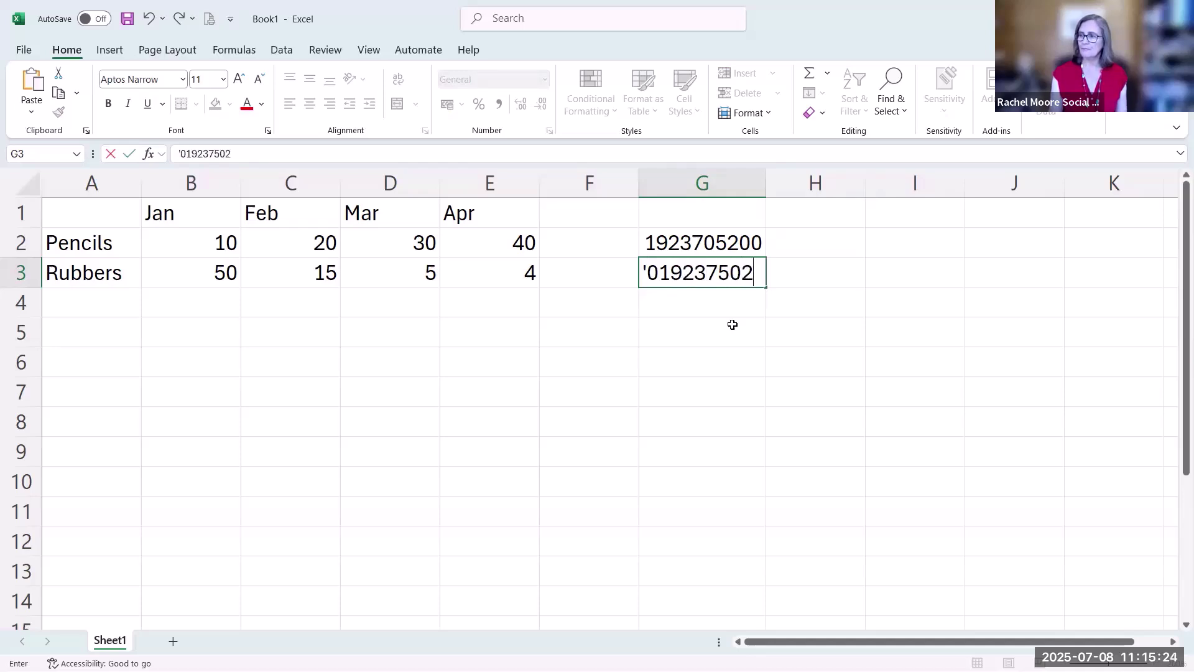
key(Return)
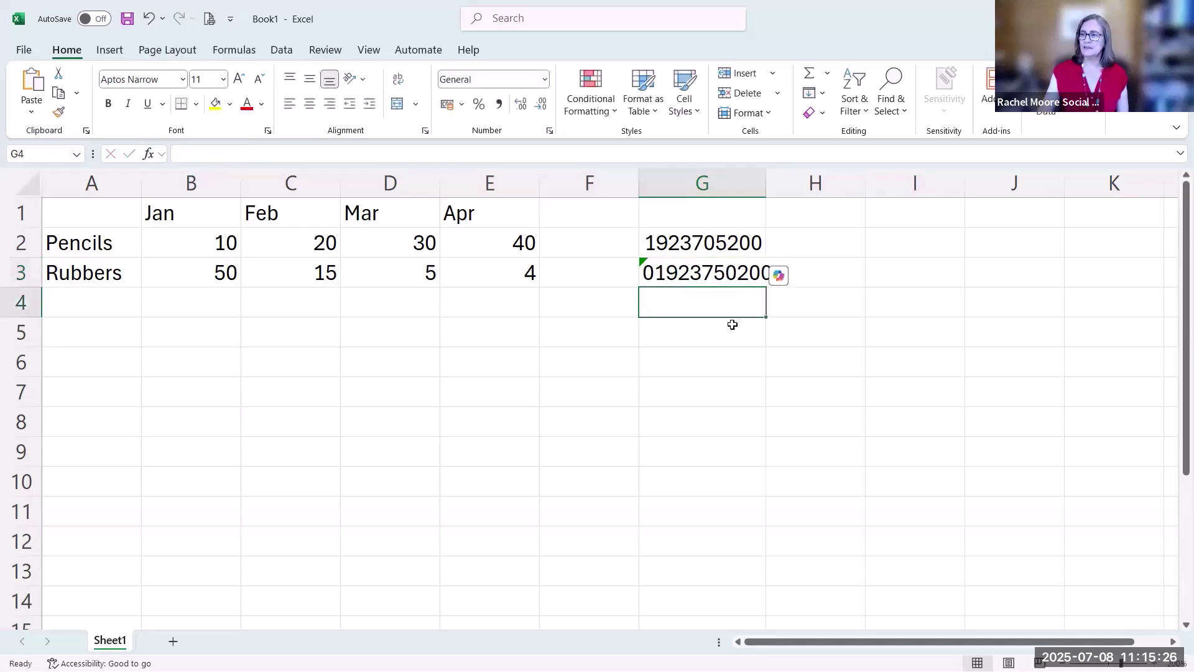
Widen column G and ignore the number-stored-as-text error on G3
drag(769, 186, 829, 186)
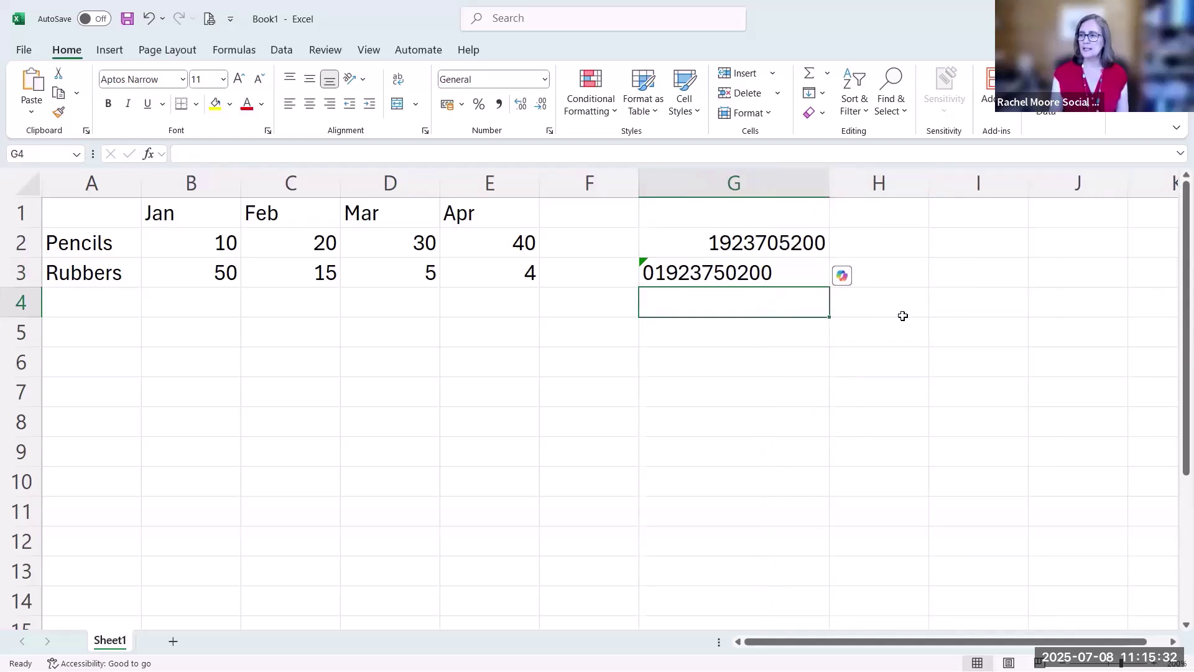
click(706, 272)
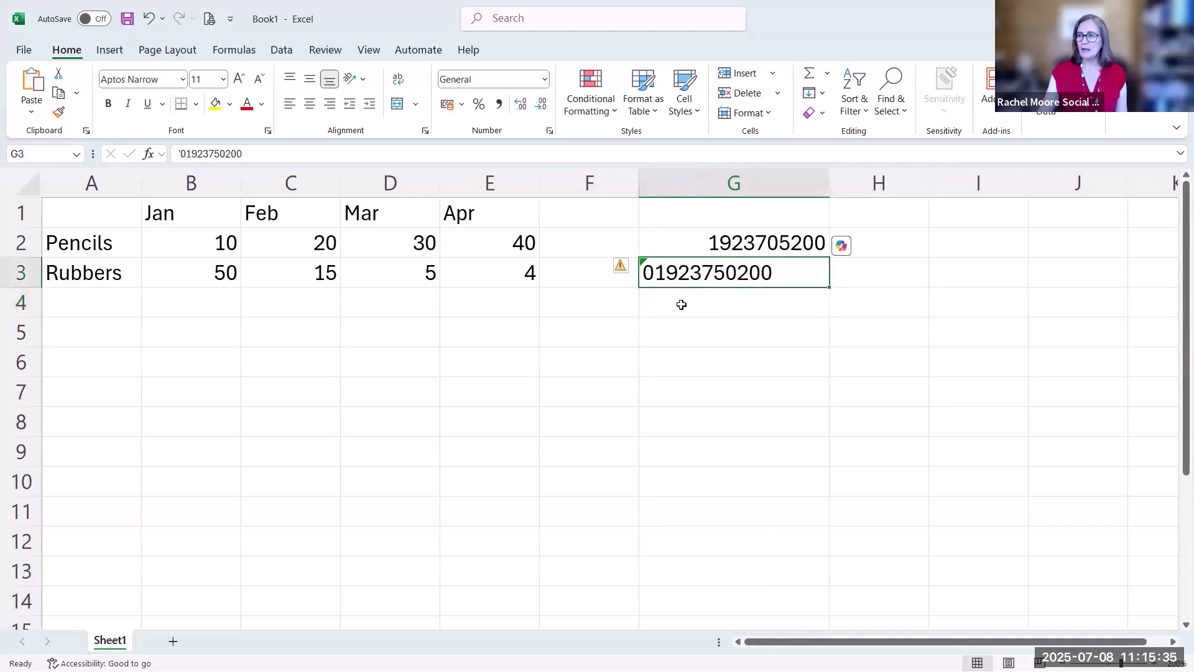
click(634, 267)
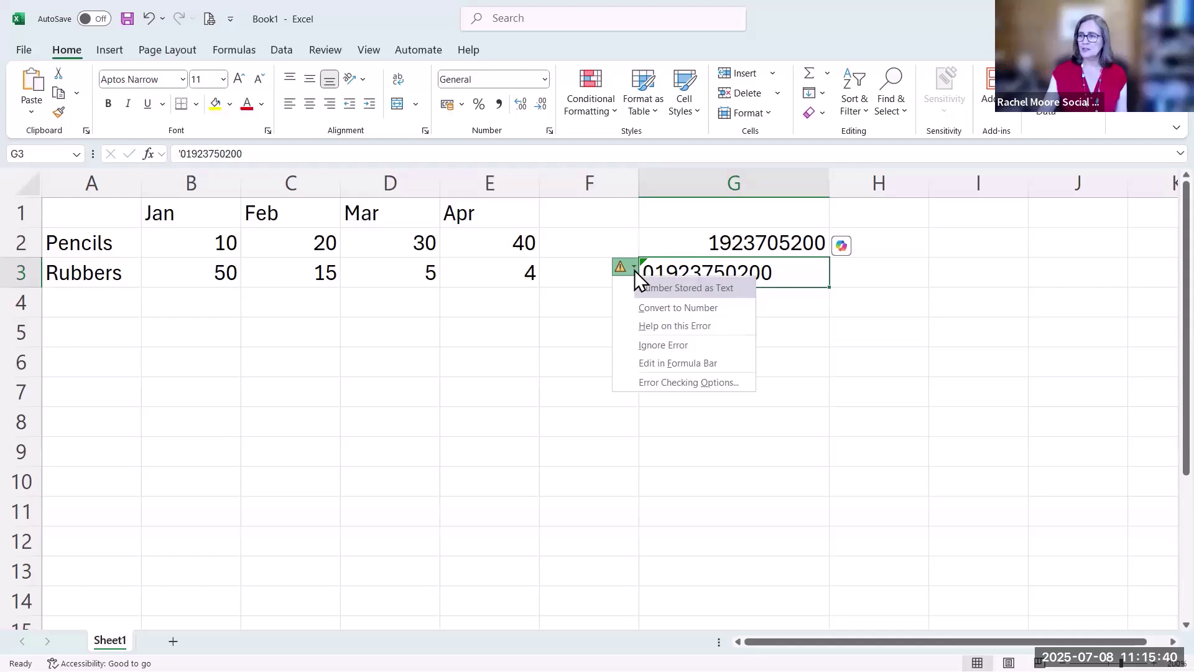
click(671, 342)
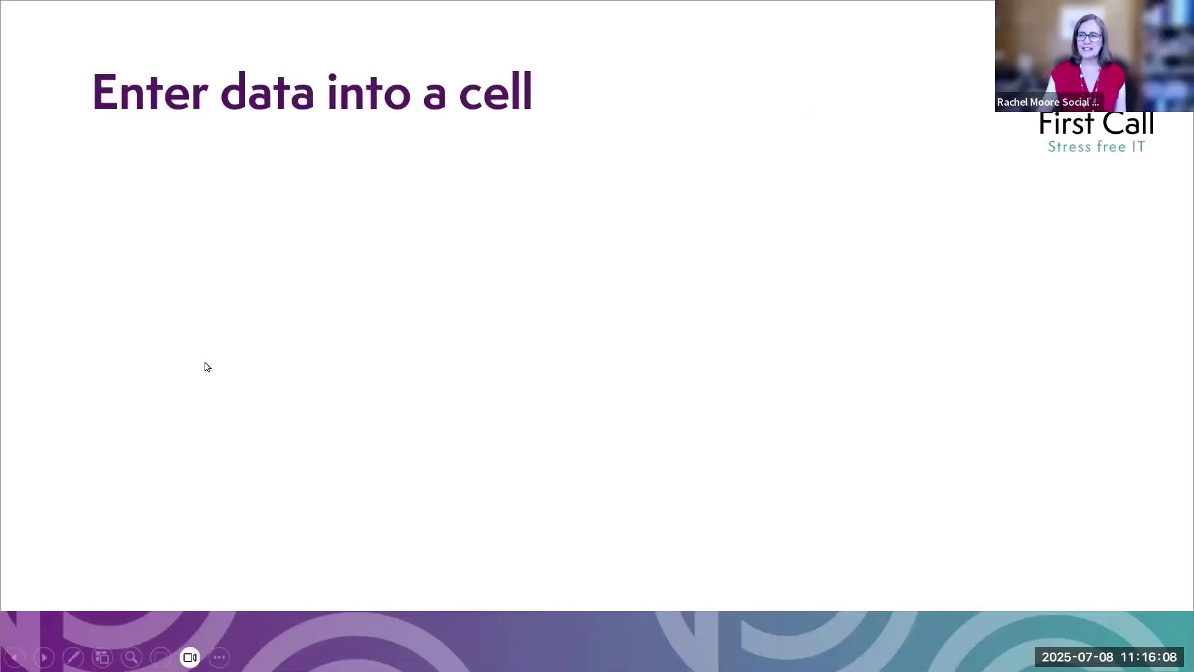
Reveal the Enter, Tab and formula-bar tick methods on the slide, then return to Excel
key(Right)
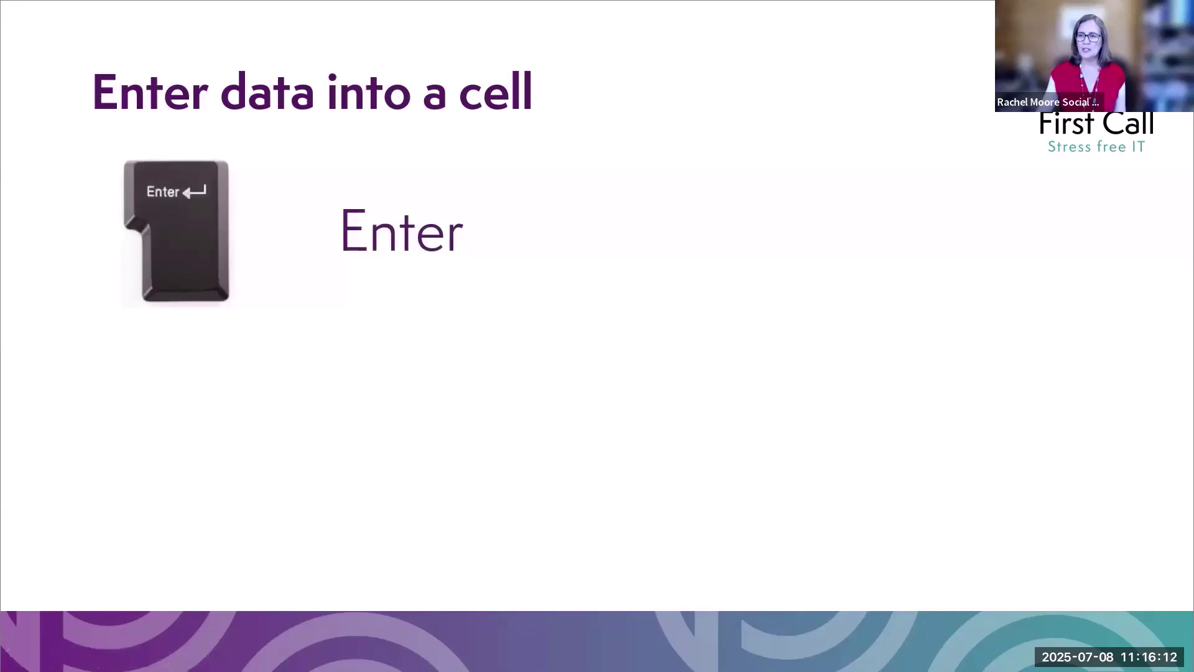
key(Right)
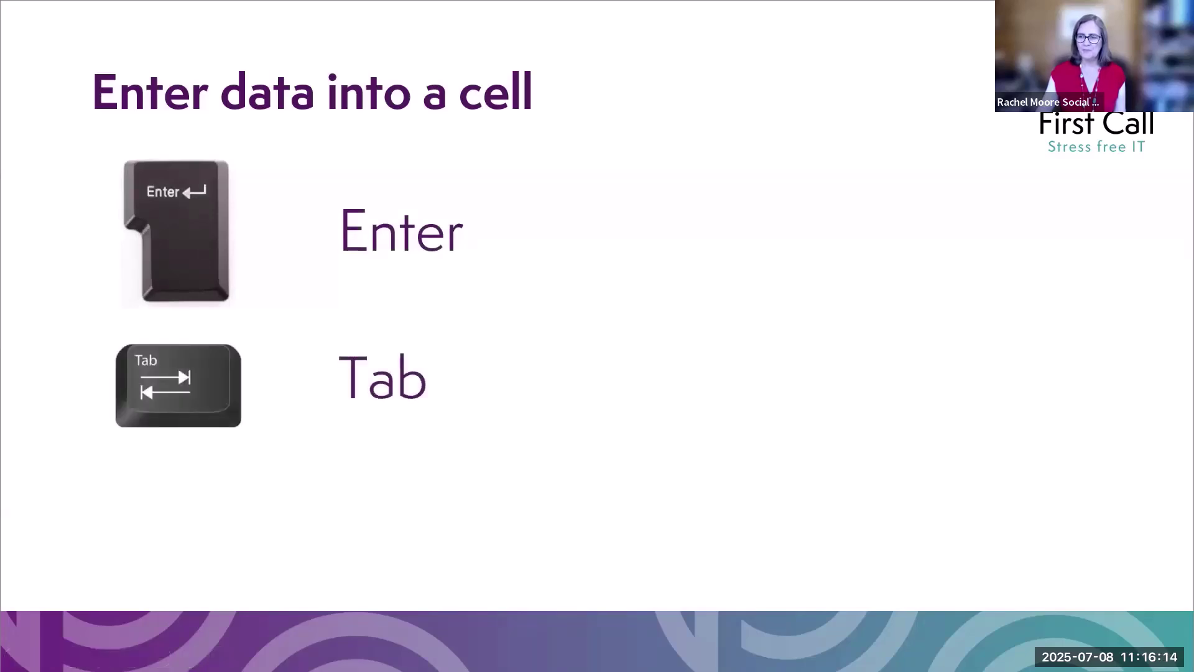
key(Right)
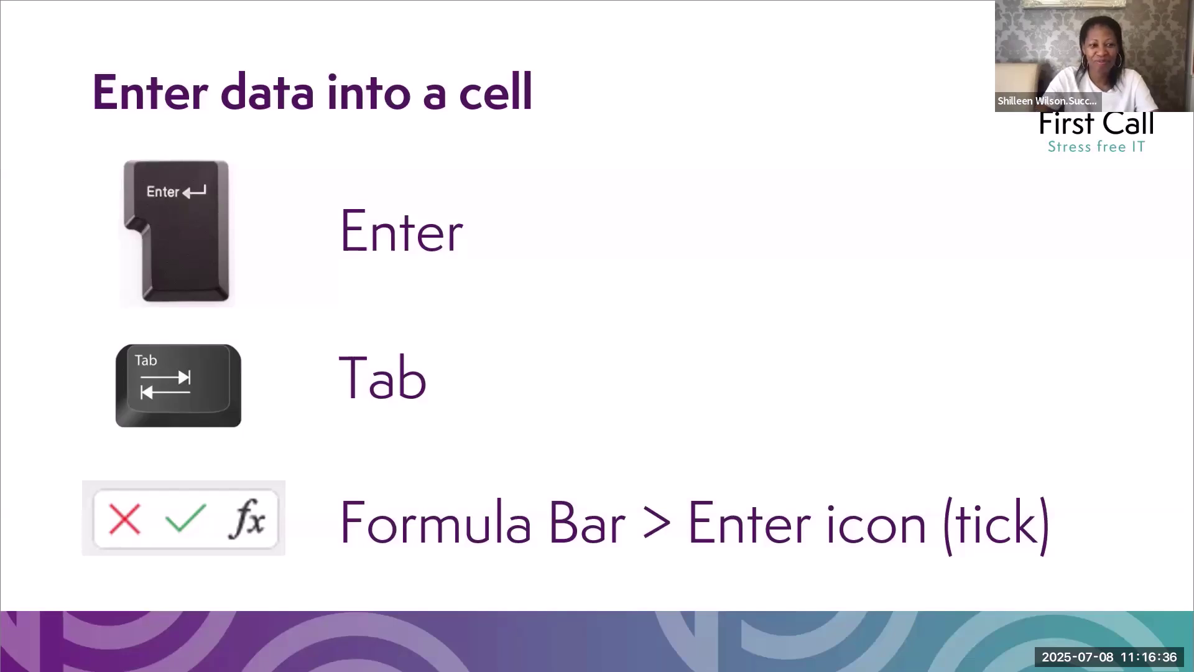
key(alt+Tab)
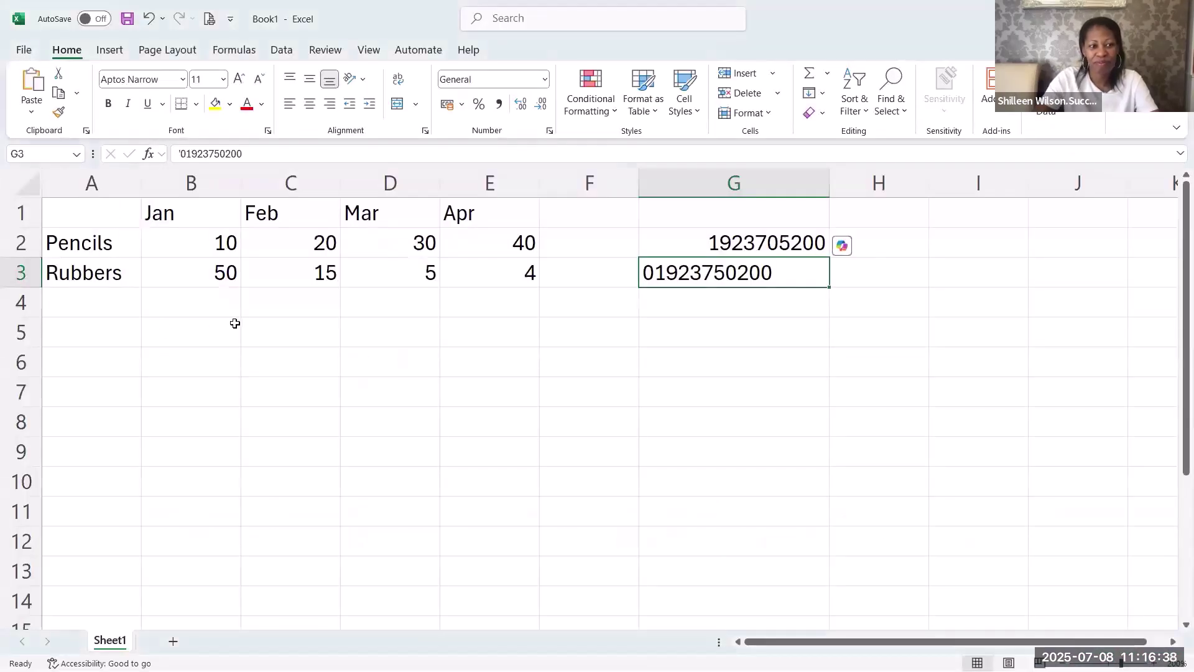
Delete column G, then select B2 and the Jan heading in B1
right_click(714, 189)
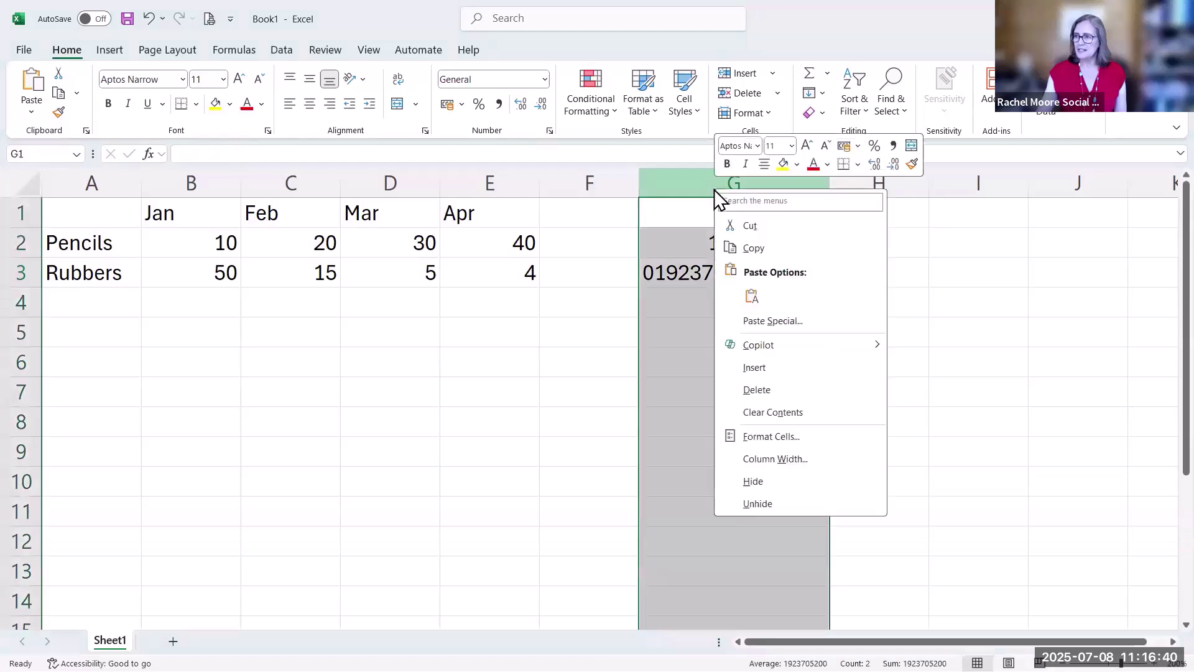
click(758, 387)
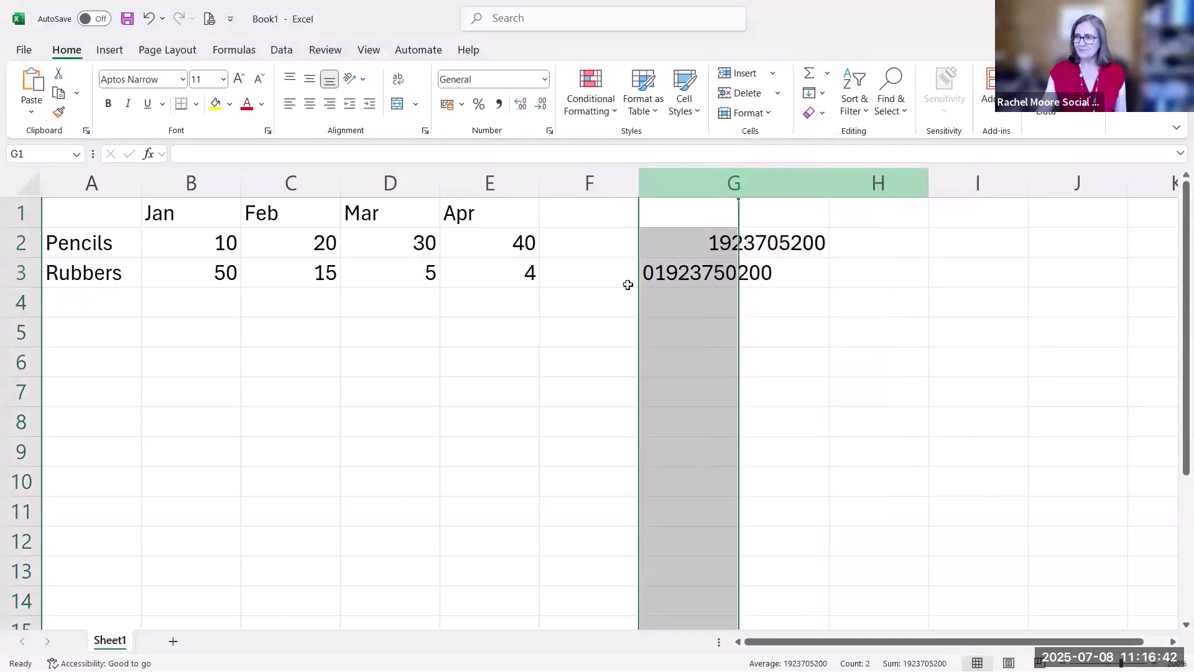
click(548, 311)
click(225, 247)
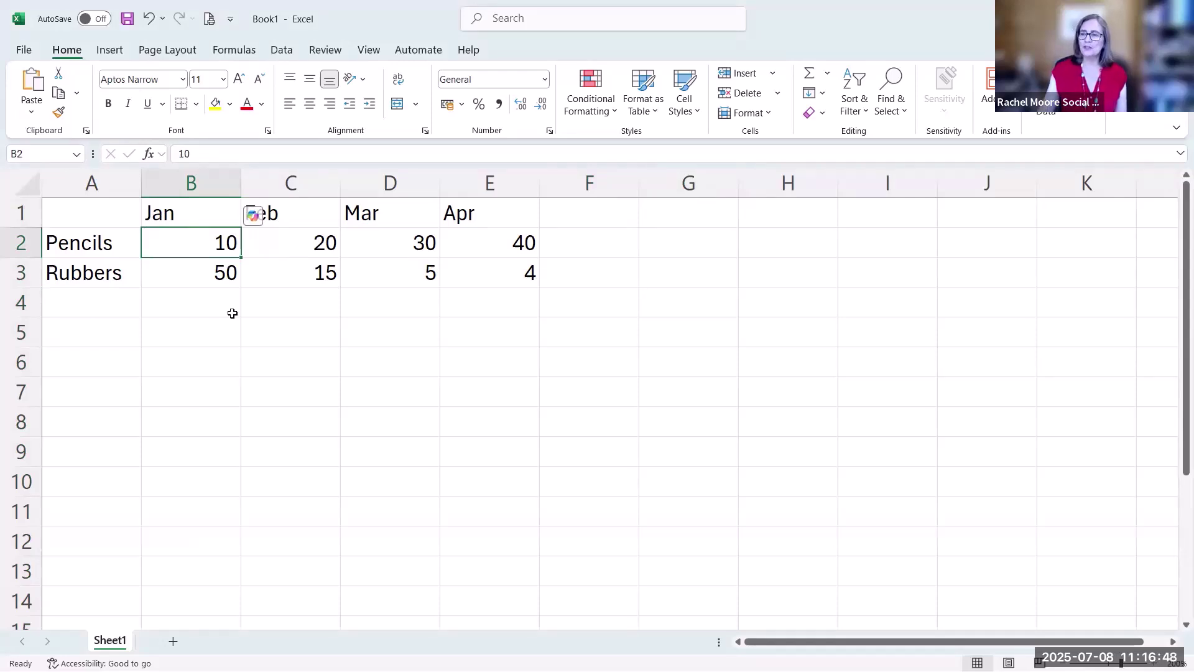
click(198, 221)
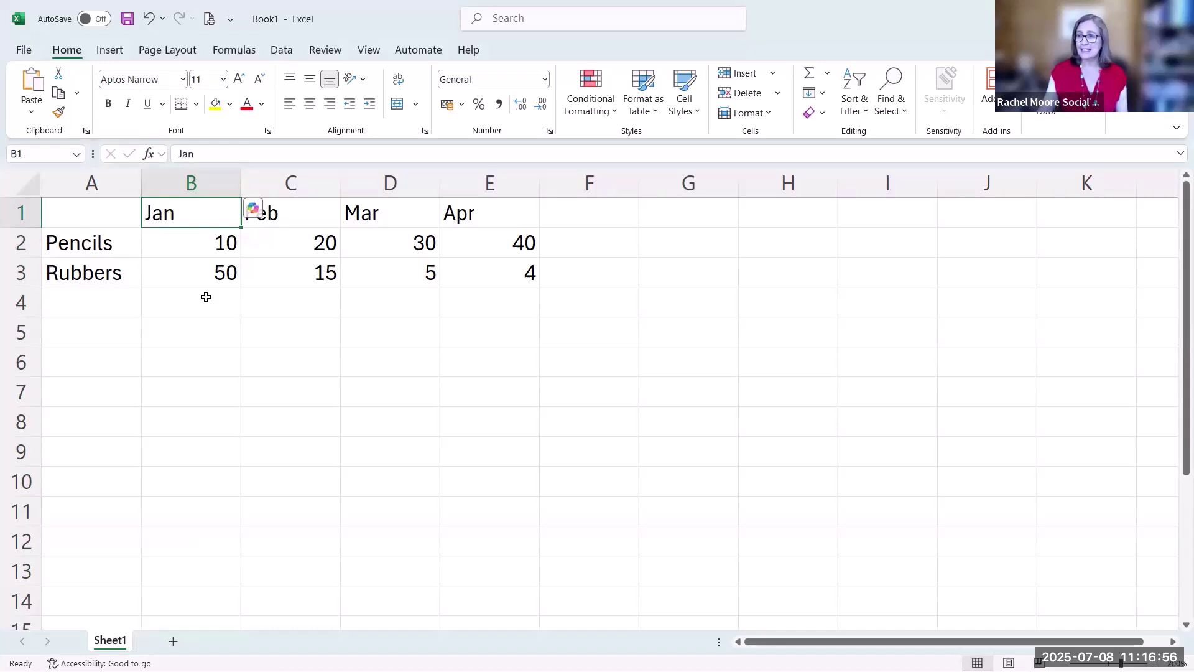
Append 'uary' to B1 in the formula bar so the heading reads January
click(224, 155)
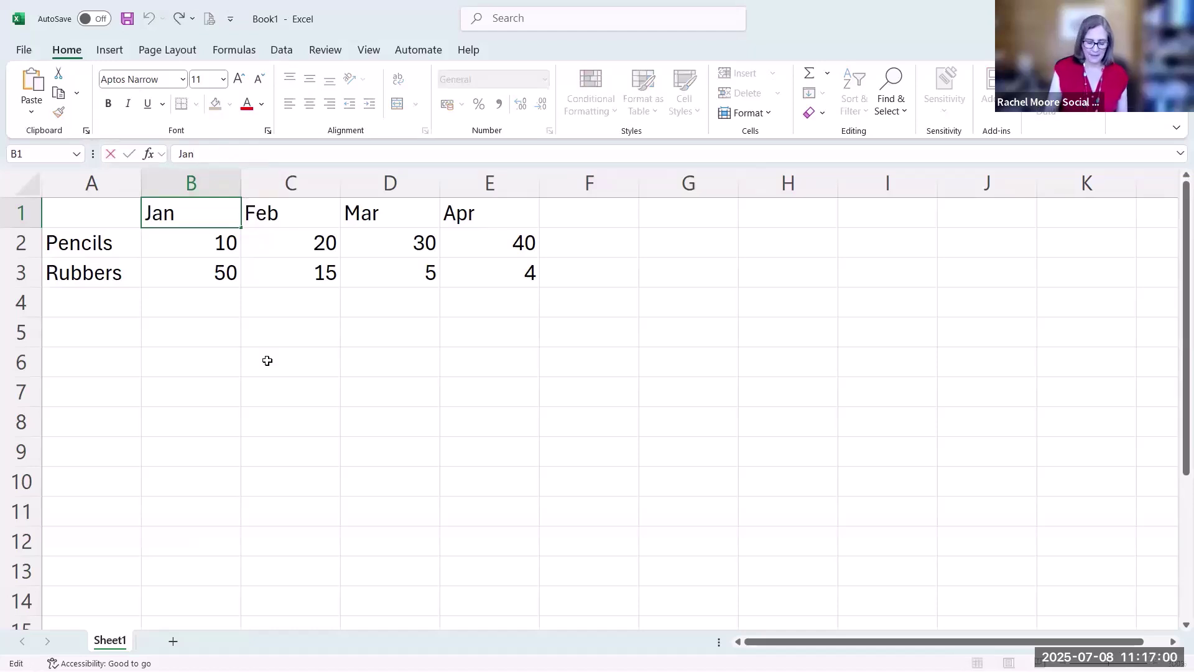
text(uary)
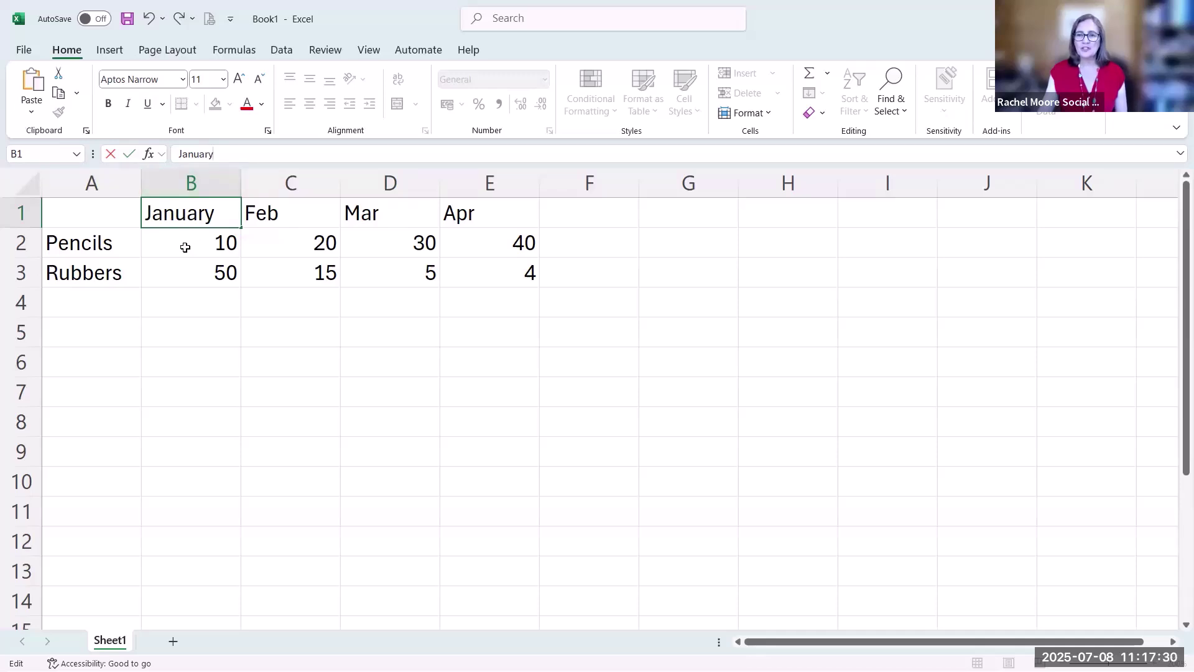
click(130, 153)
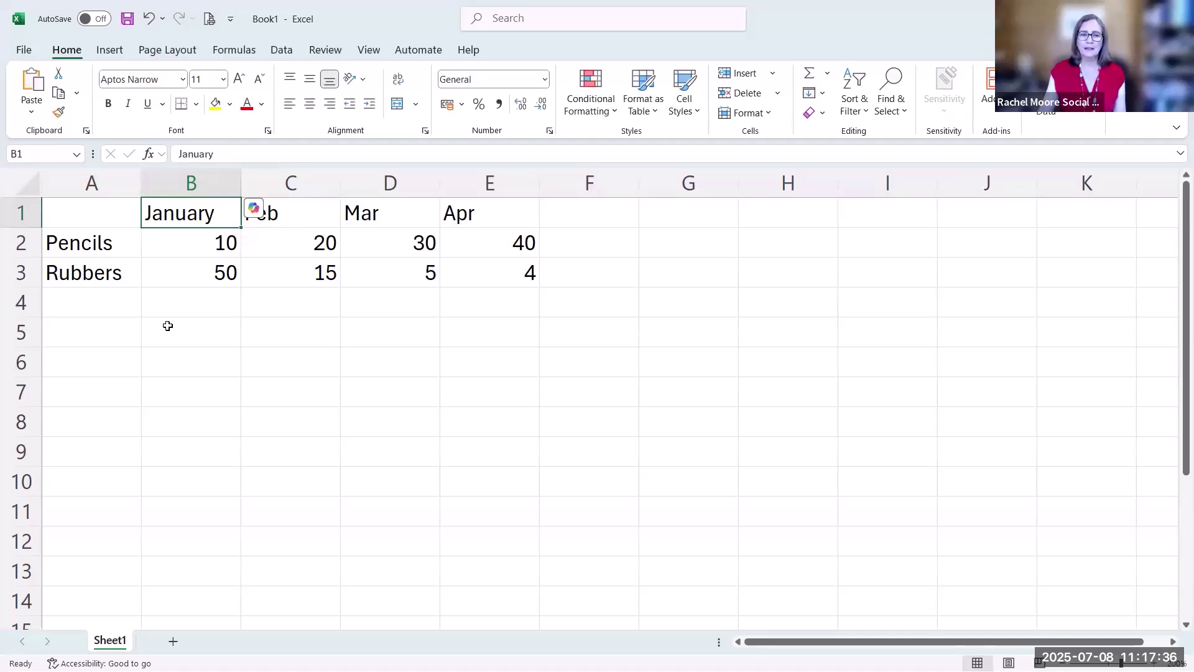
Edit C1 with F2 to read February and confirm it
click(283, 221)
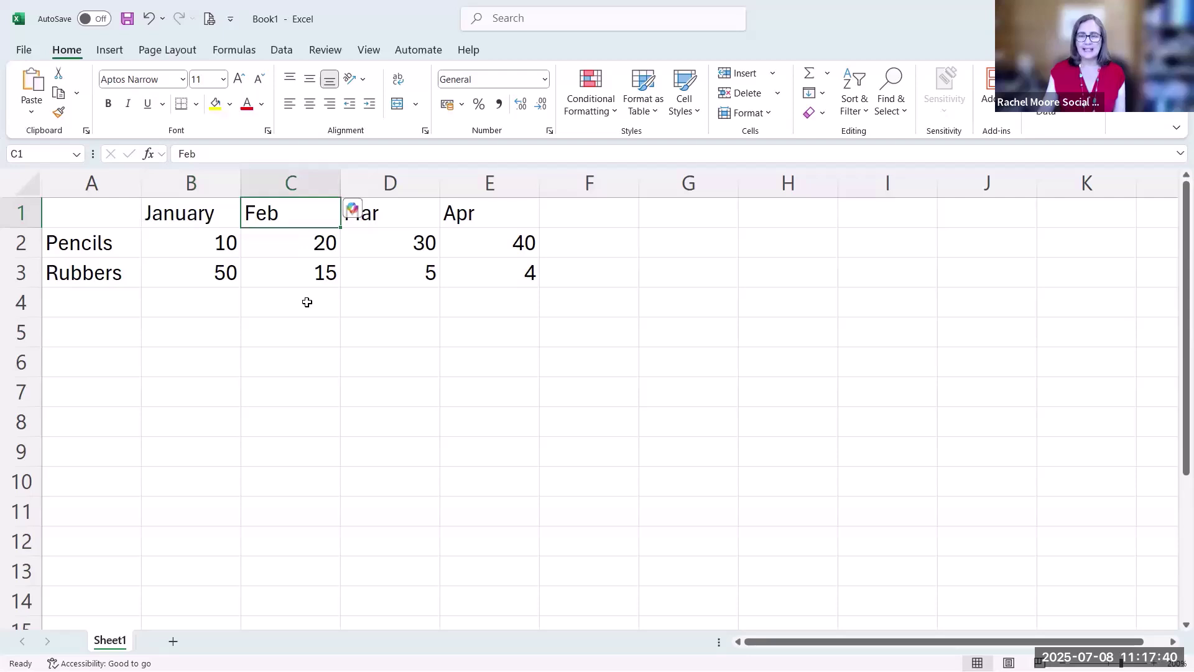
key(F2)
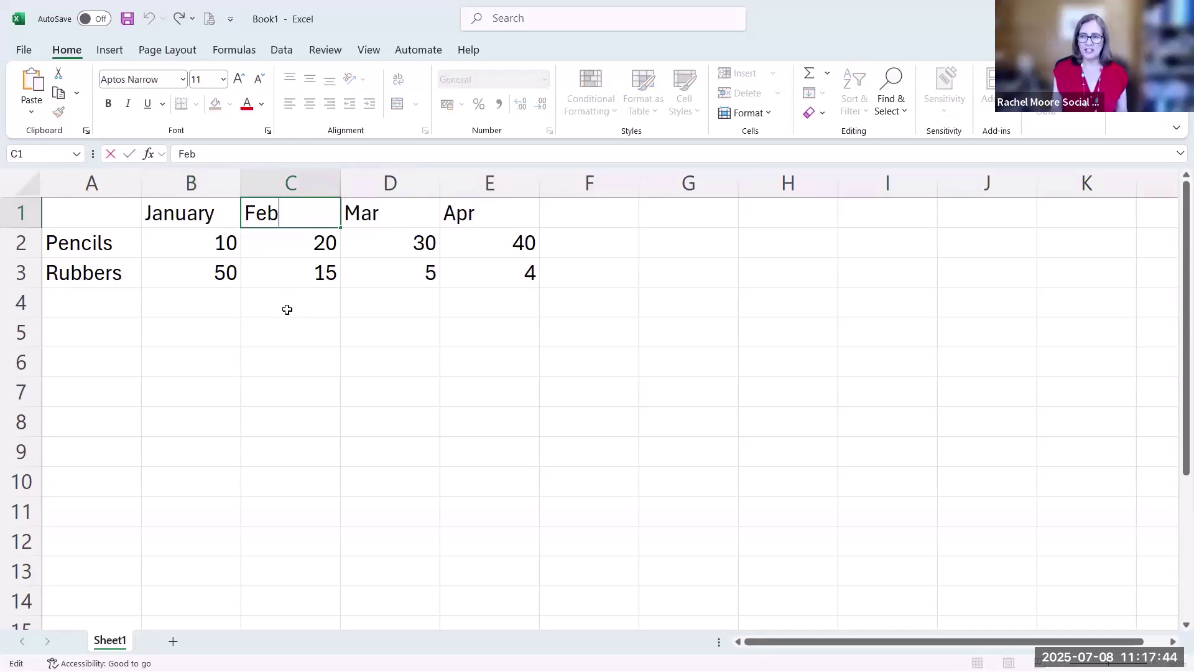
text(ruary)
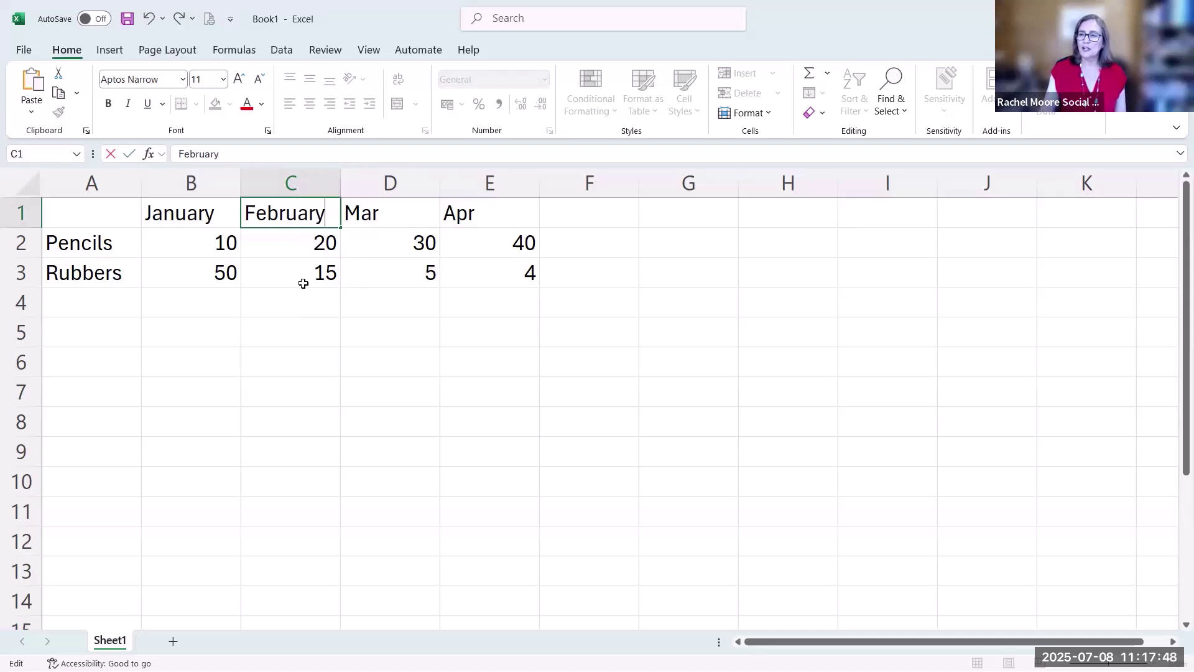
click(129, 156)
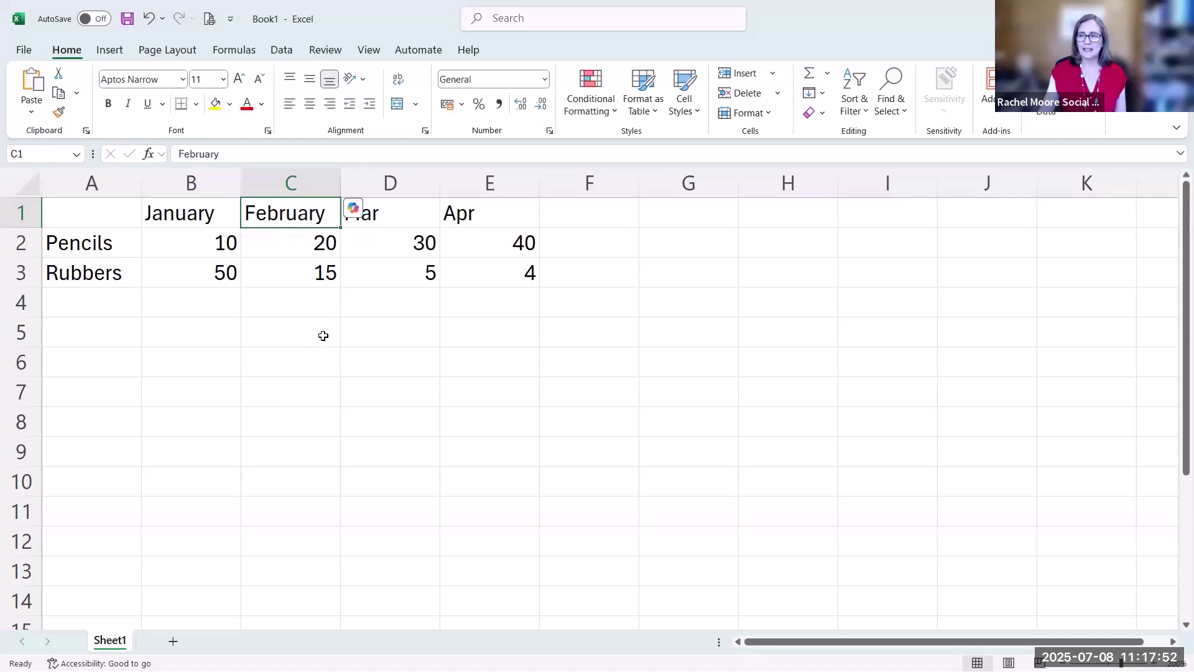
Edit D1 with F2 to read March and confirm it
click(401, 218)
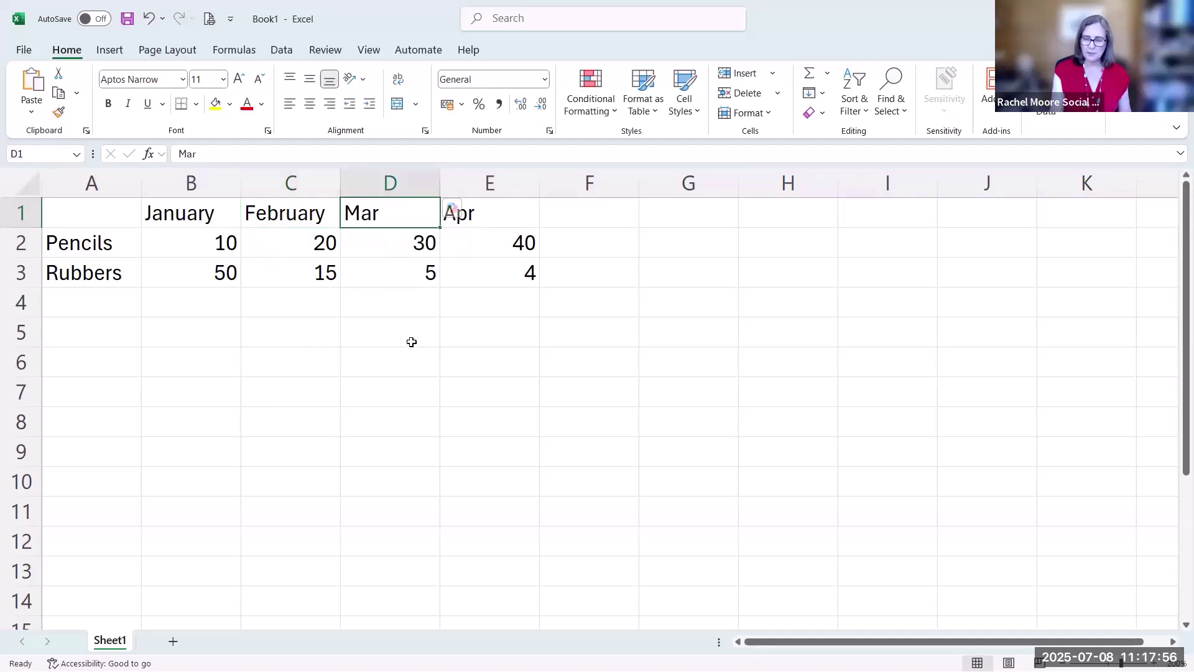
key(F2)
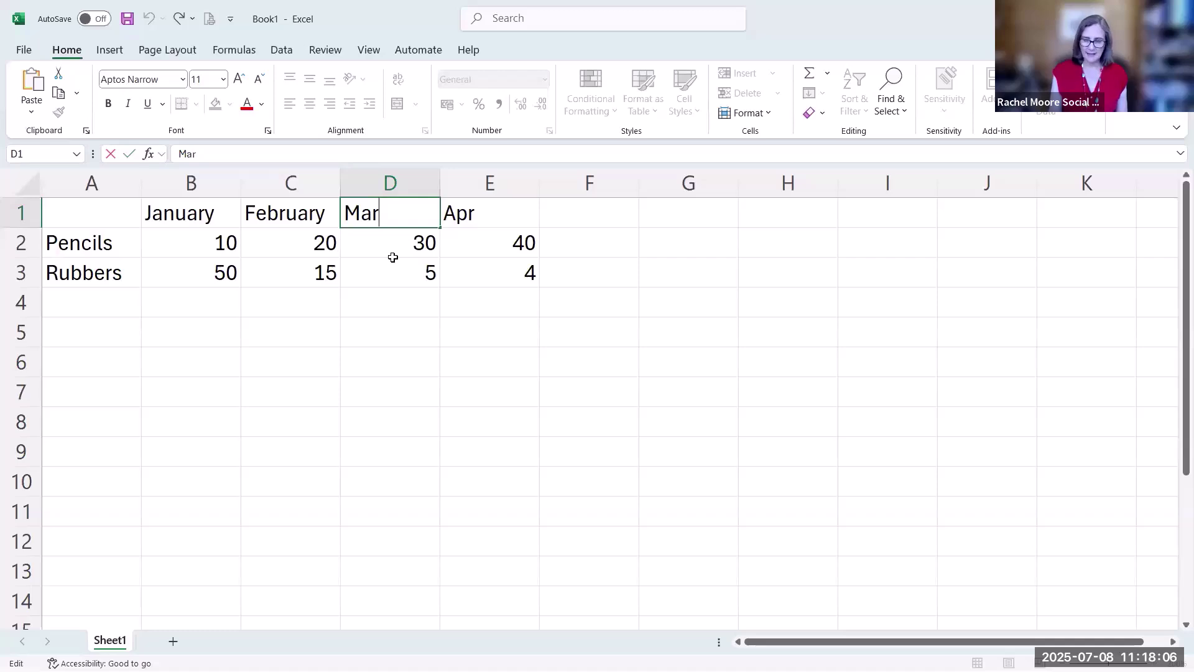
text(ch)
key(Tab)
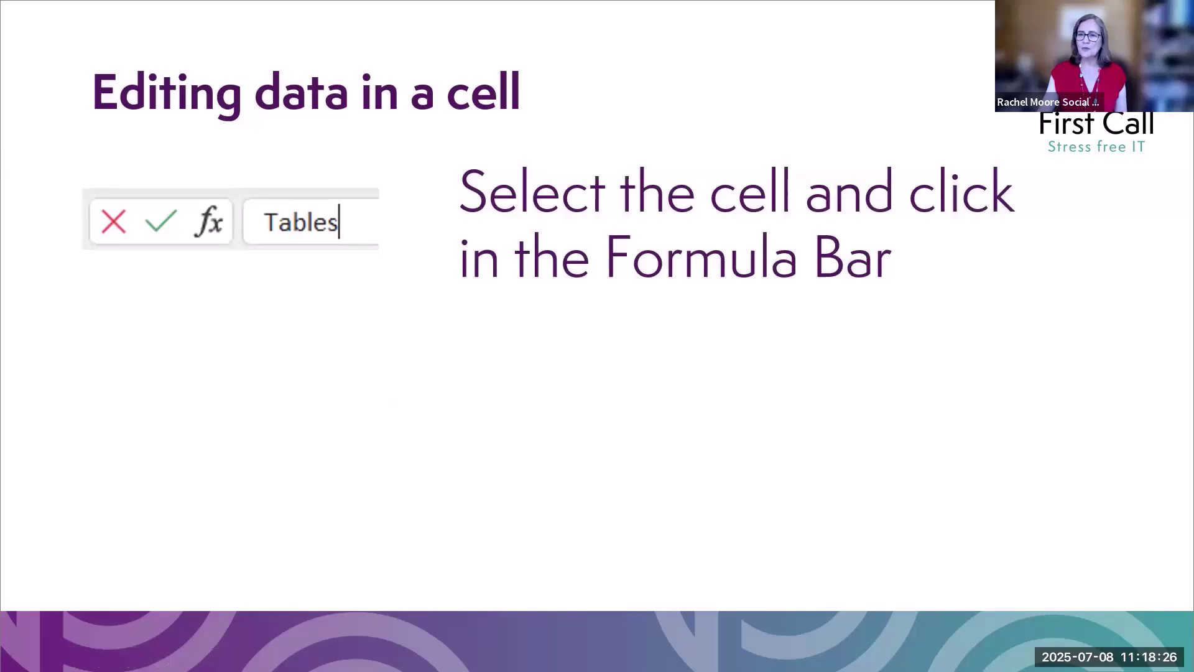
Reveal the double-click and F2 editing methods on the slide
key(Right)
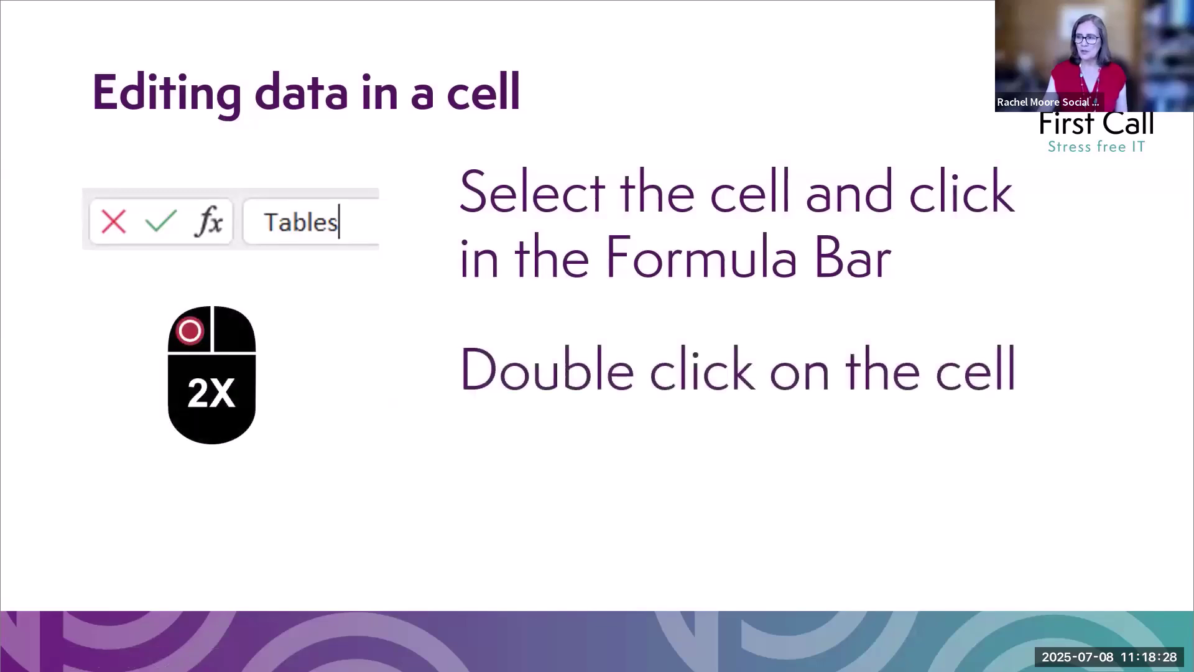
key(Right)
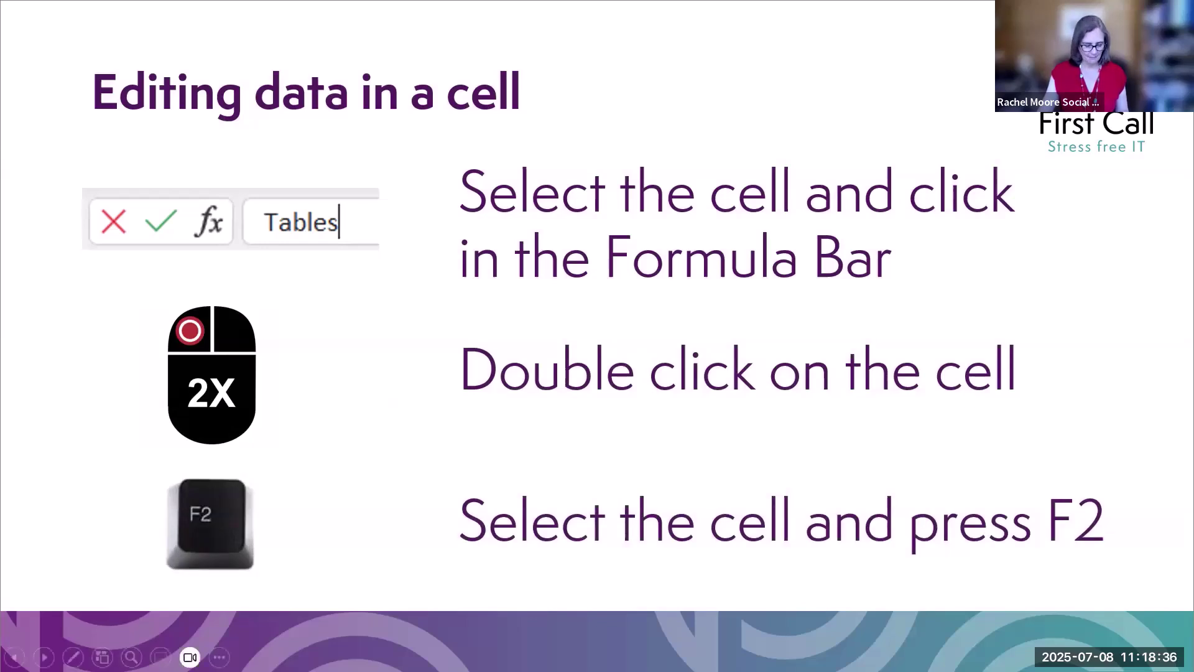
Back in Excel, type junk into C2 twice, discarding it via the Cancel cross, then Esc
key(alt+Tab)
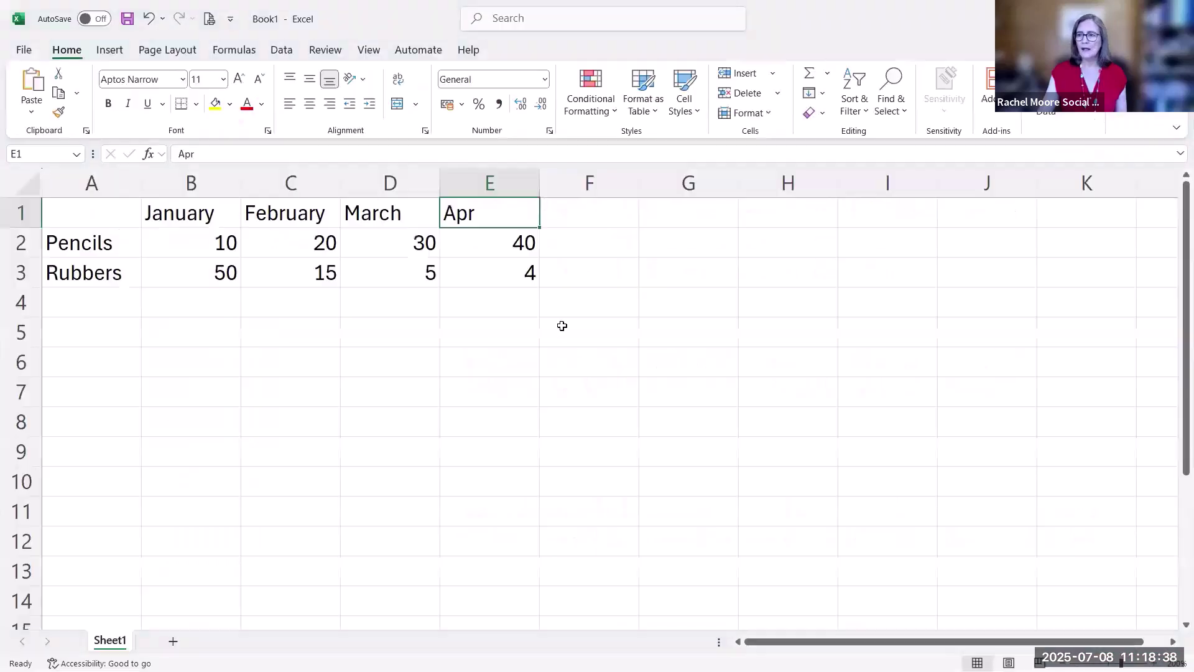
click(291, 246)
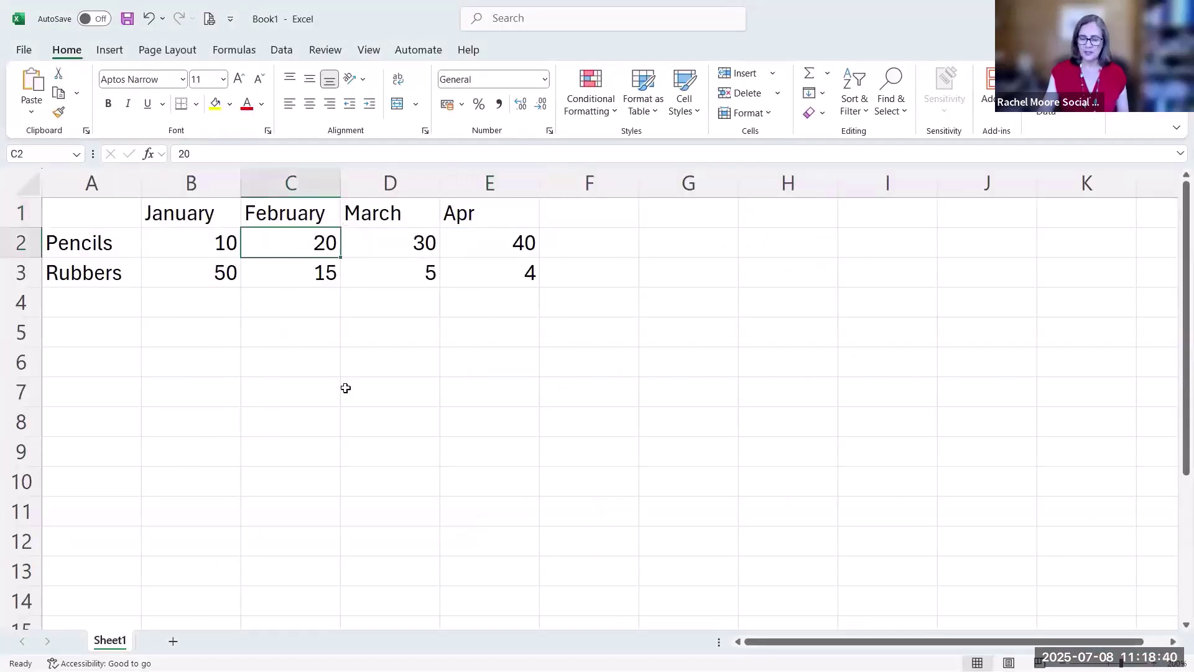
text(;asdlkalkl)
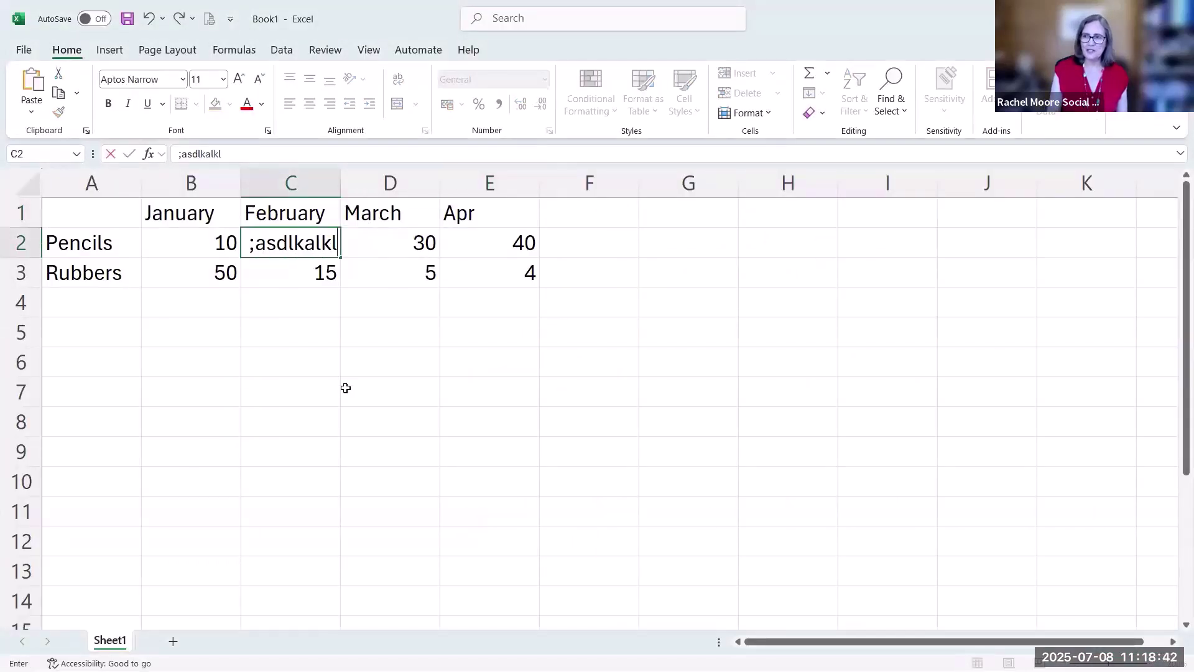
text(kjdlkdlkd)
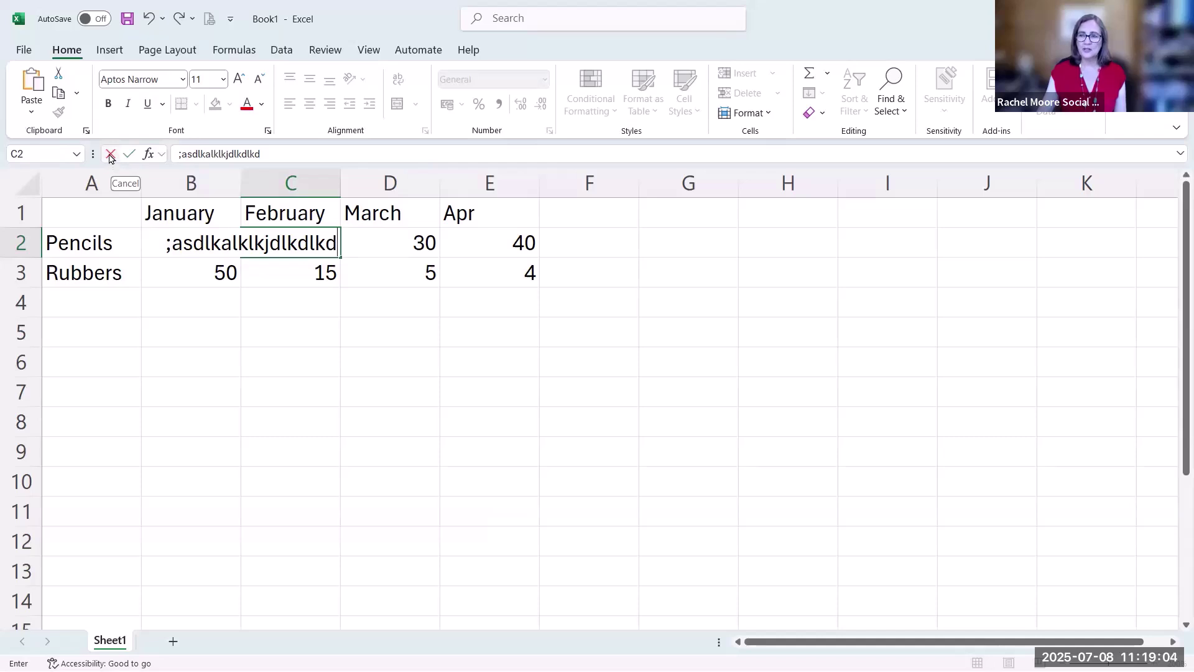
click(110, 154)
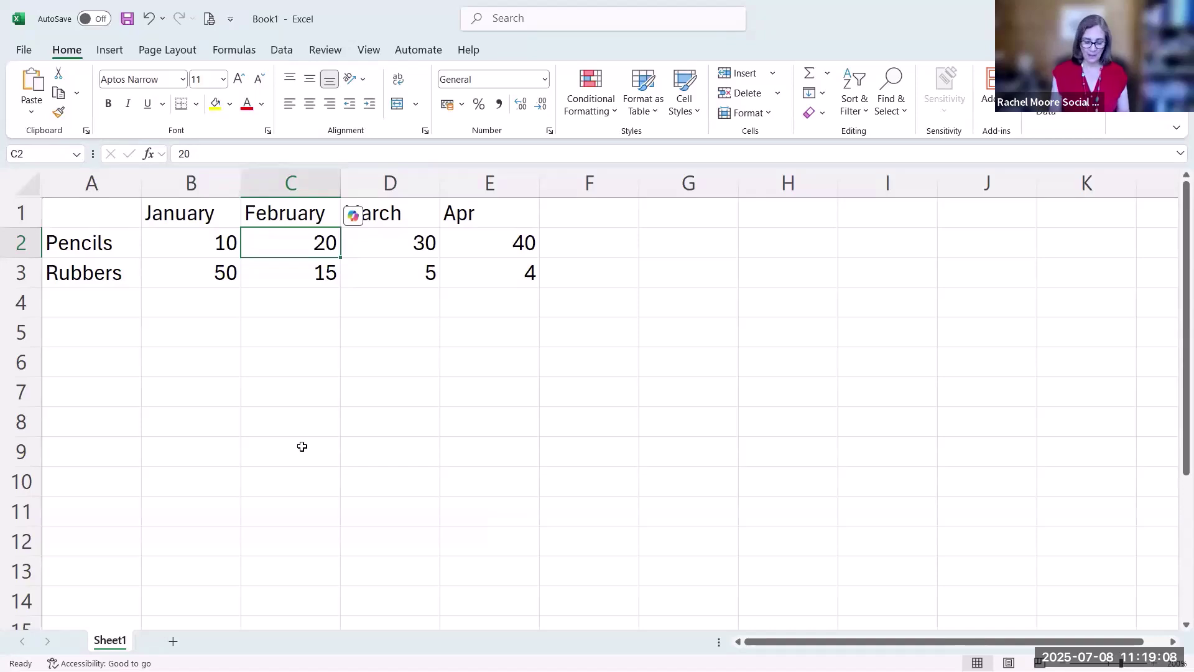
text(alksdjfslkdjflsdkfs;l)
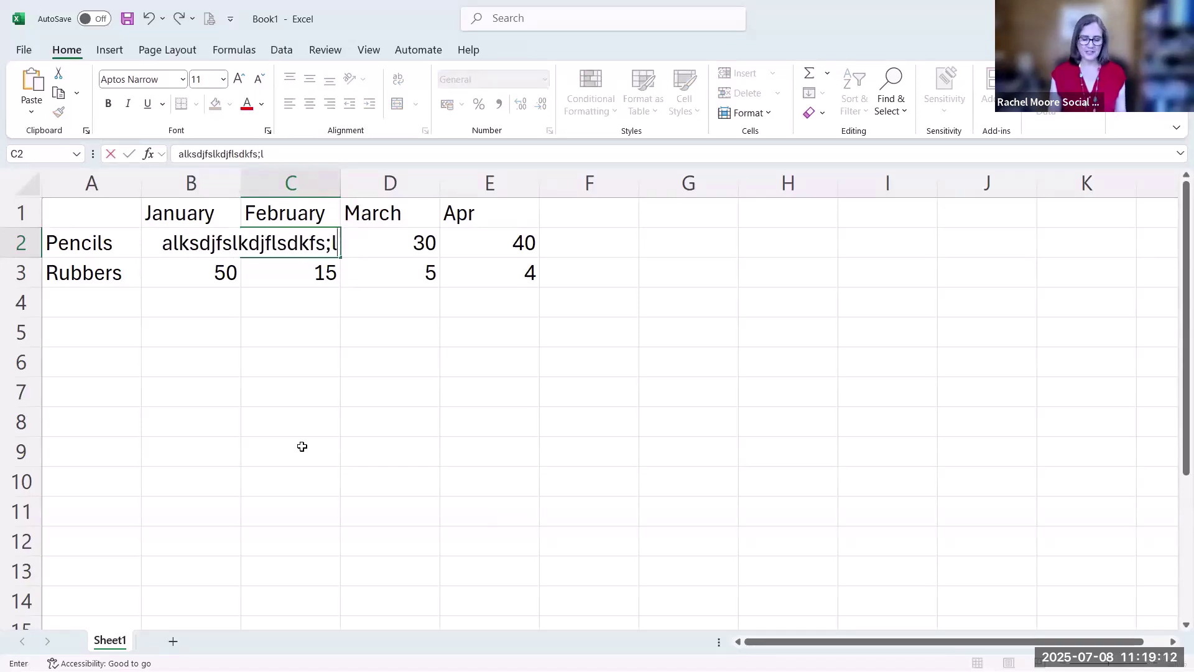
key(Escape)
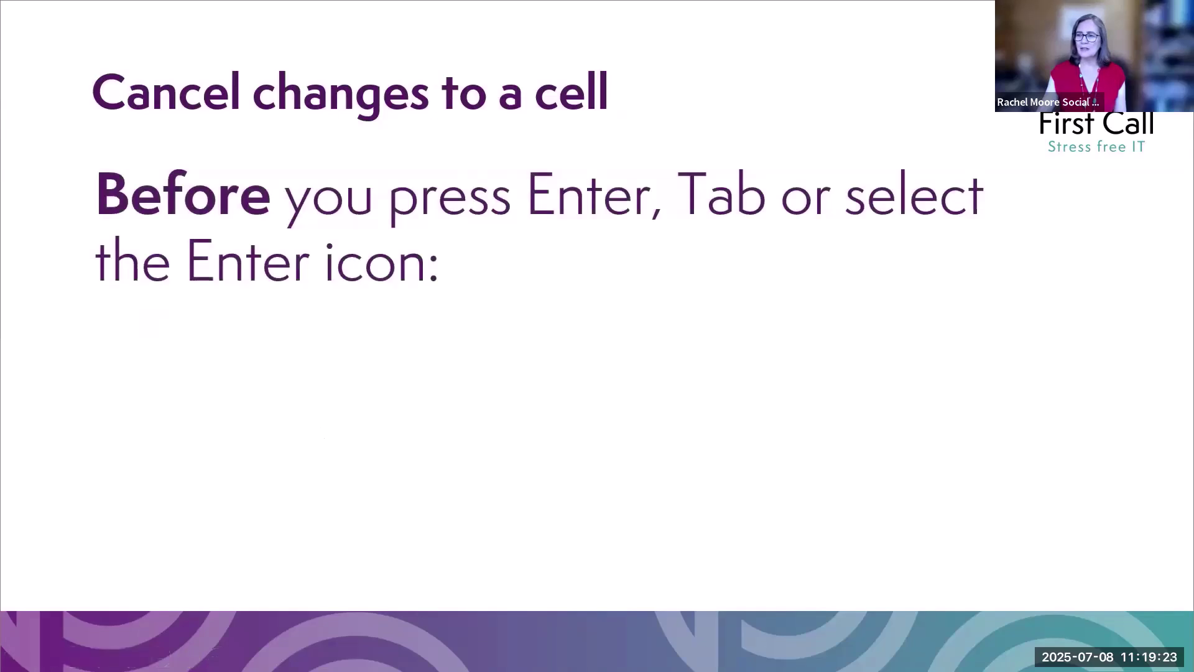
Reveal the Esc and Cancel-icon ways to cancel a cell edit, then advance to 'Entering dates'
key(Right)
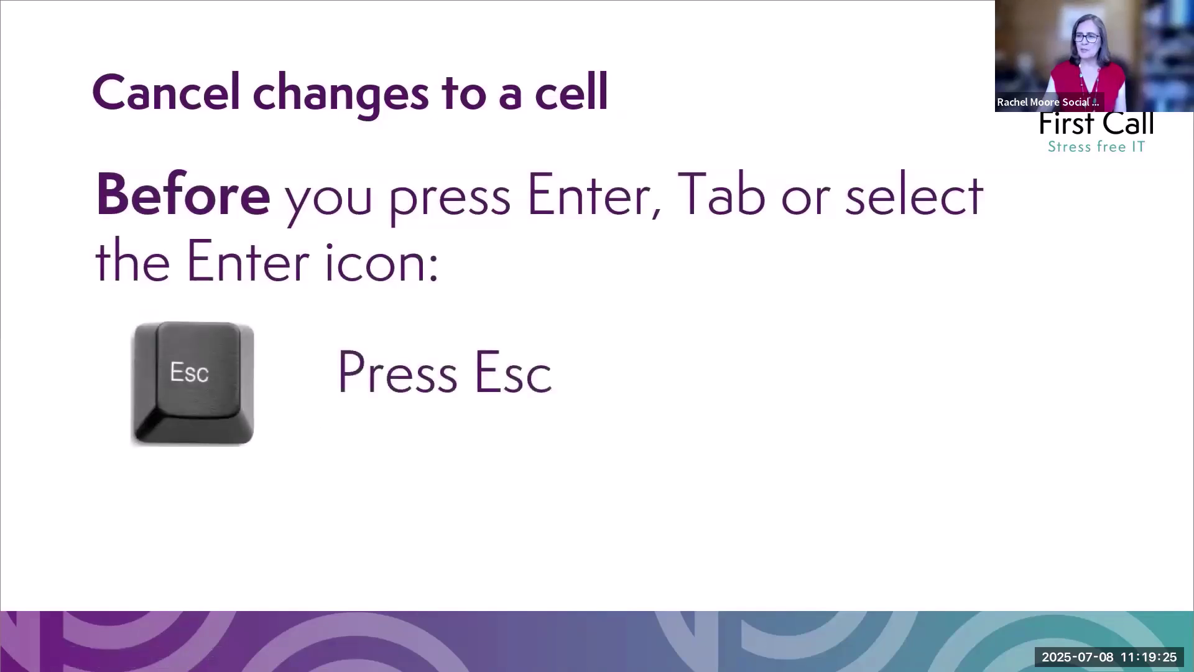
key(Right)
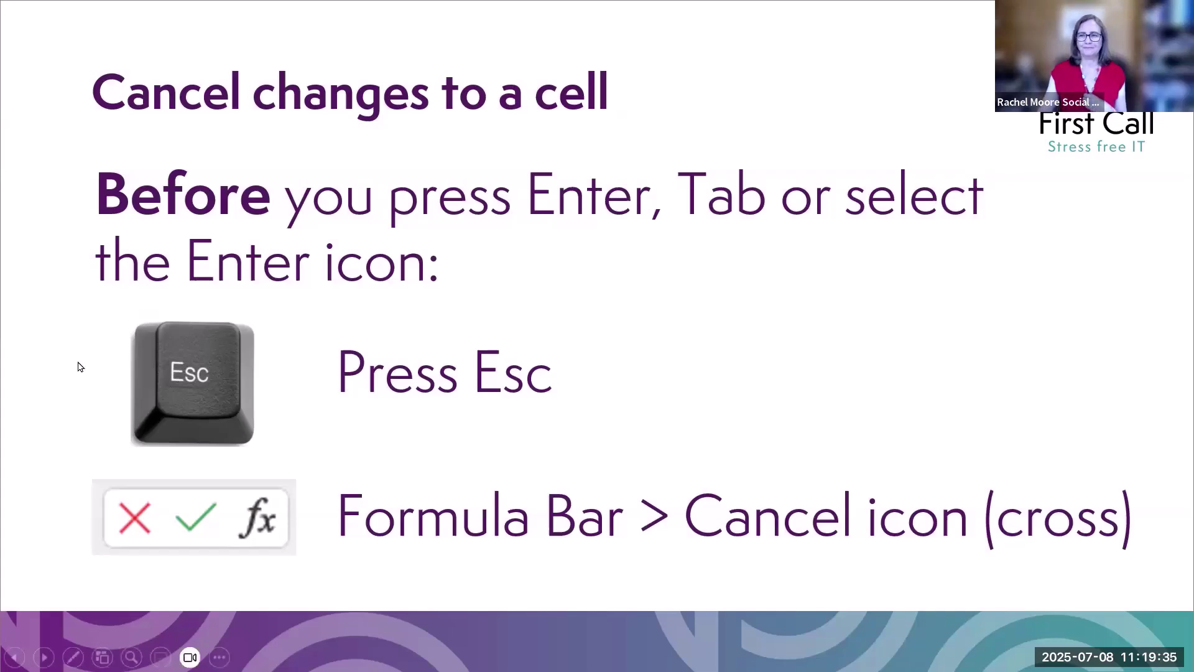
key(Right)
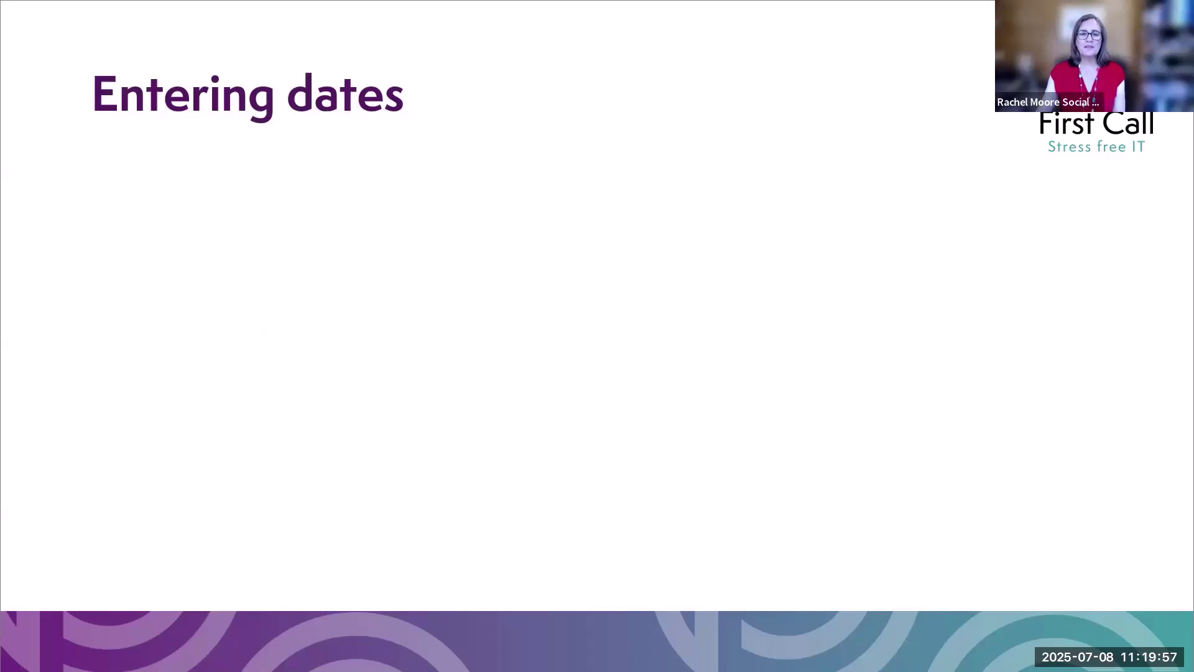
Show the slash-or-hyphen date bullet (e.g. 08/07/25), then select cell B5 in the Excel workbook
click(212, 381)
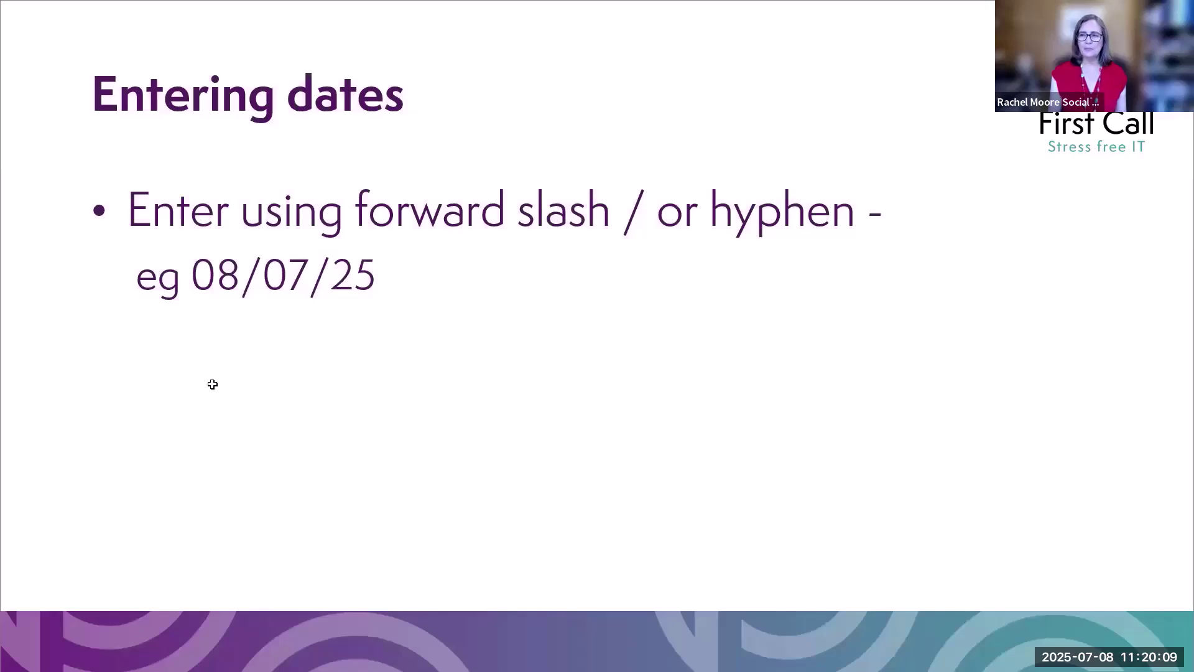
key(alt+Tab)
click(199, 341)
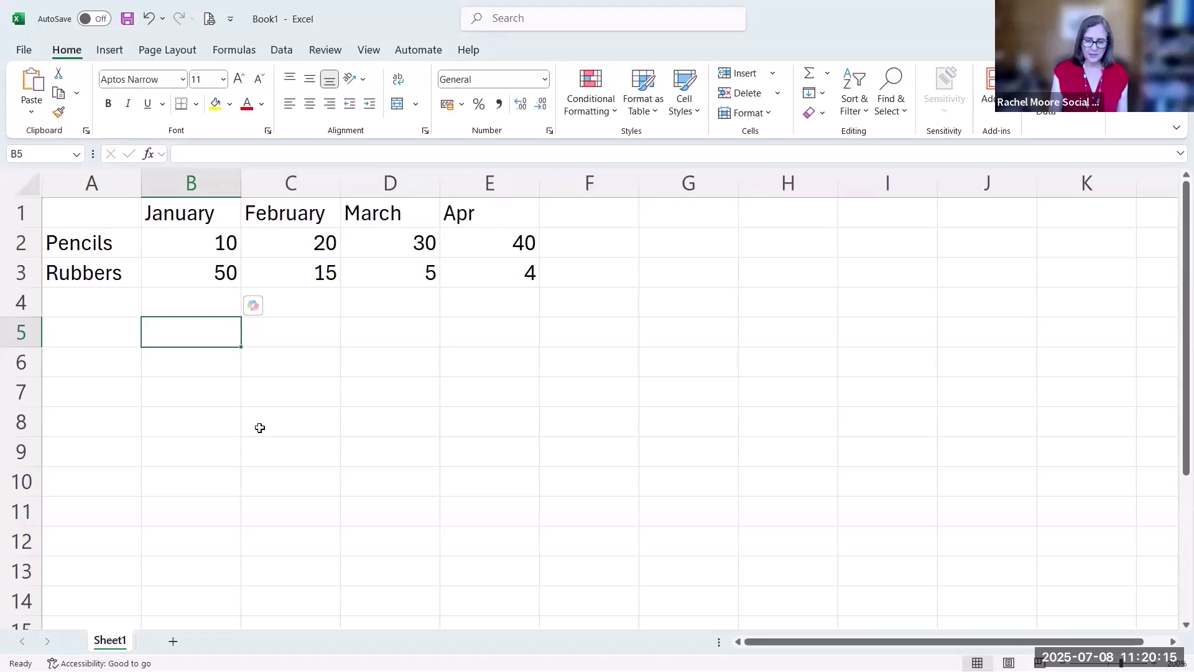
Enter 6/07/2025 in B5 and 6-7-25 in B6, both stored as 06/07/2025
text(6)
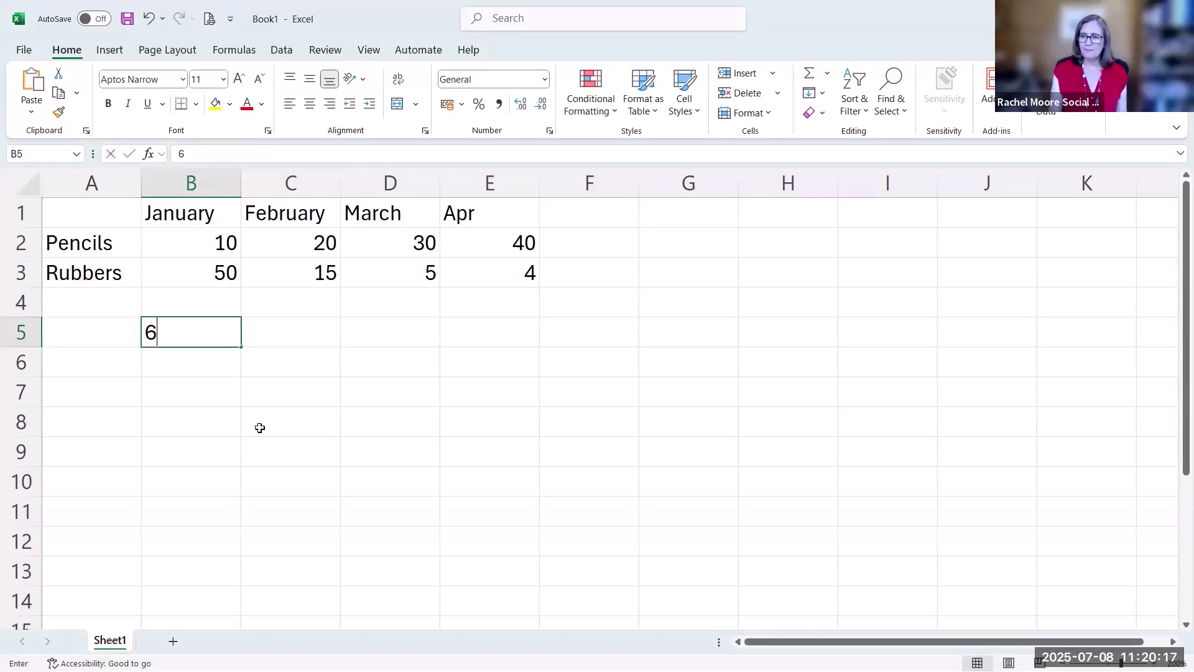
text(/07/2025)
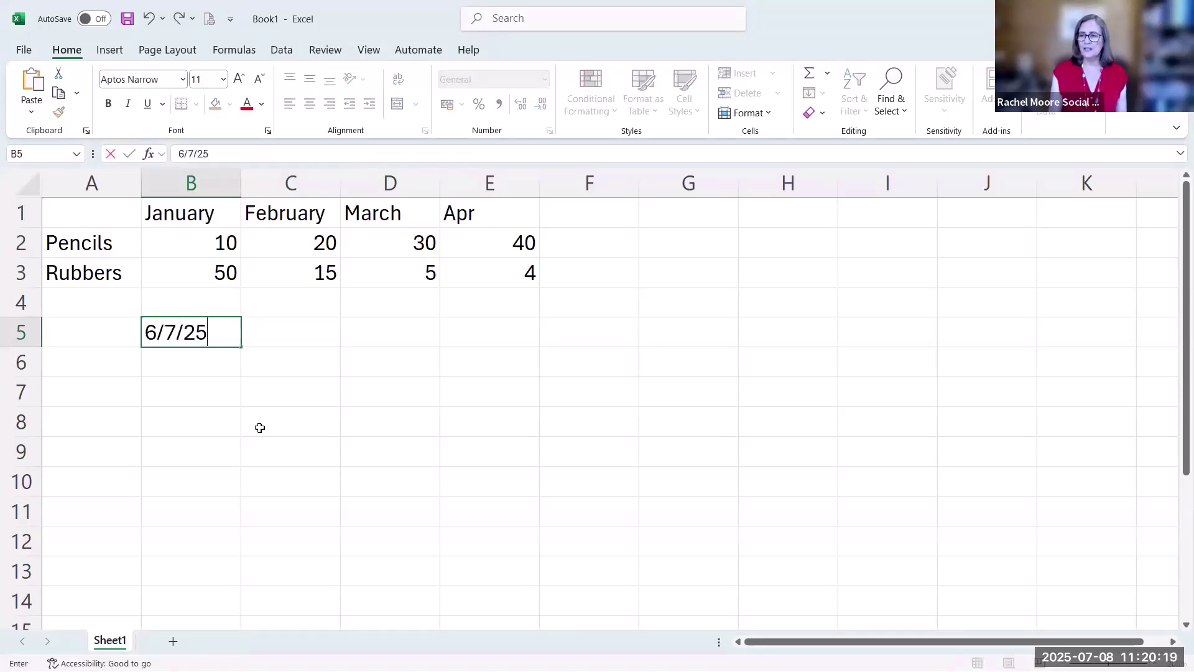
key(Return)
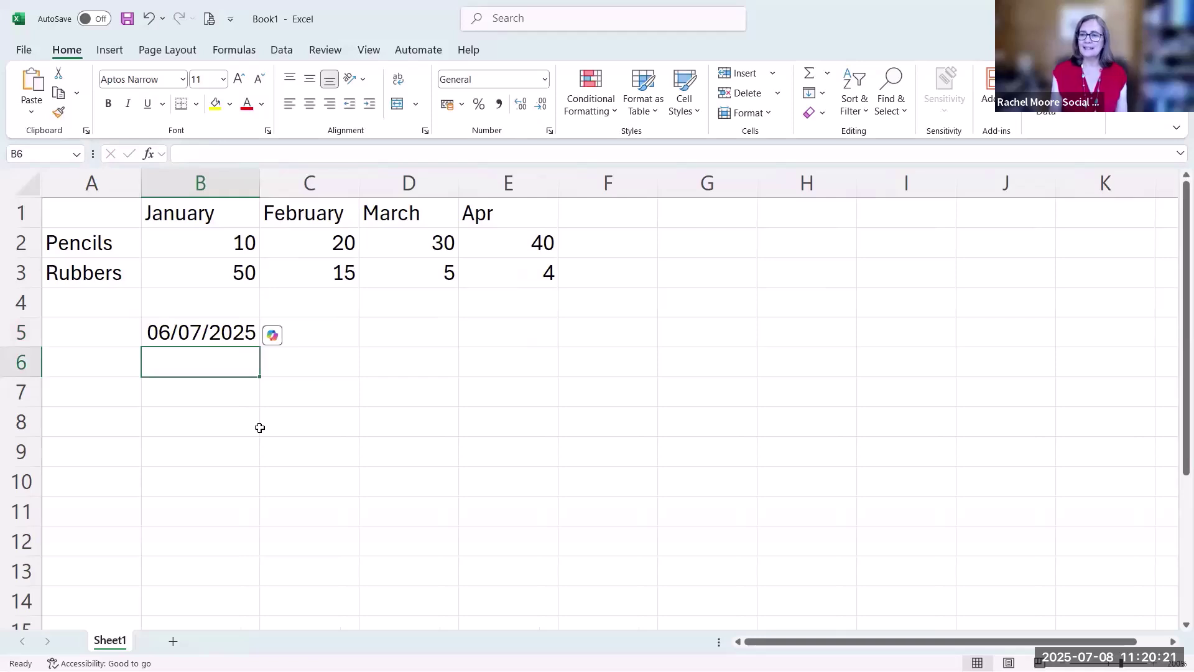
click(217, 338)
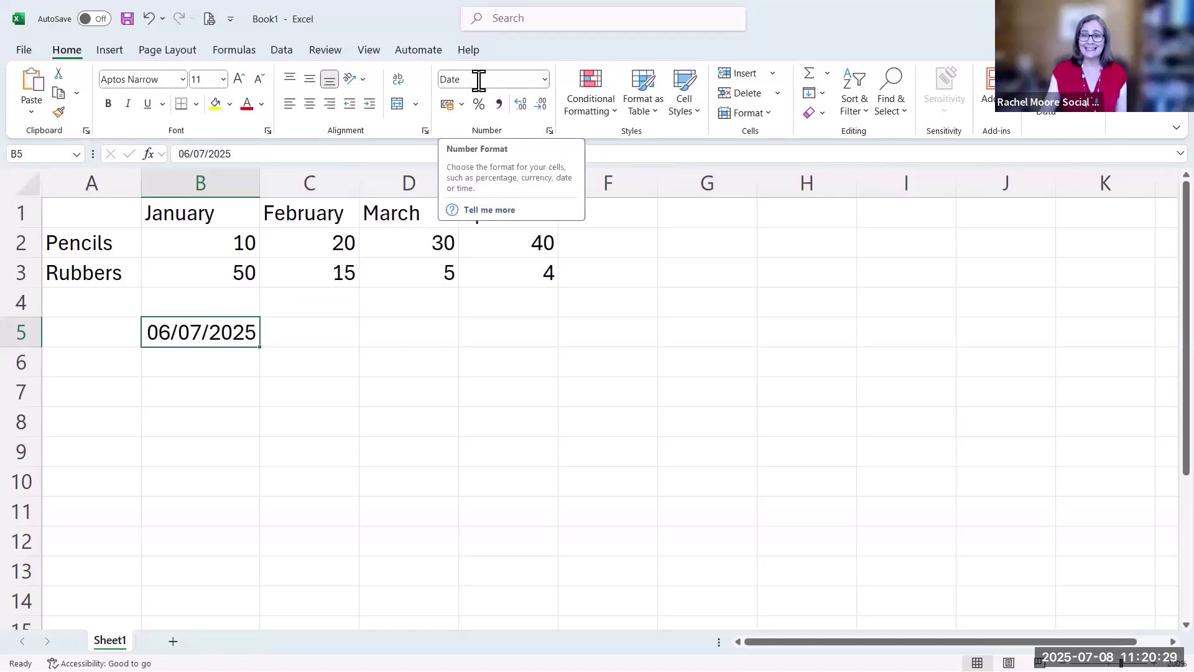
click(230, 358)
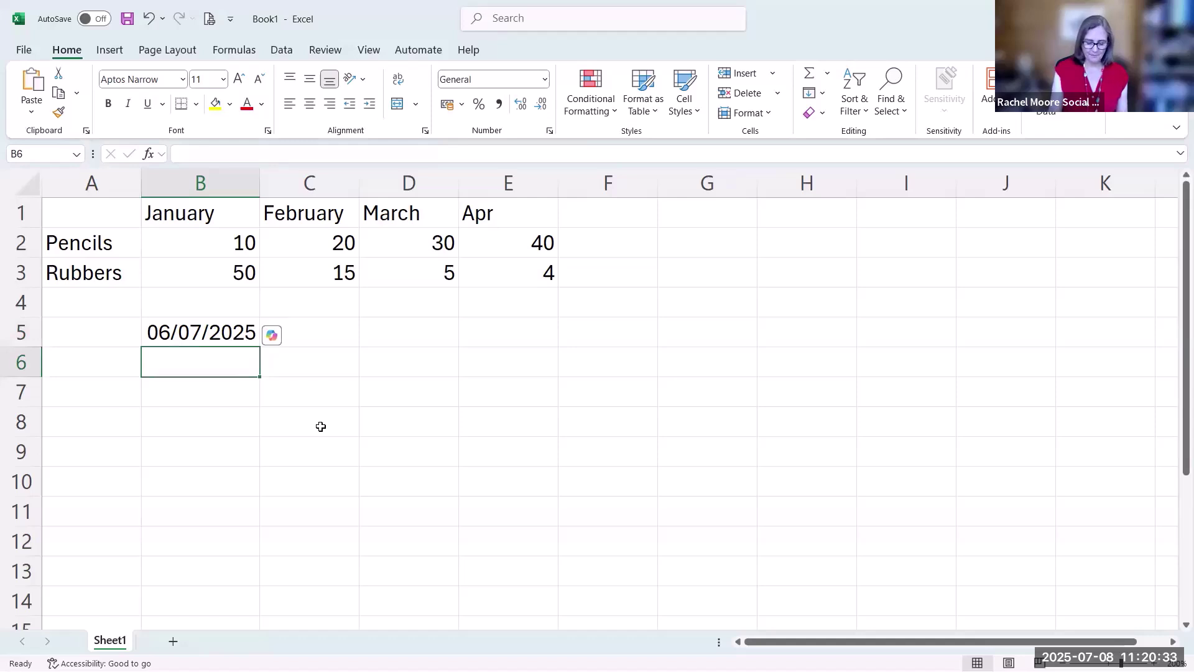
text(6-)
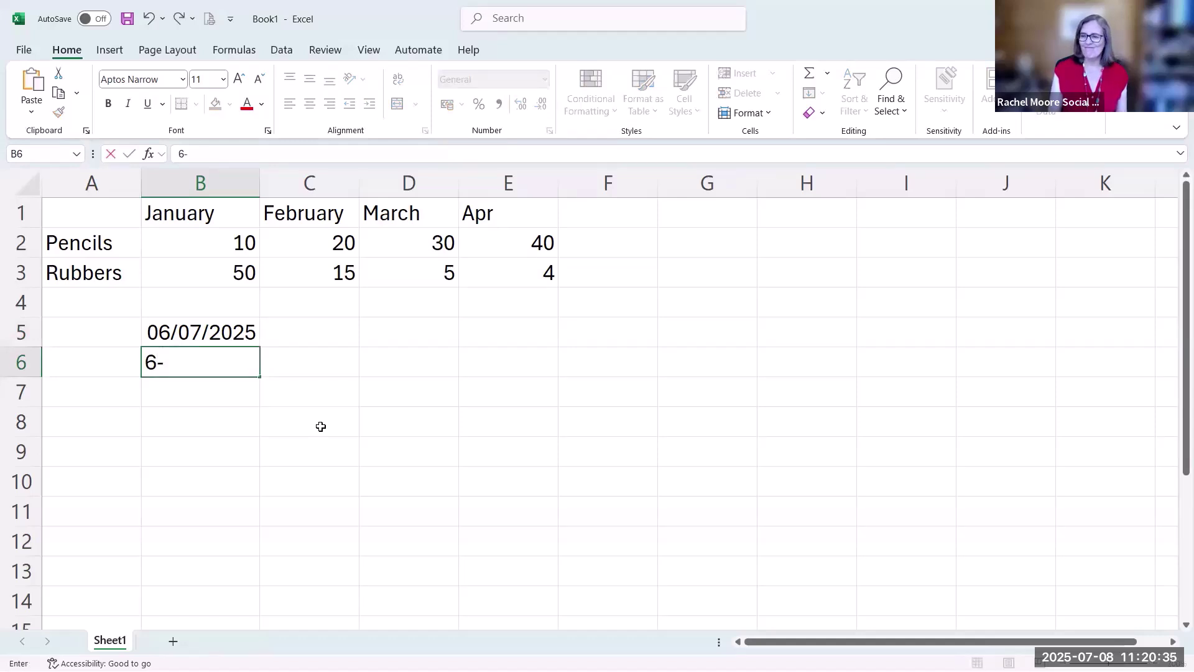
text(7)
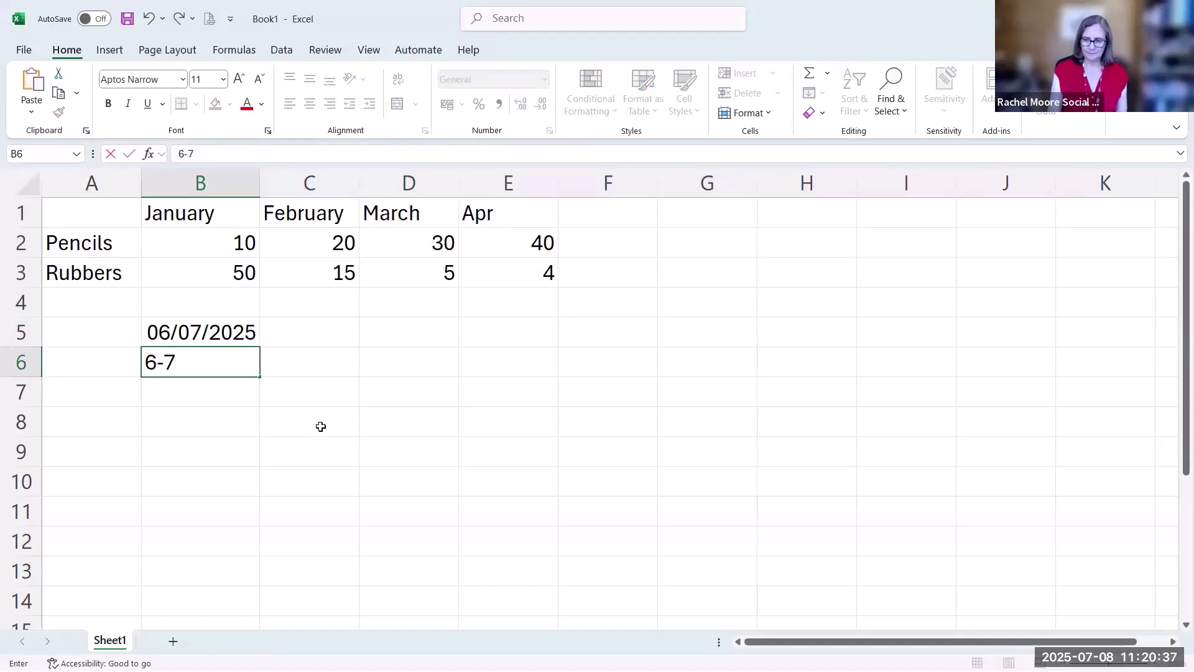
text(-25)
key(Return)
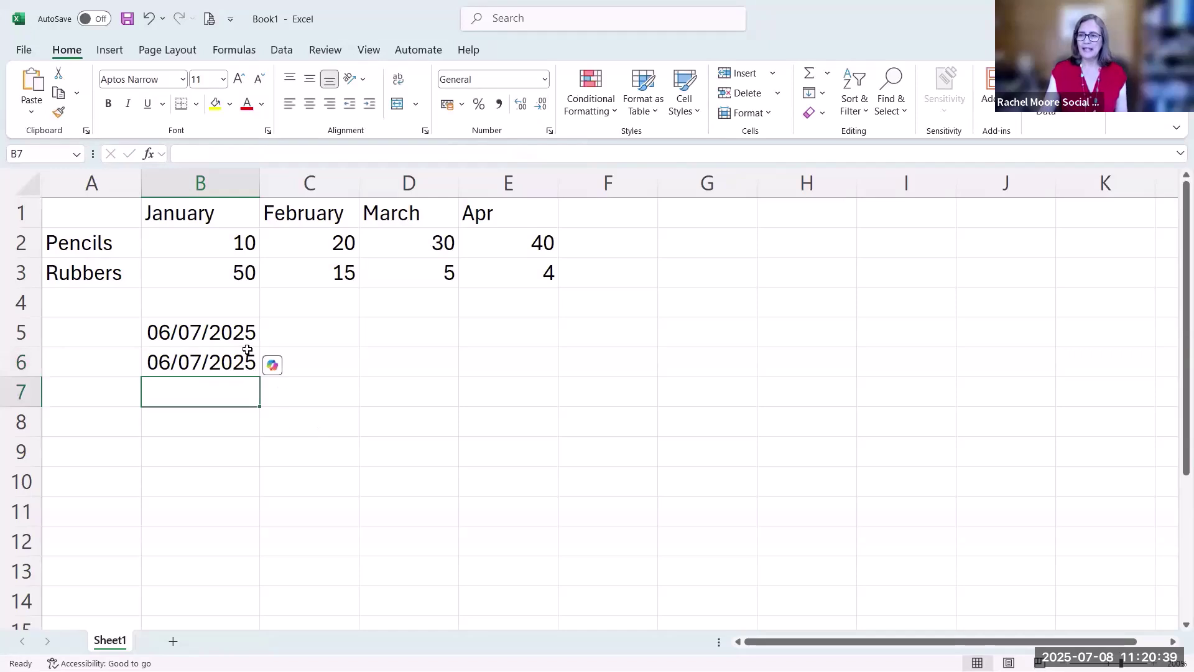
key(Up)
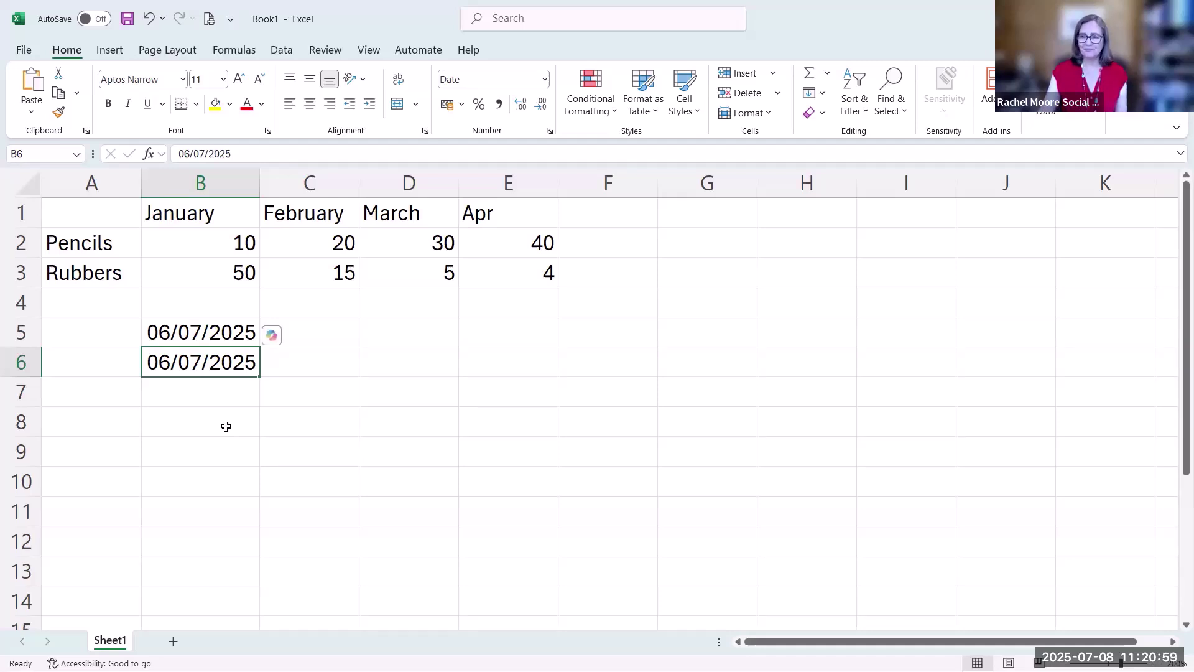
Insert today's date 08/07/2025 into B8 with Ctrl+;
click(226, 426)
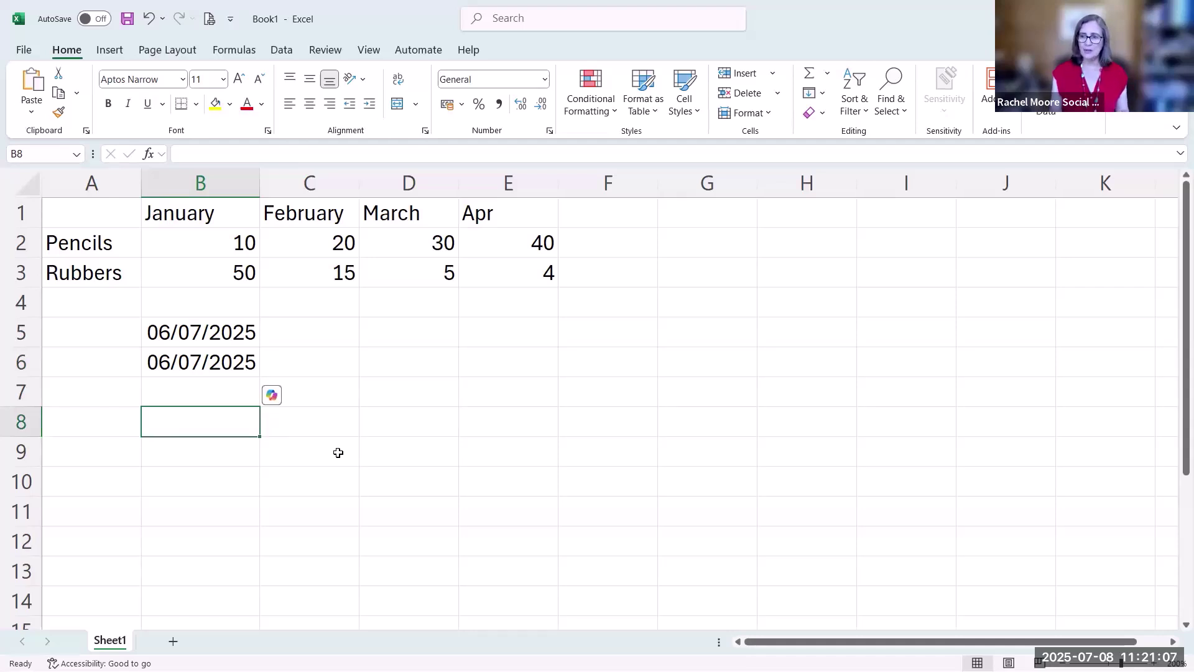
key(ctrl+semicolon)
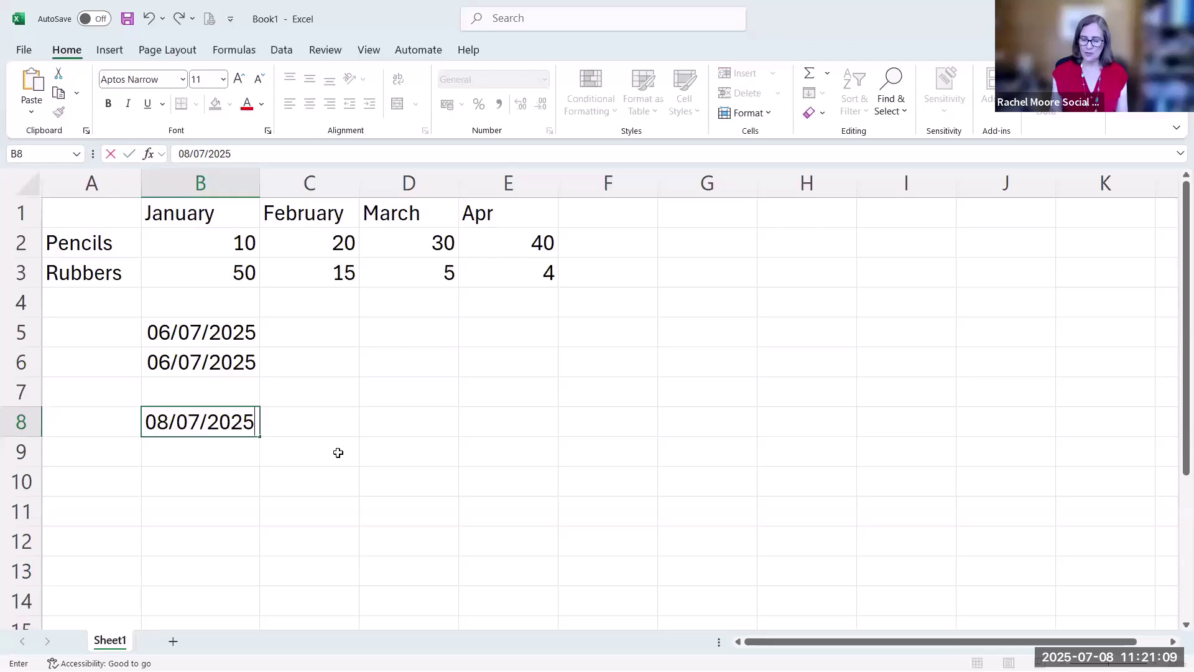
key(Return)
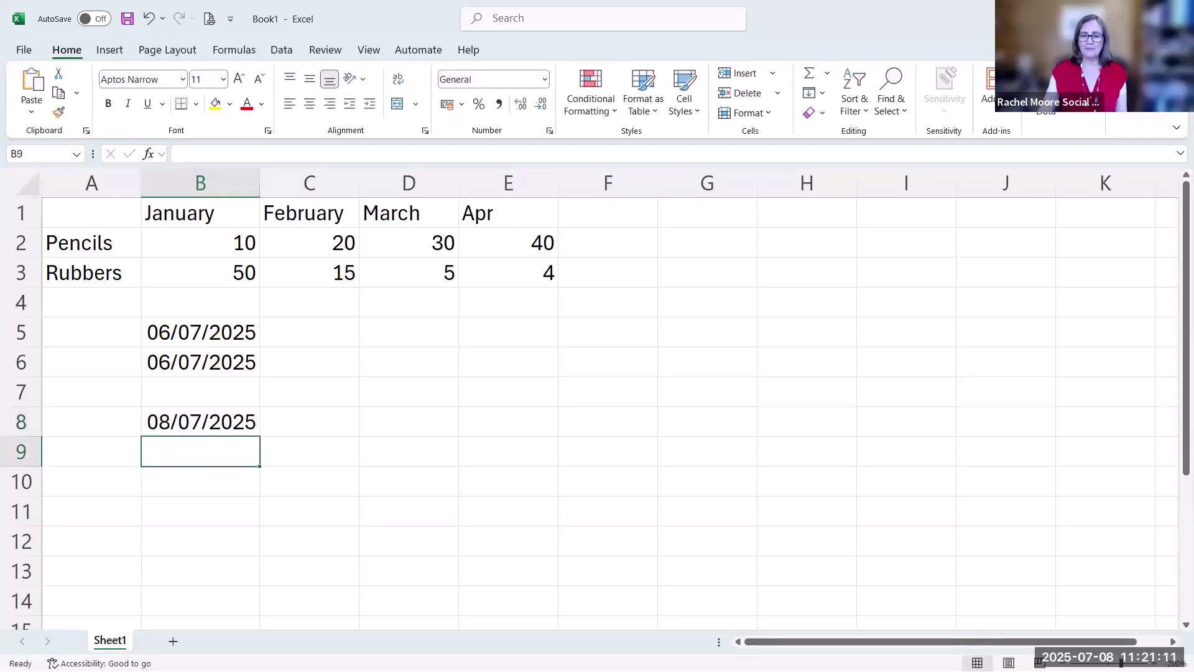
Reveal the Ctrl+; today's-date shortcut bullet, then advance to the 'Data layout principles' slide
key(alt+Tab)
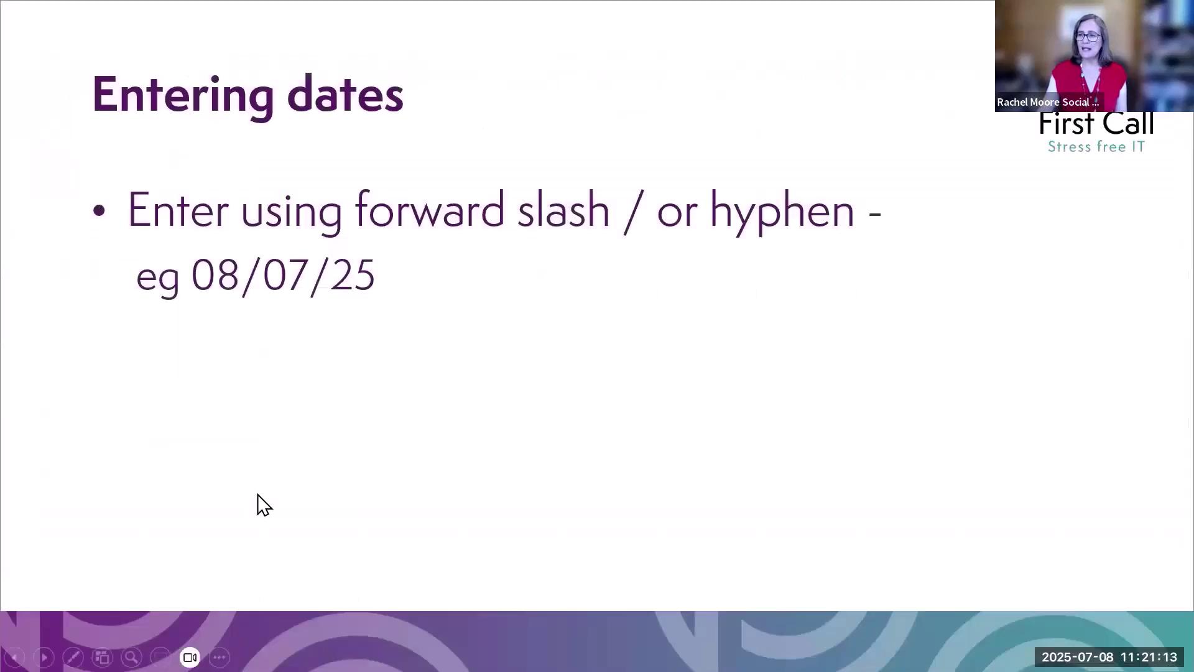
click(265, 546)
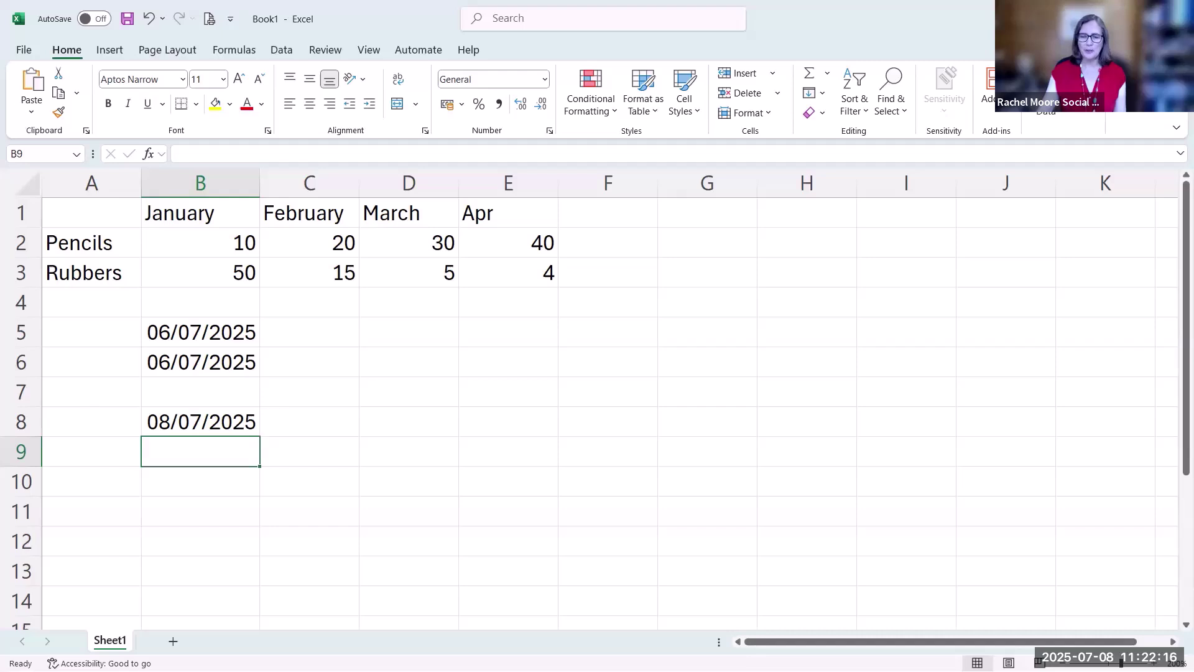
key(alt+Tab)
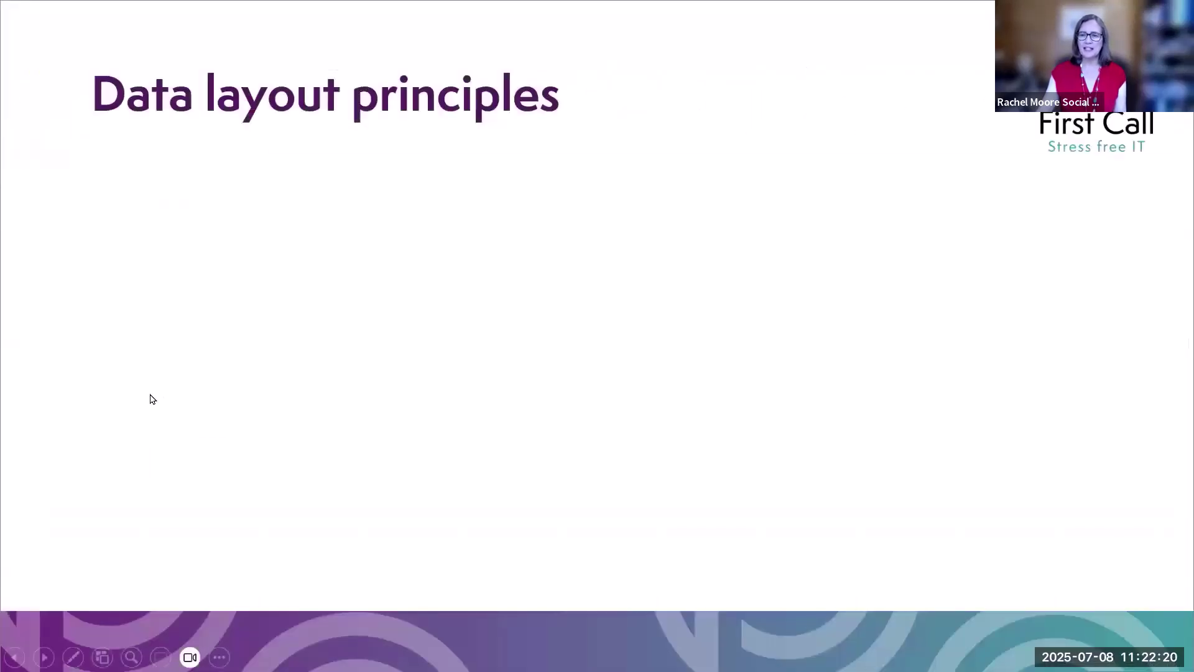
Reveal the column-heading bullet plus its text-formatting and distinct-character-formatting sub-points
click(137, 399)
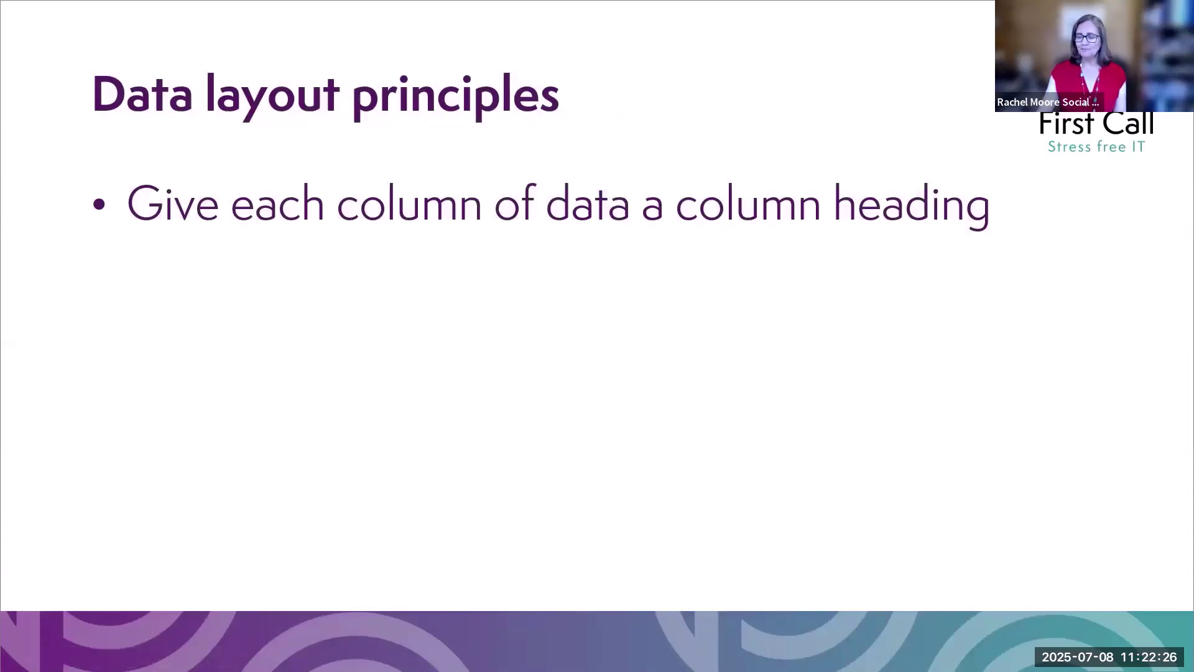
key(Right)
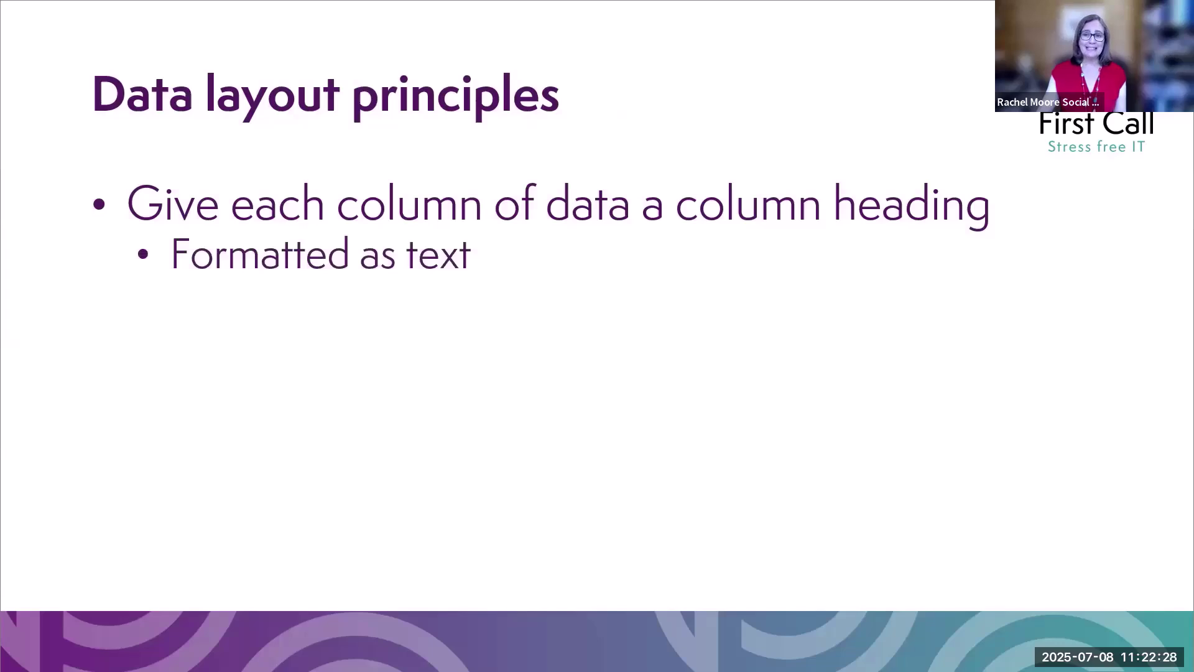
key(Right)
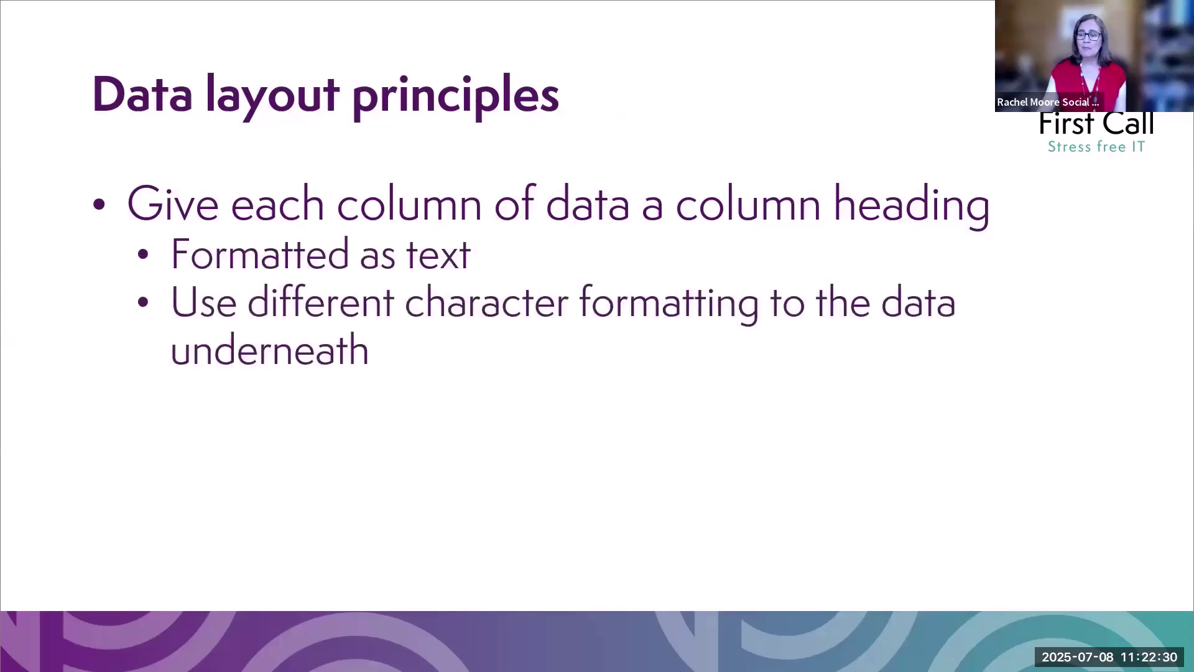
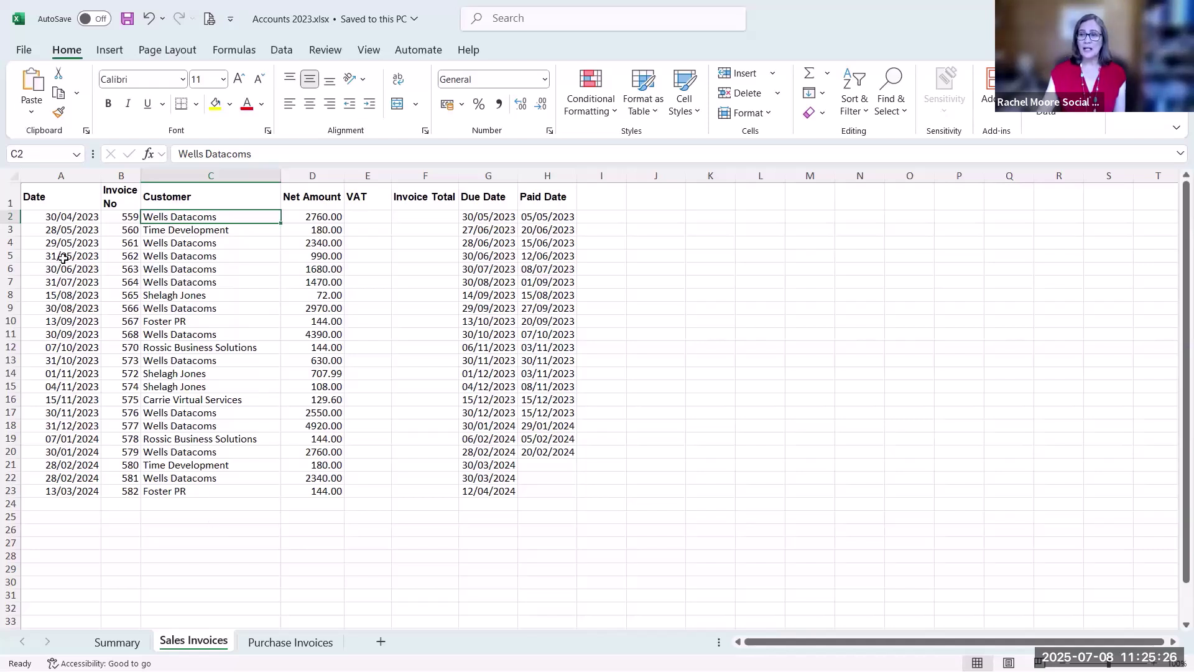
click(9, 193)
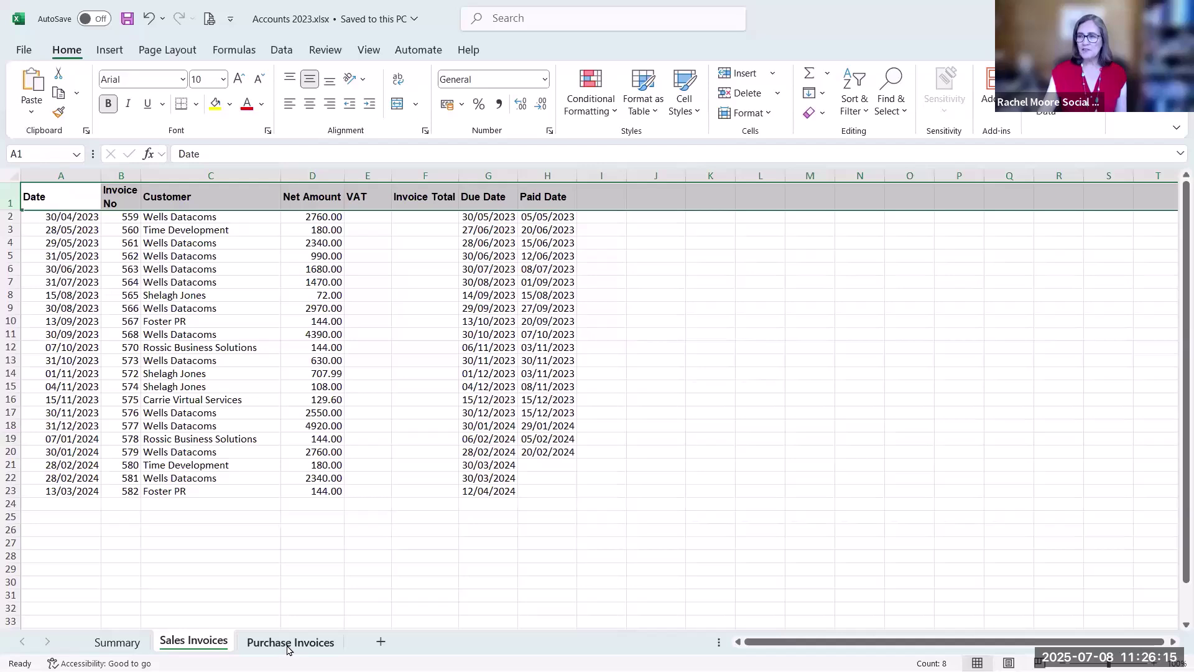
key(ctrl+Page_Down)
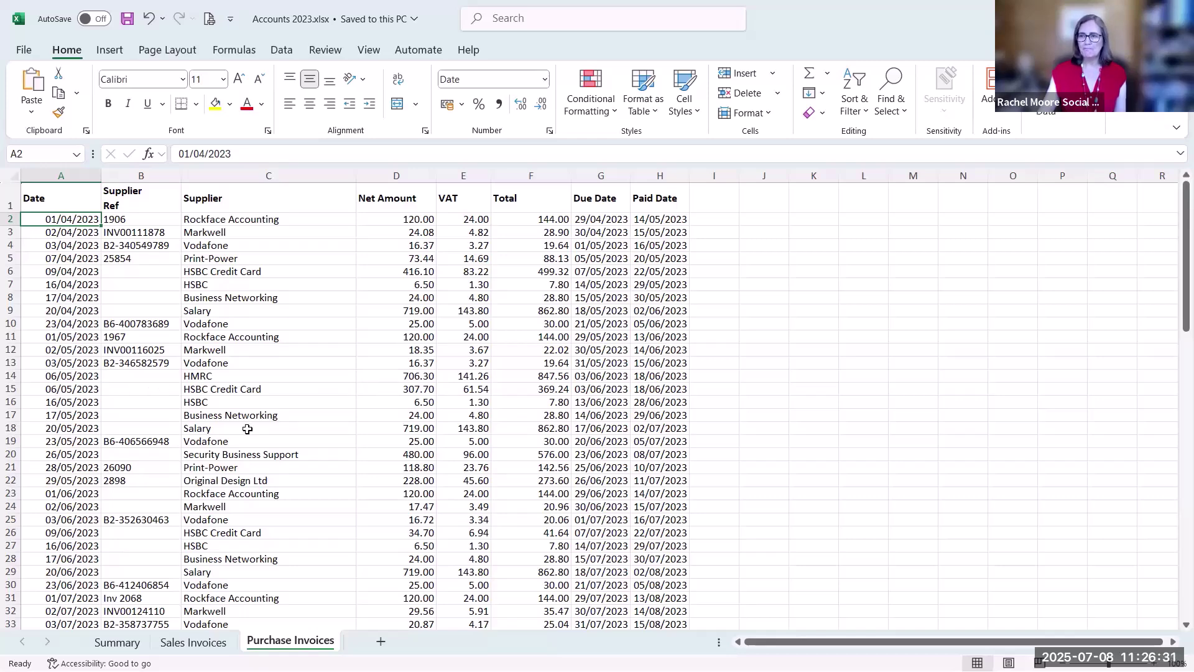
click(192, 645)
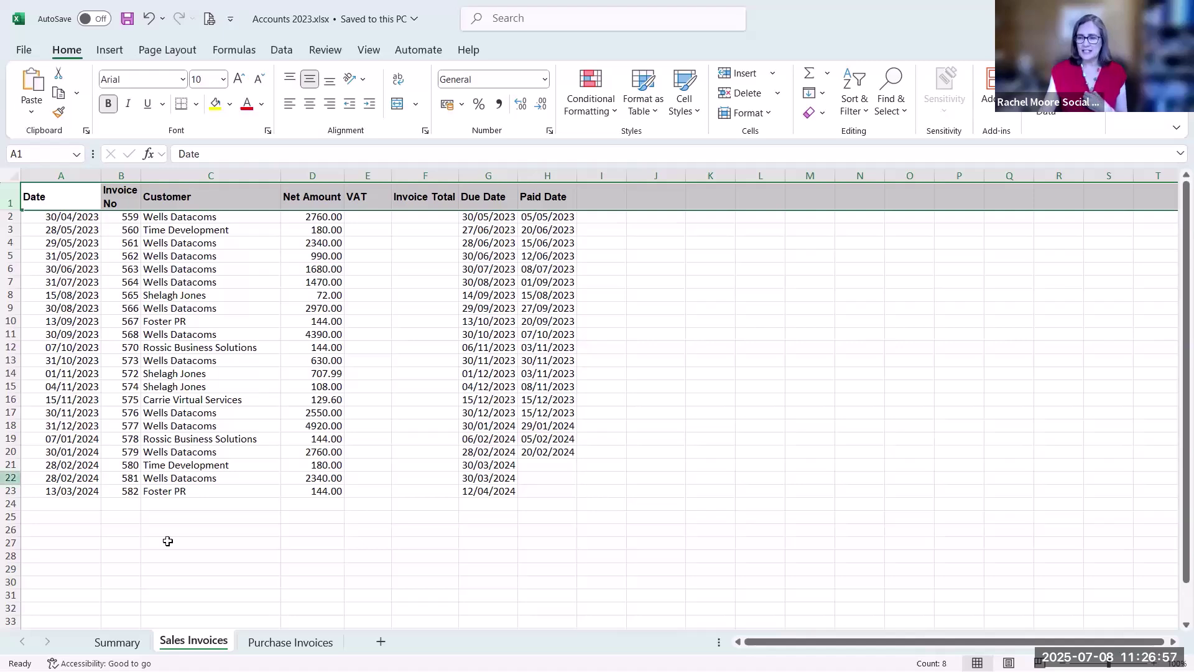
click(278, 643)
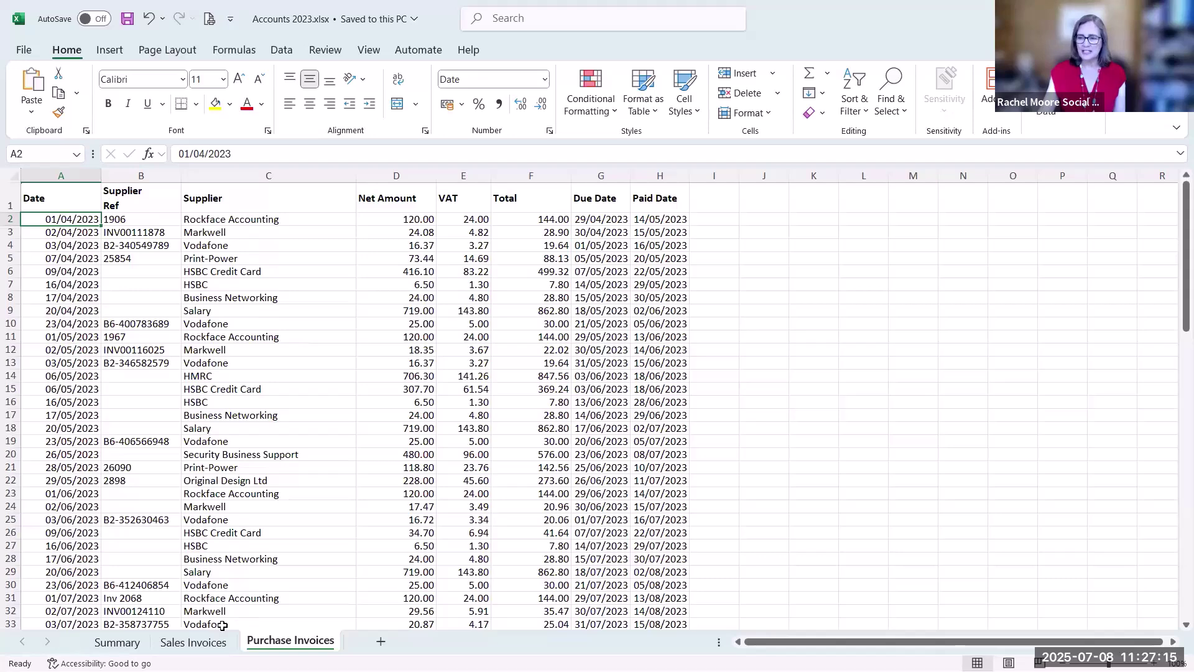
click(193, 642)
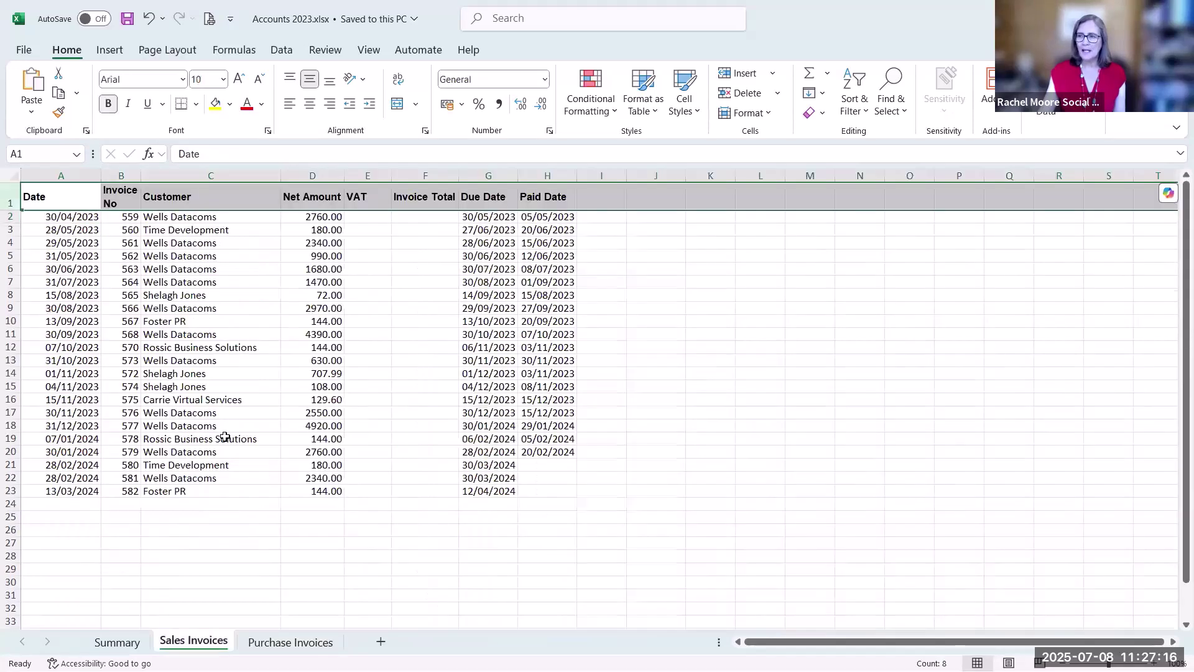
click(367, 216)
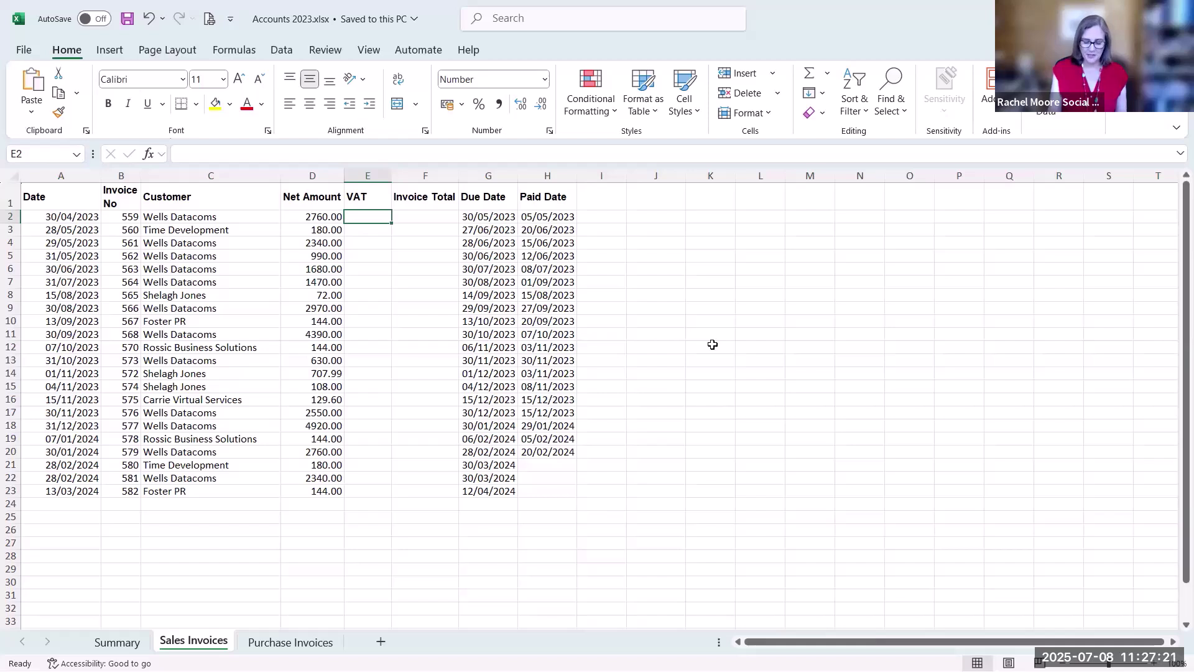
Enter =D2*20% in E2 and fill it down the VAT column to E23
text(=)
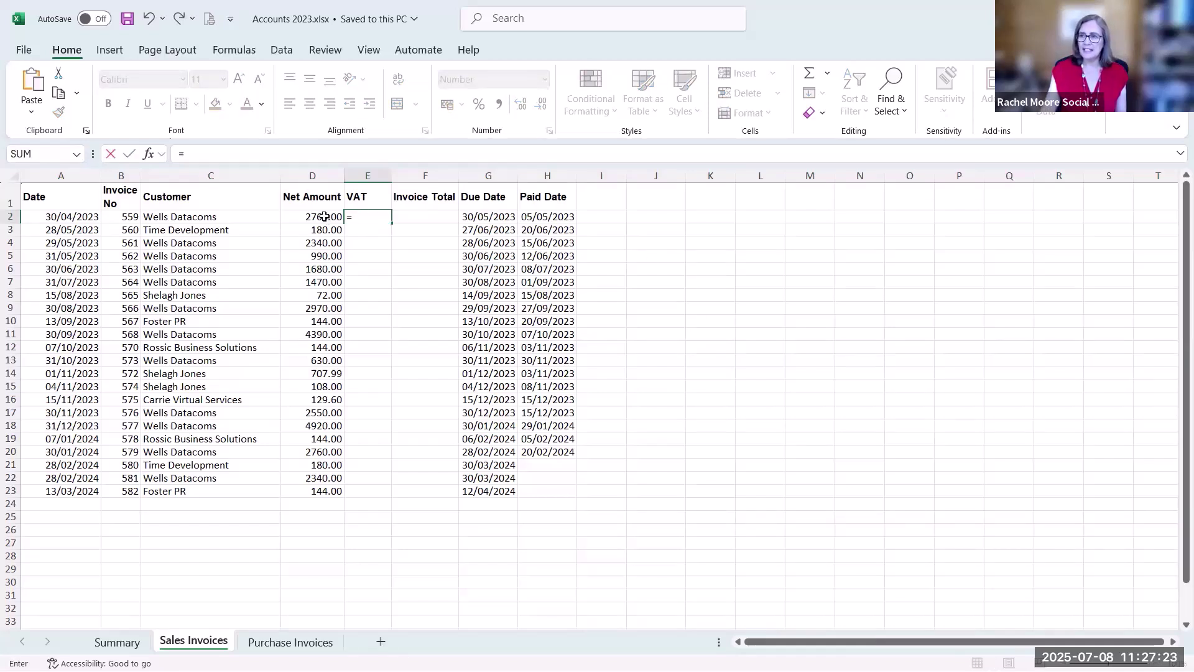
click(324, 217)
text(*20%)
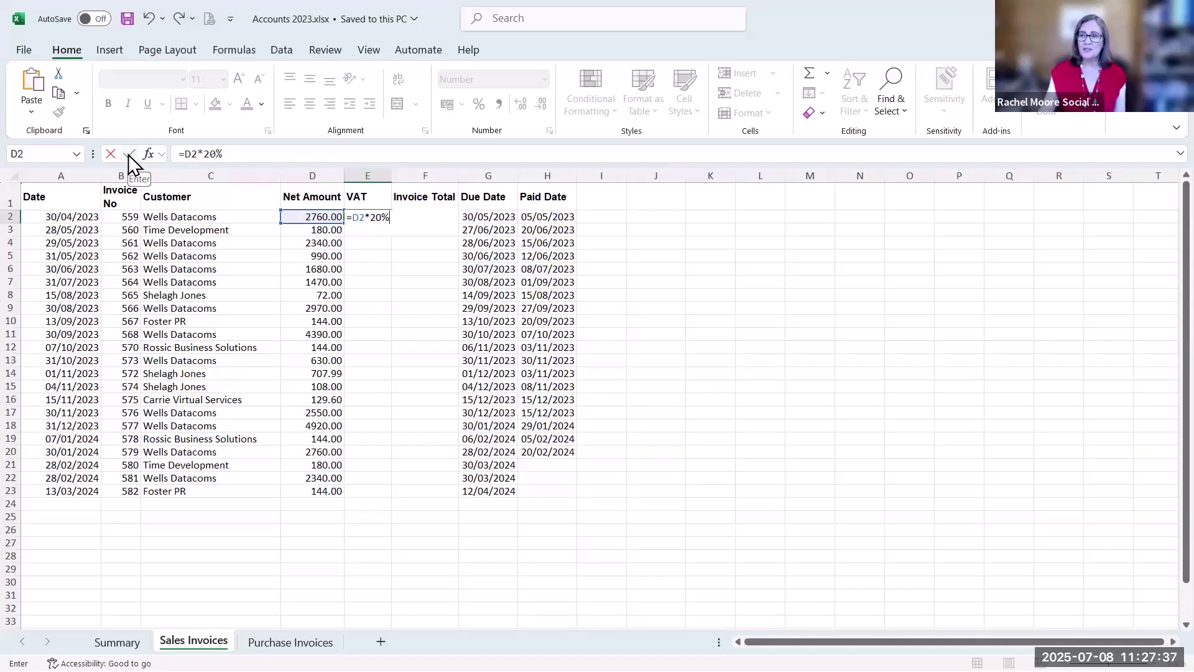
click(128, 154)
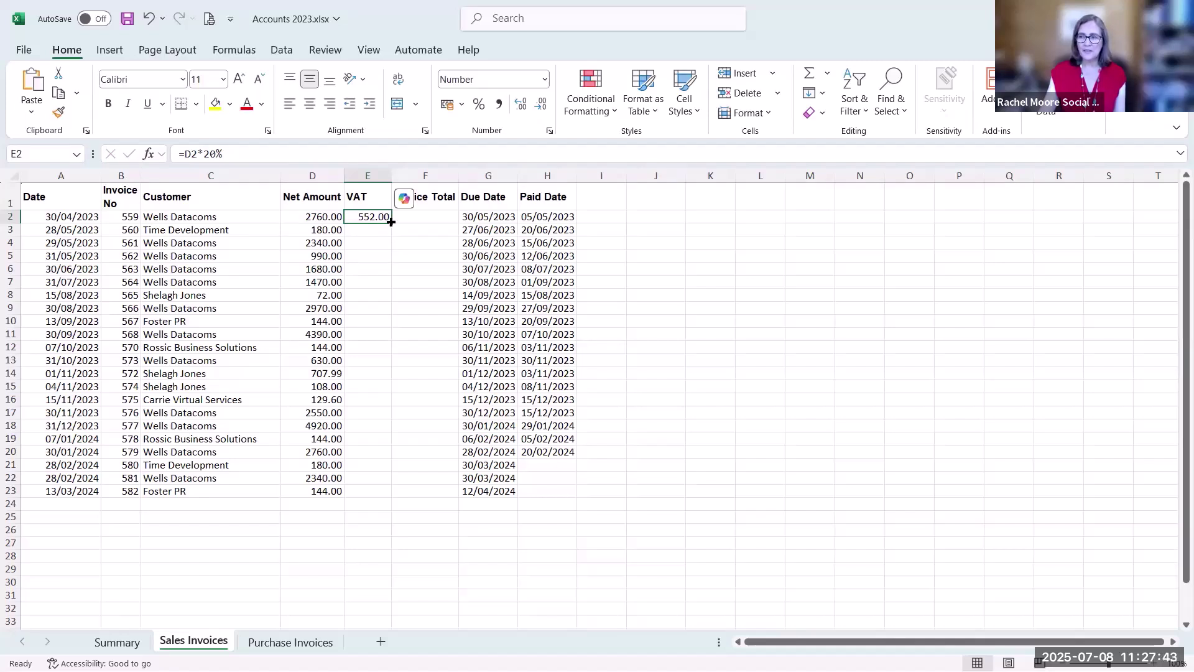
double_click(390, 222)
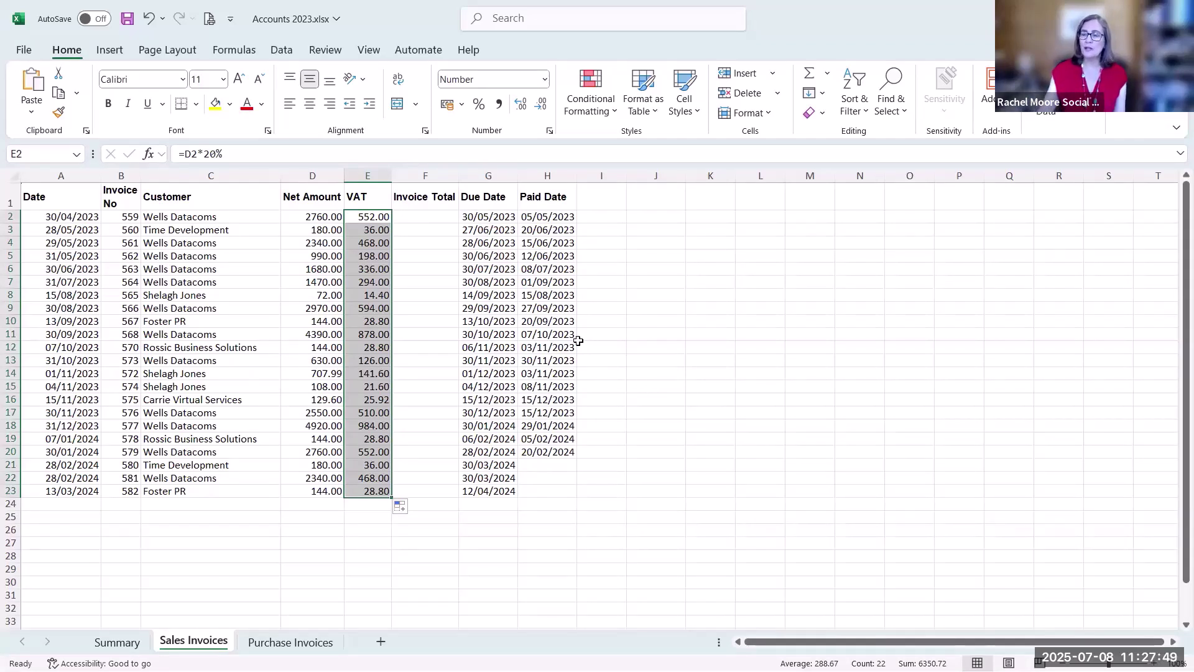
click(423, 217)
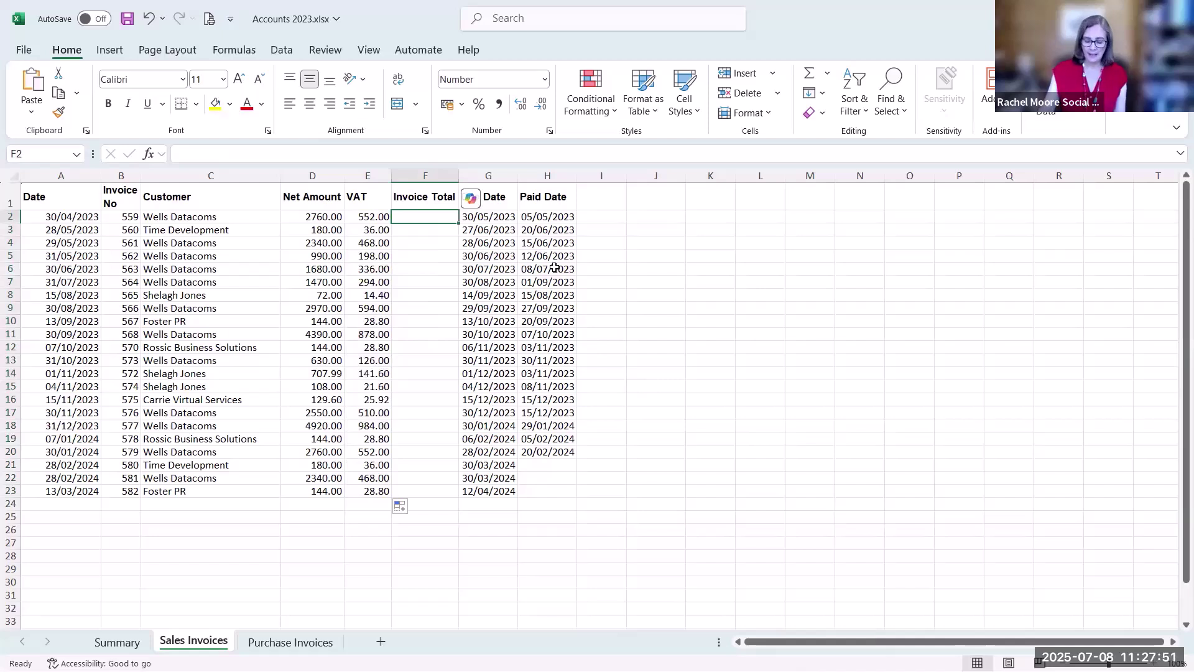
Enter =D2+E2 in F2 and fill it down the Invoice Total column to F23
text(=)
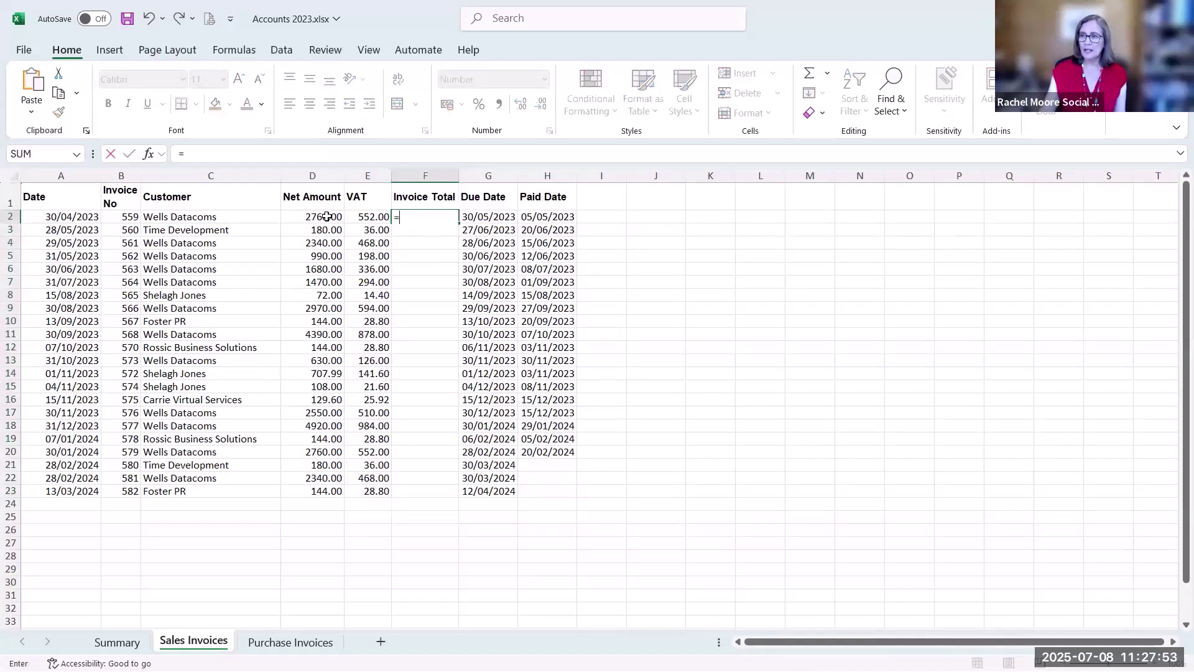
click(331, 224)
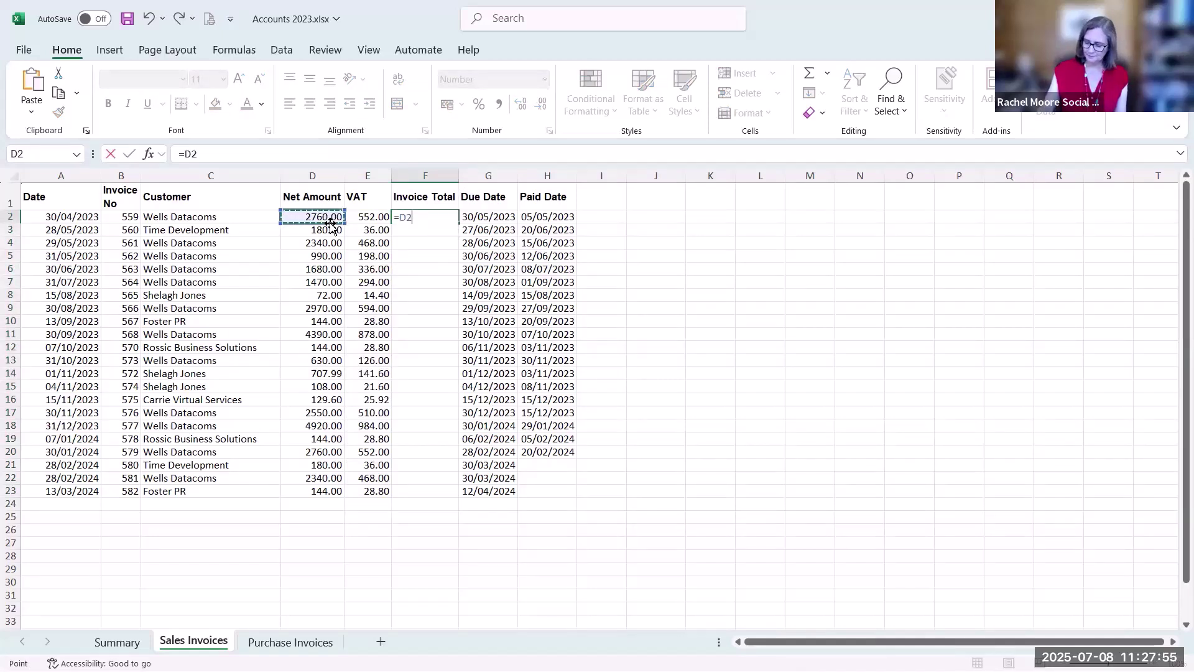
text(+)
click(359, 218)
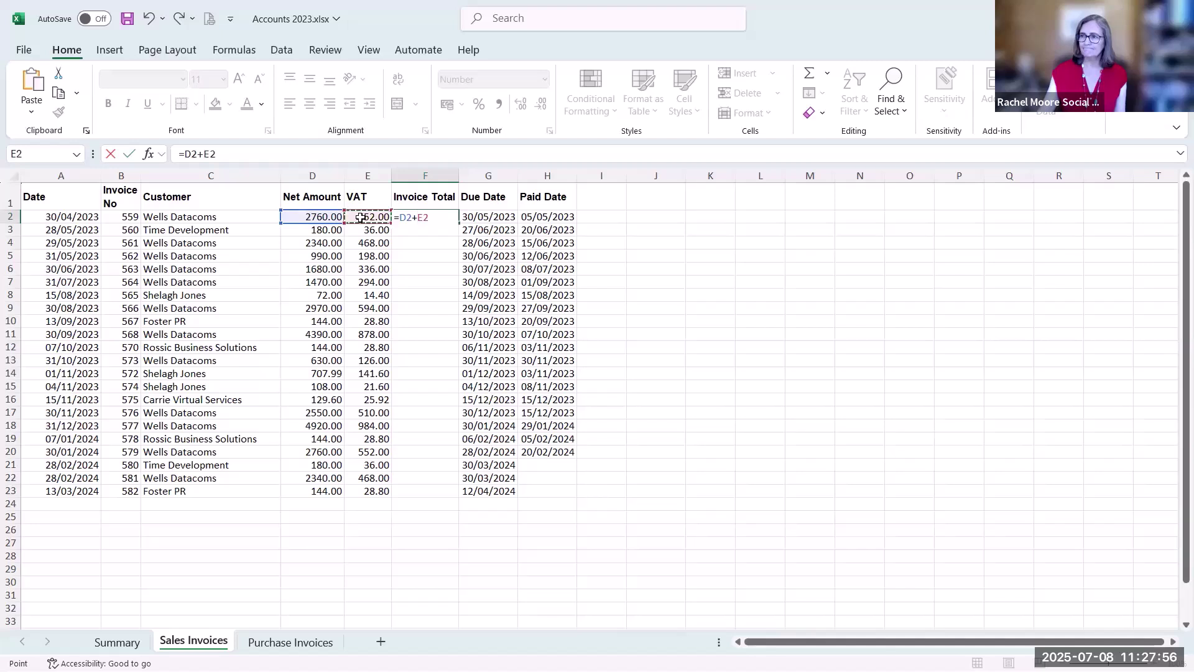
click(129, 153)
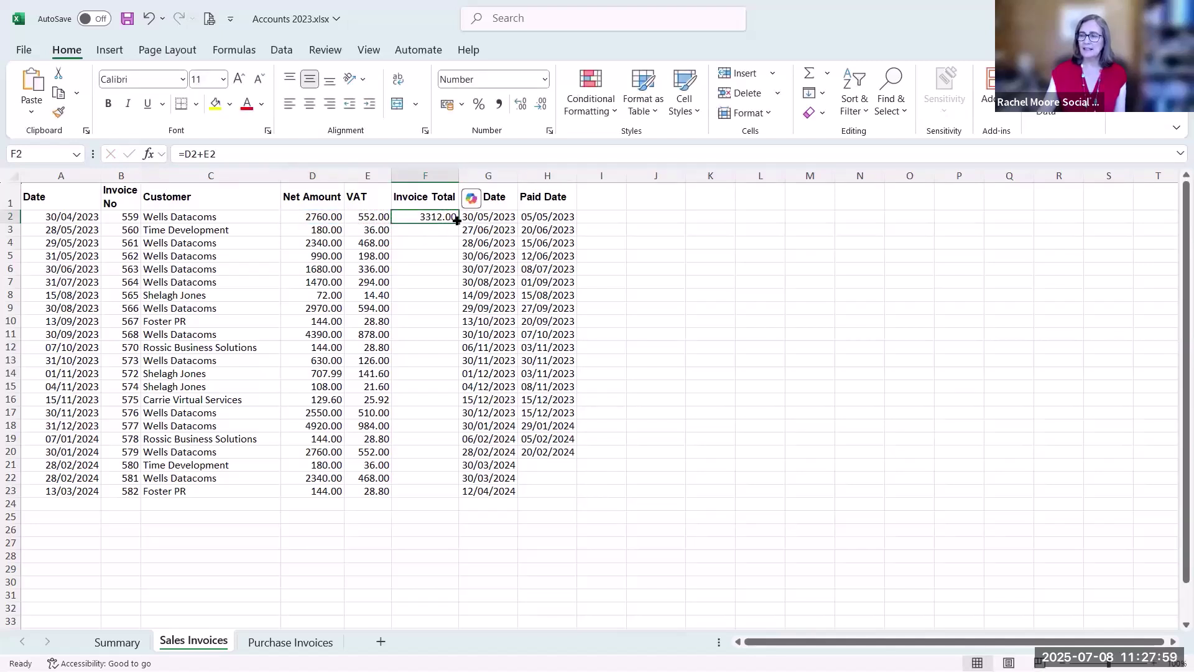
double_click(458, 220)
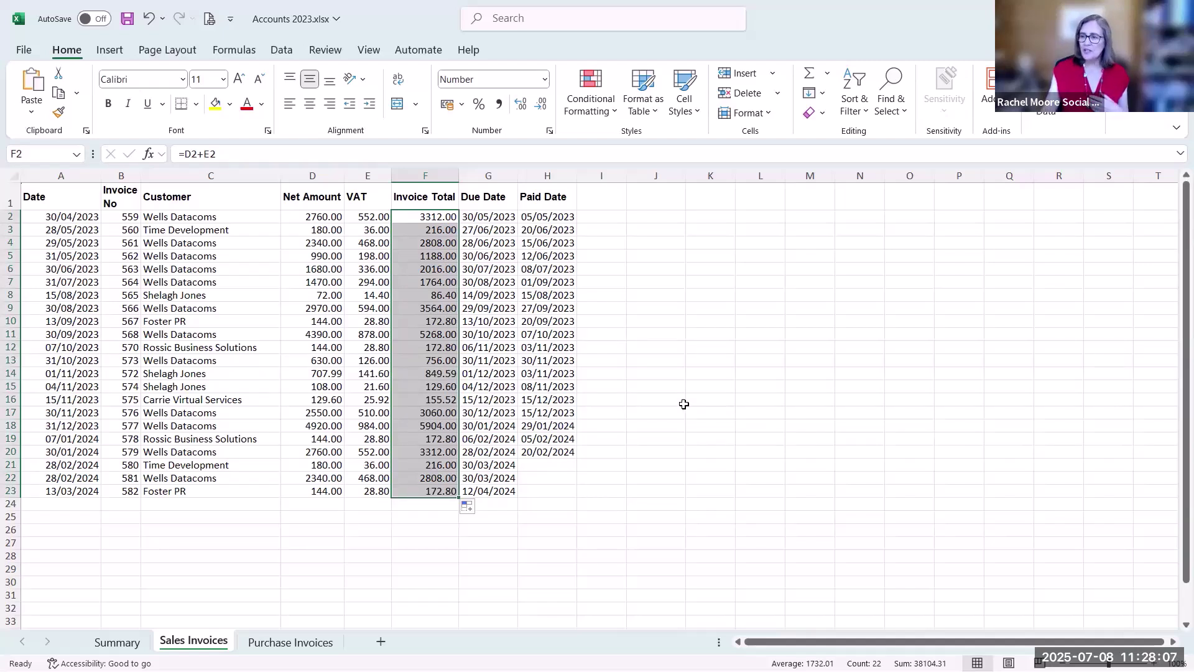
click(329, 505)
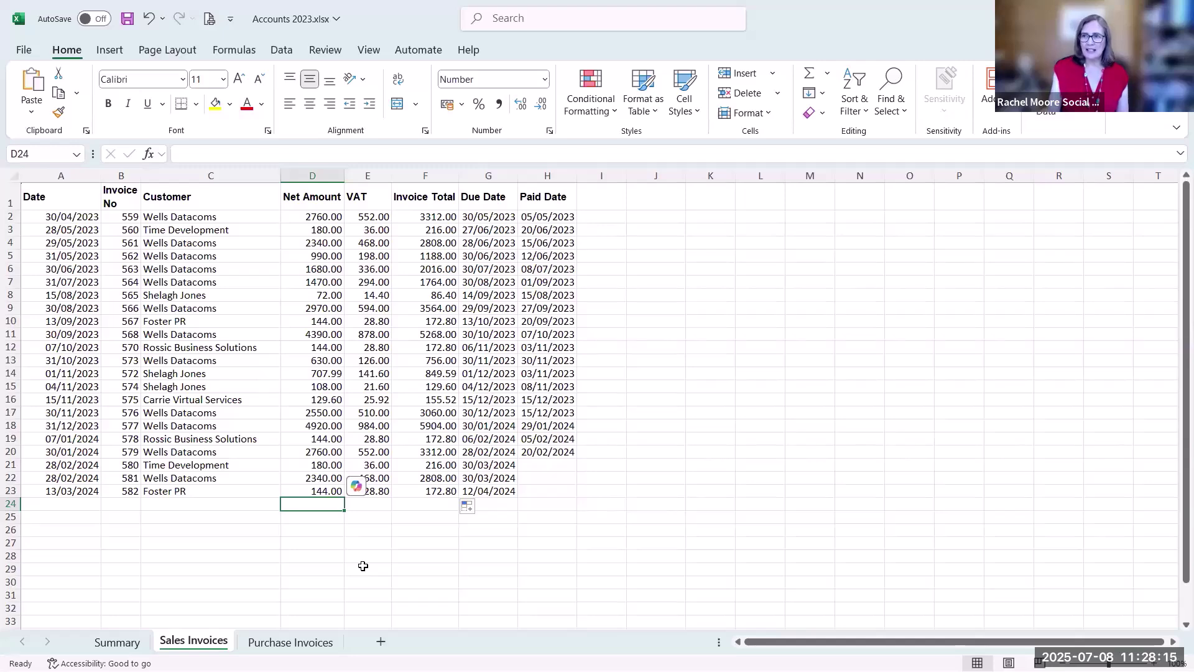
click(236, 47)
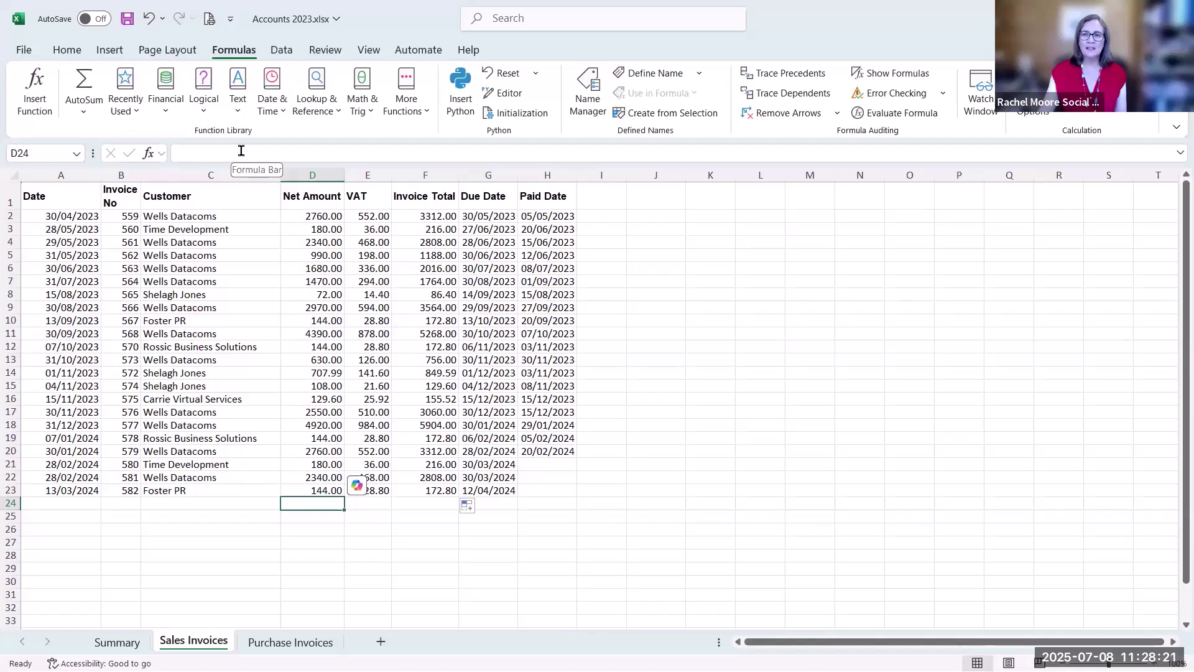
click(69, 52)
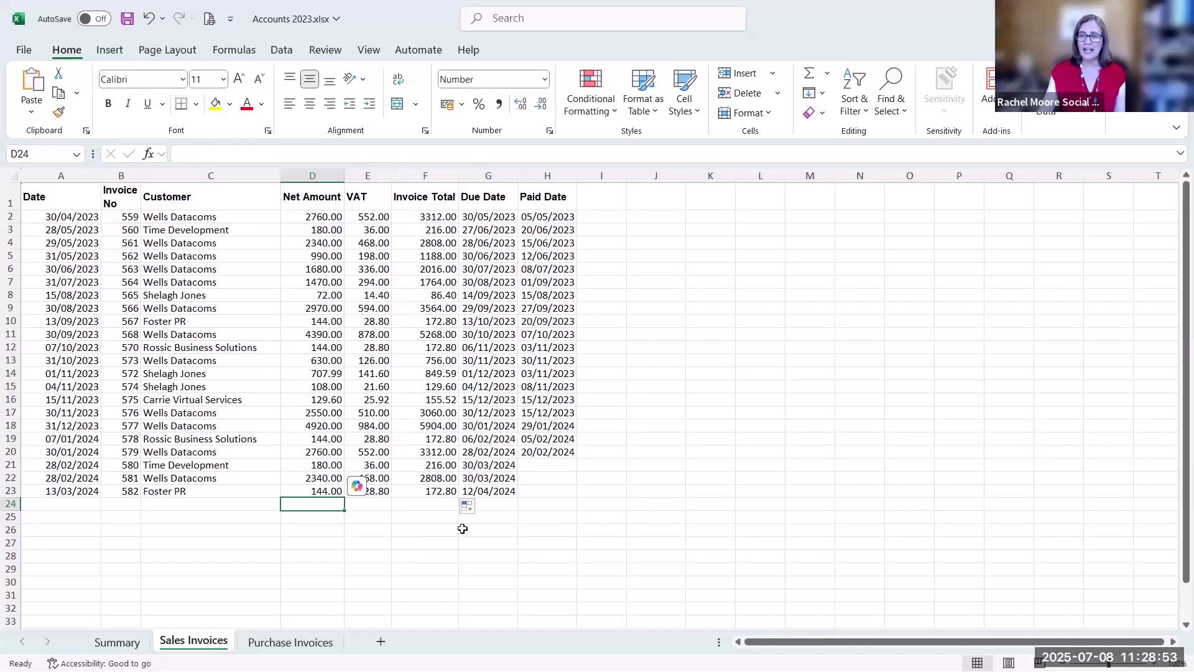
click(810, 75)
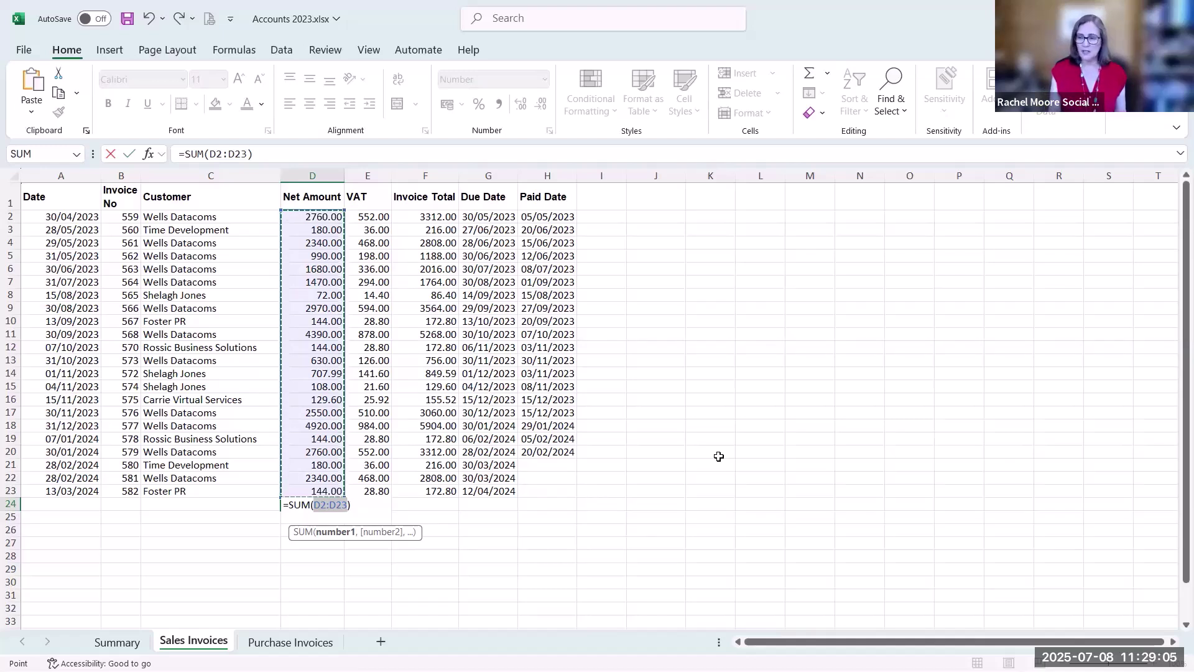
key(Tab)
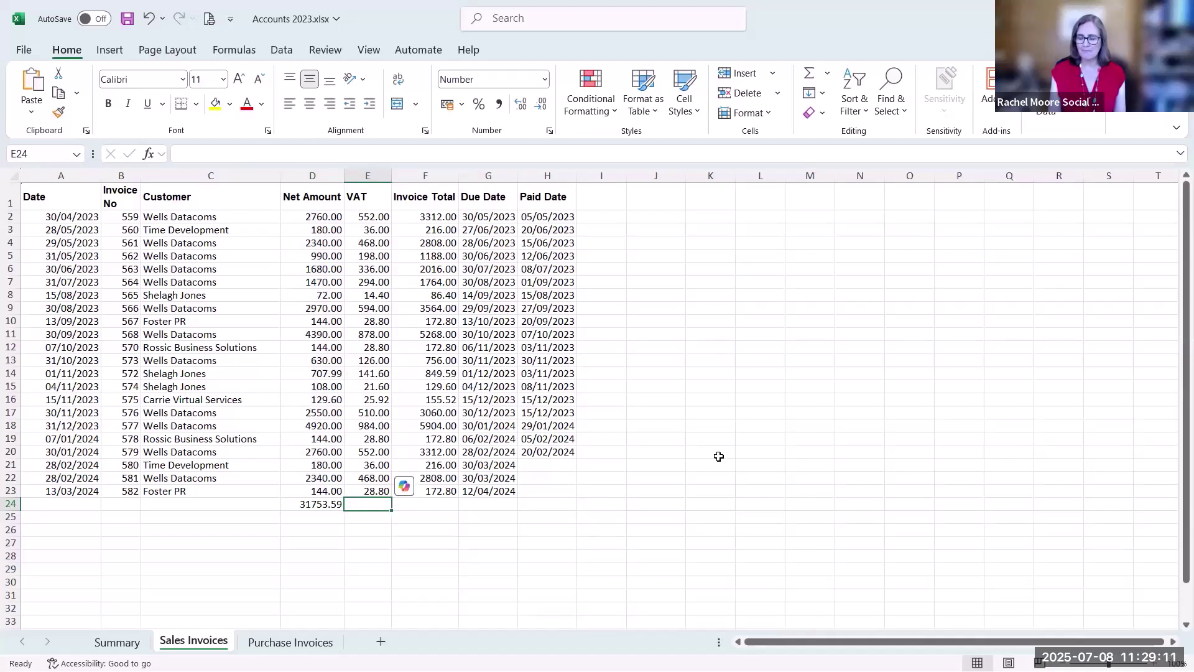
key(Left)
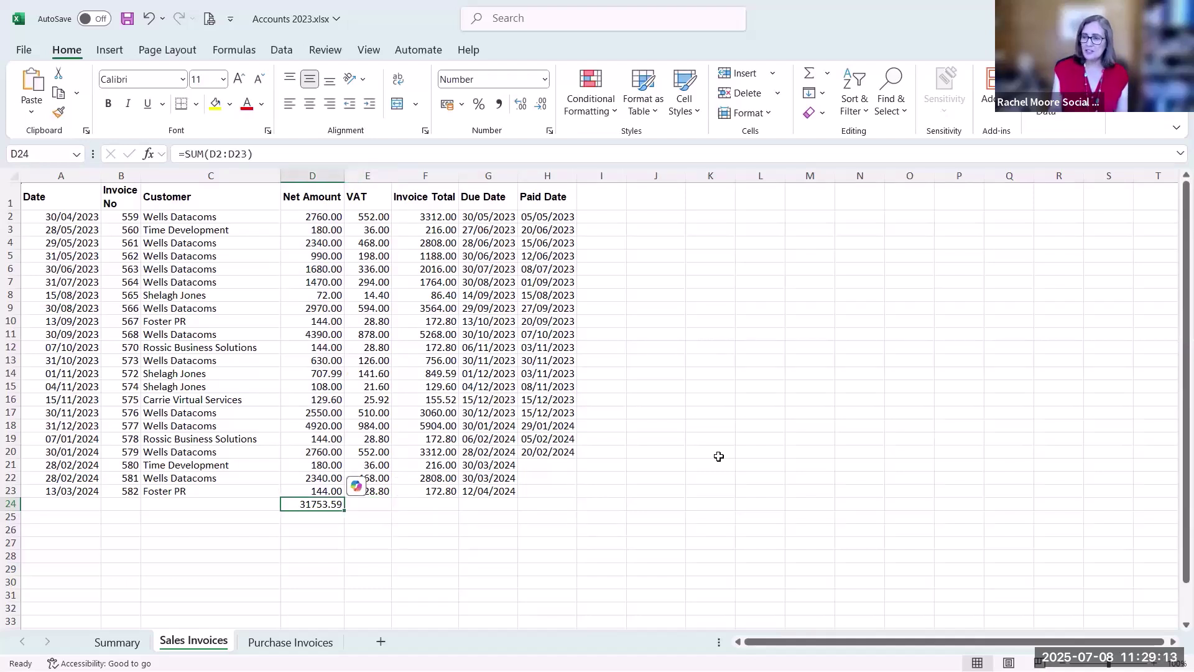
key(Delete)
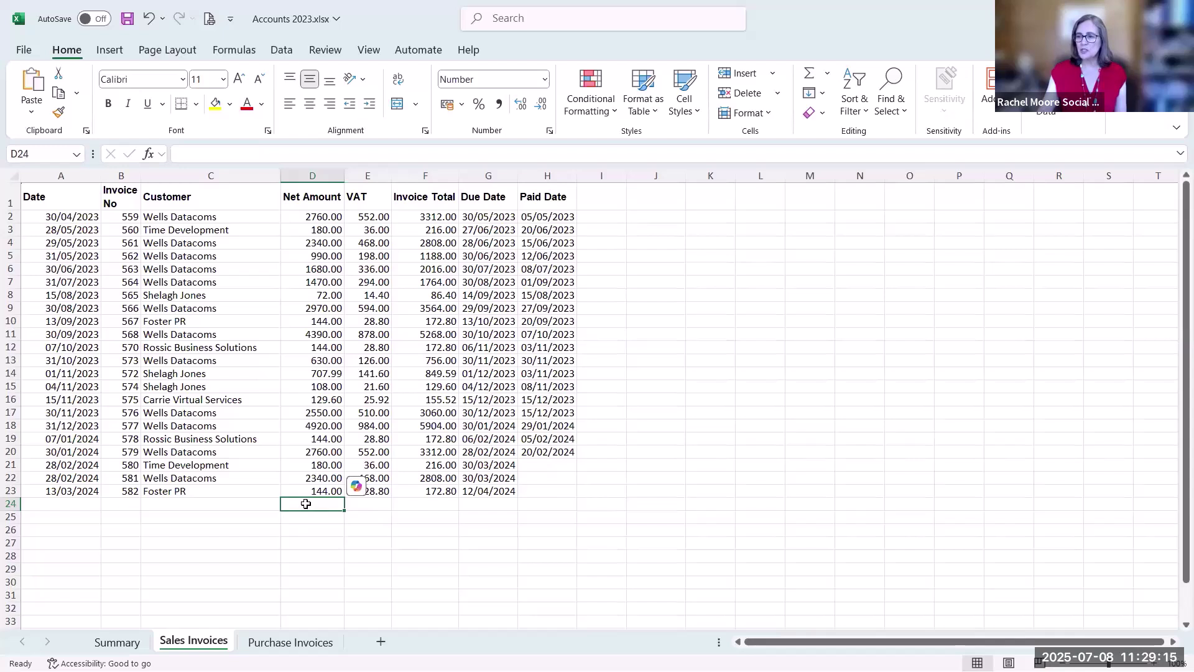
drag(312, 504, 448, 506)
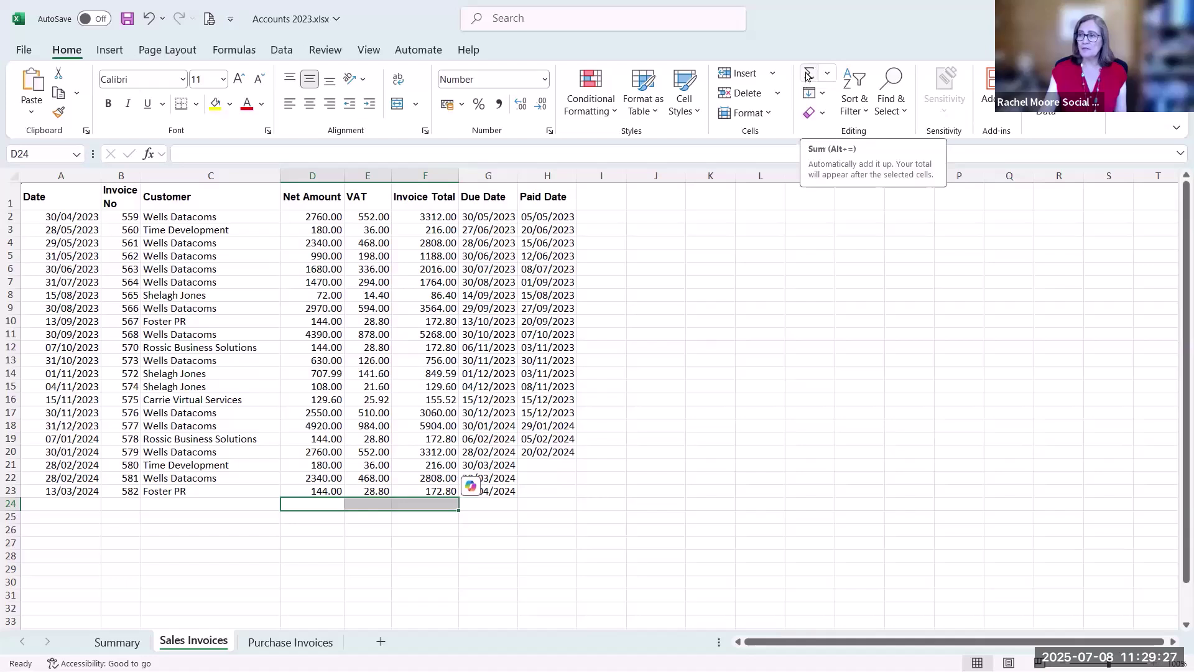
Add AutoSum totals beneath the invoice columns, then check row 95 on Purchase Invoices
click(808, 75)
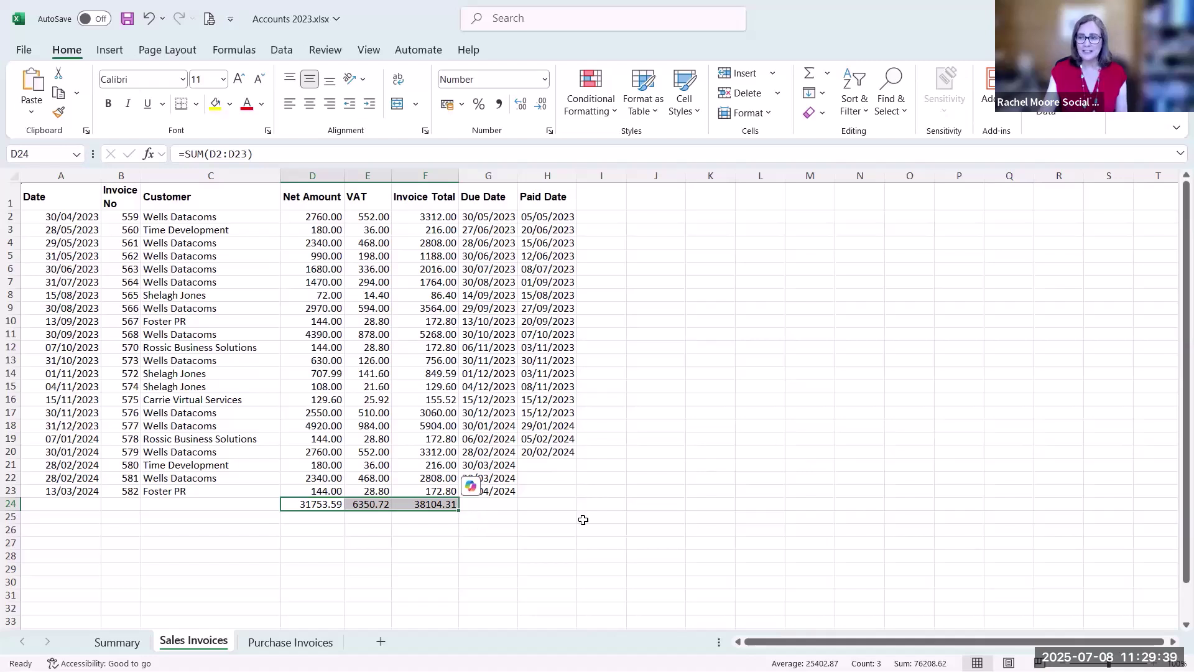
click(323, 503)
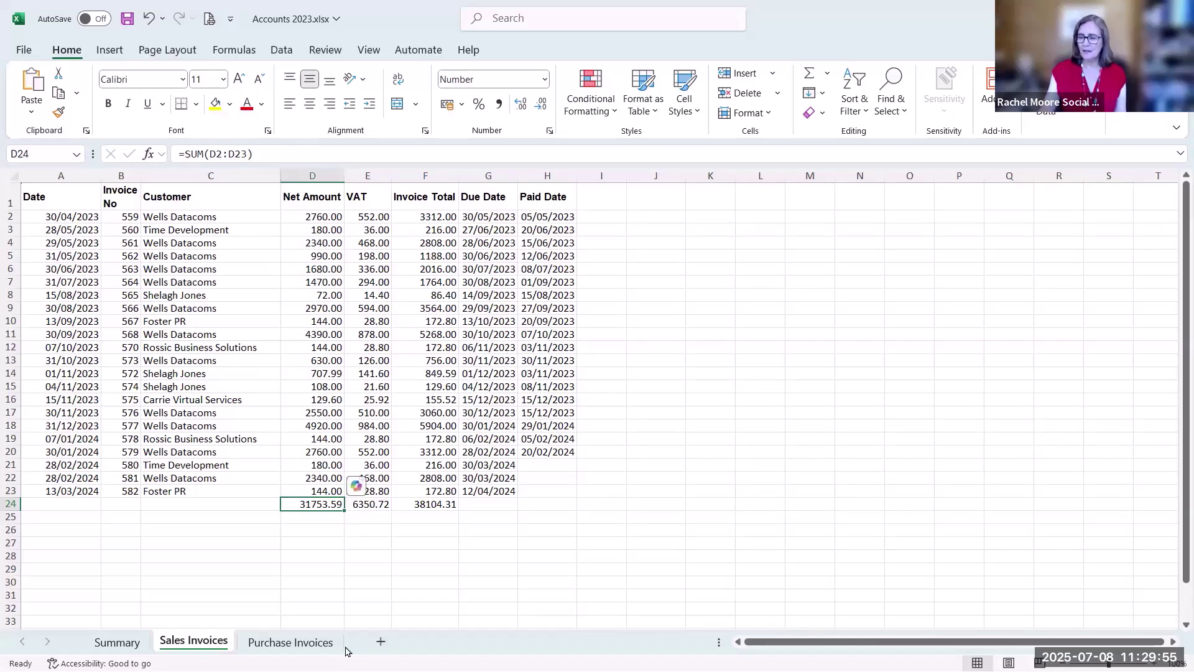
click(319, 640)
scroll(315, 566, down, 7)
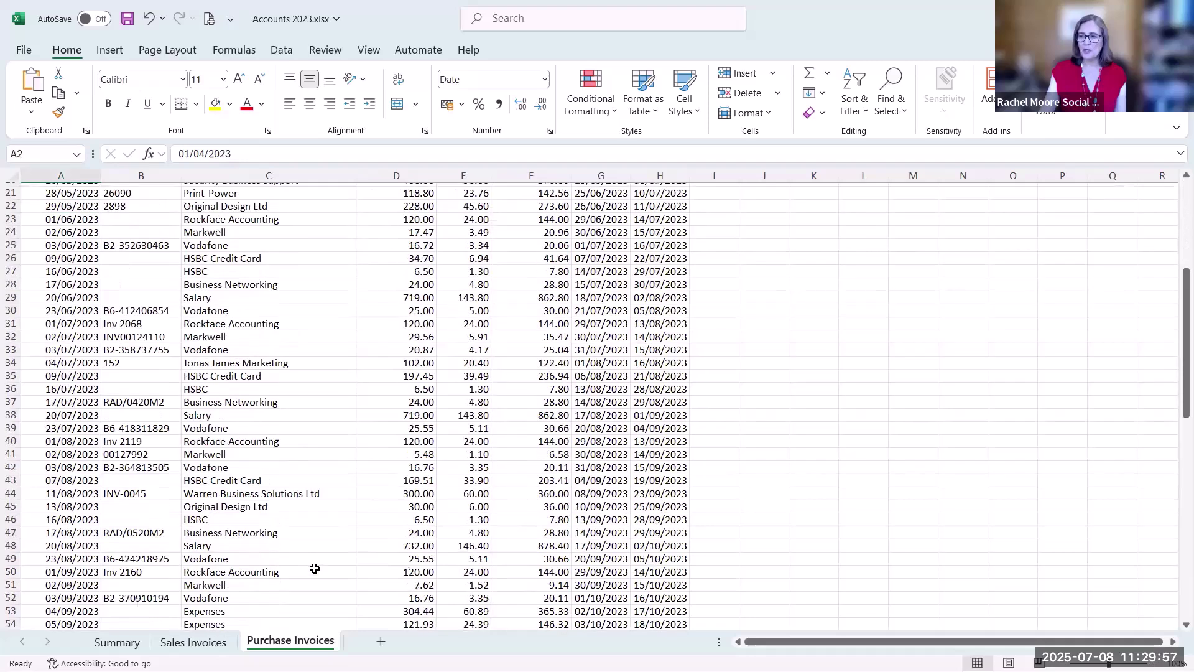
scroll(314, 569, down, 18)
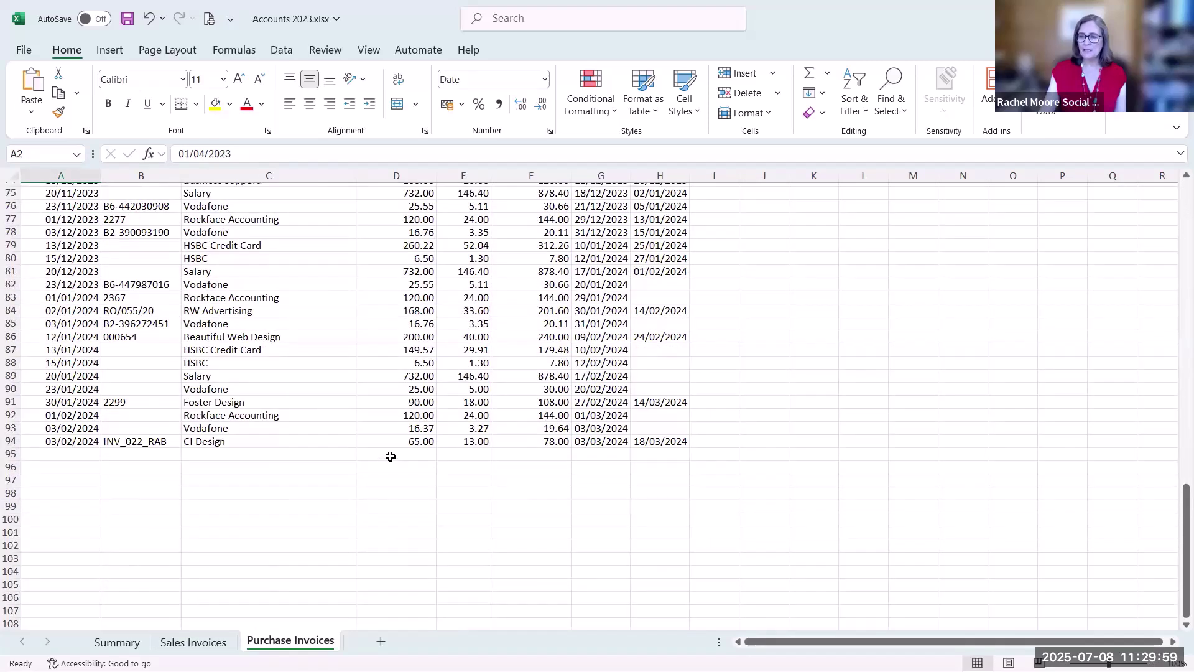
drag(391, 457, 553, 455)
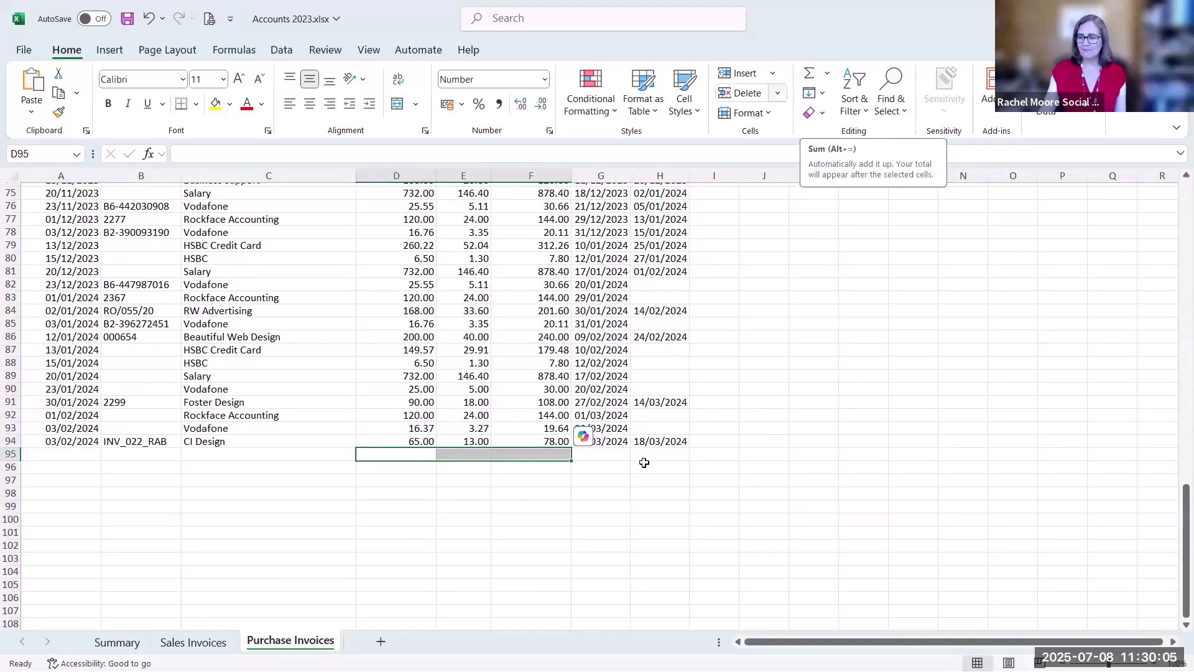
Clear the D24:F24 totals row on the Sales Invoices sheet
key(ctrl+Page_Up)
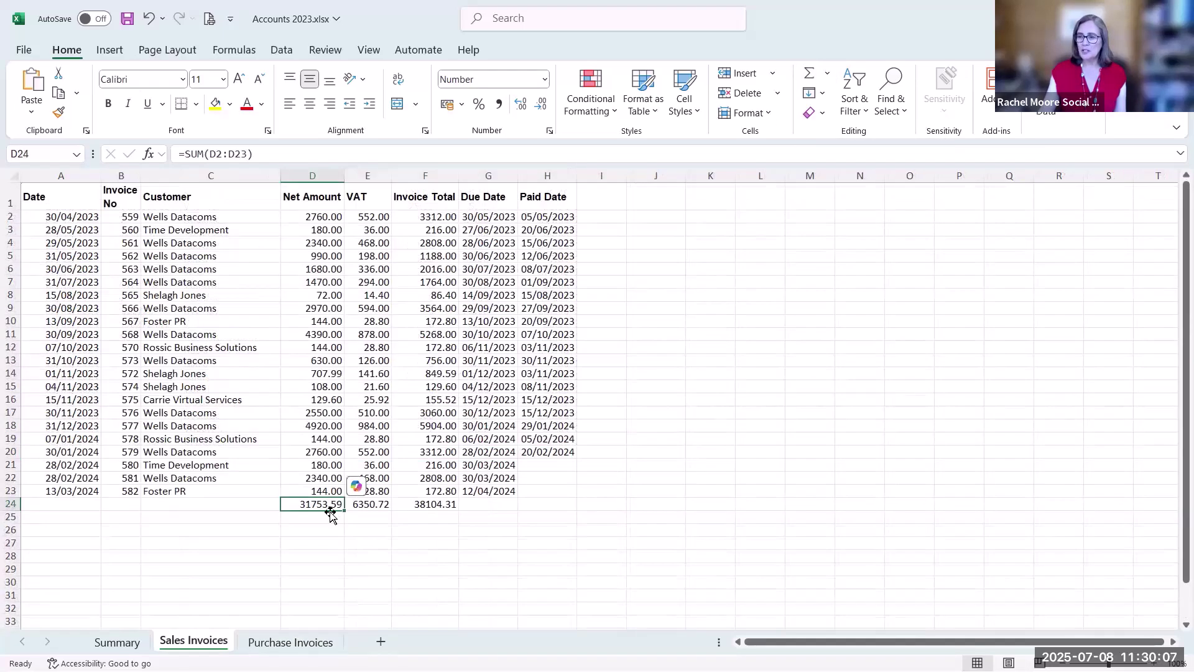
drag(320, 504, 435, 505)
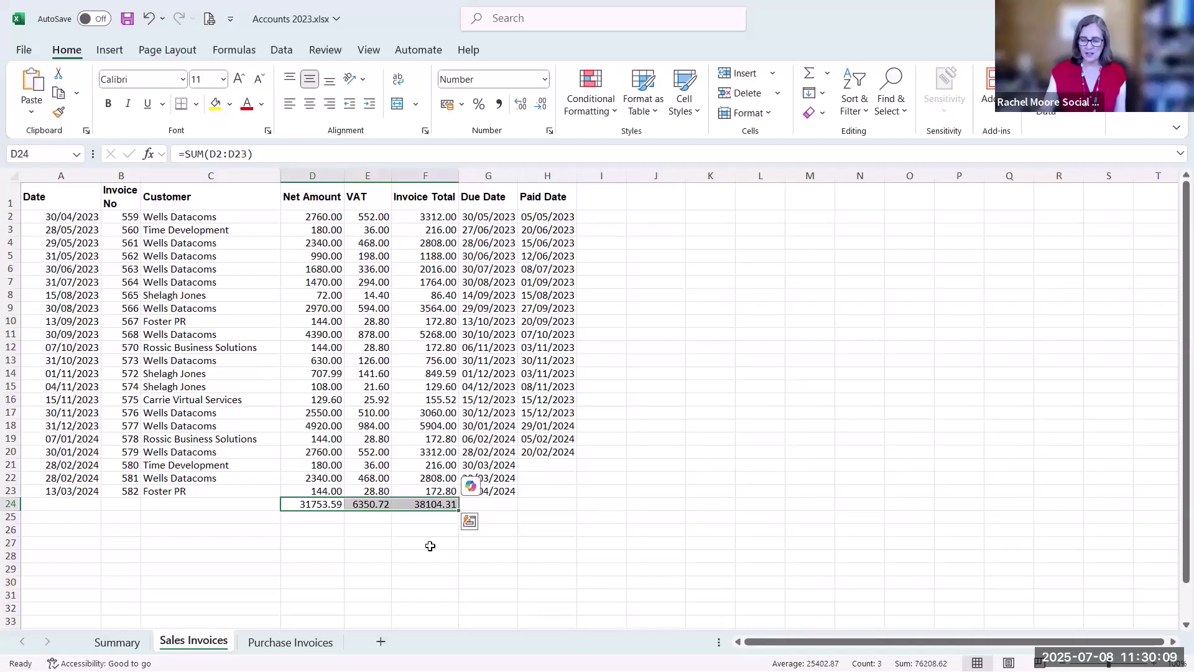
key(Delete)
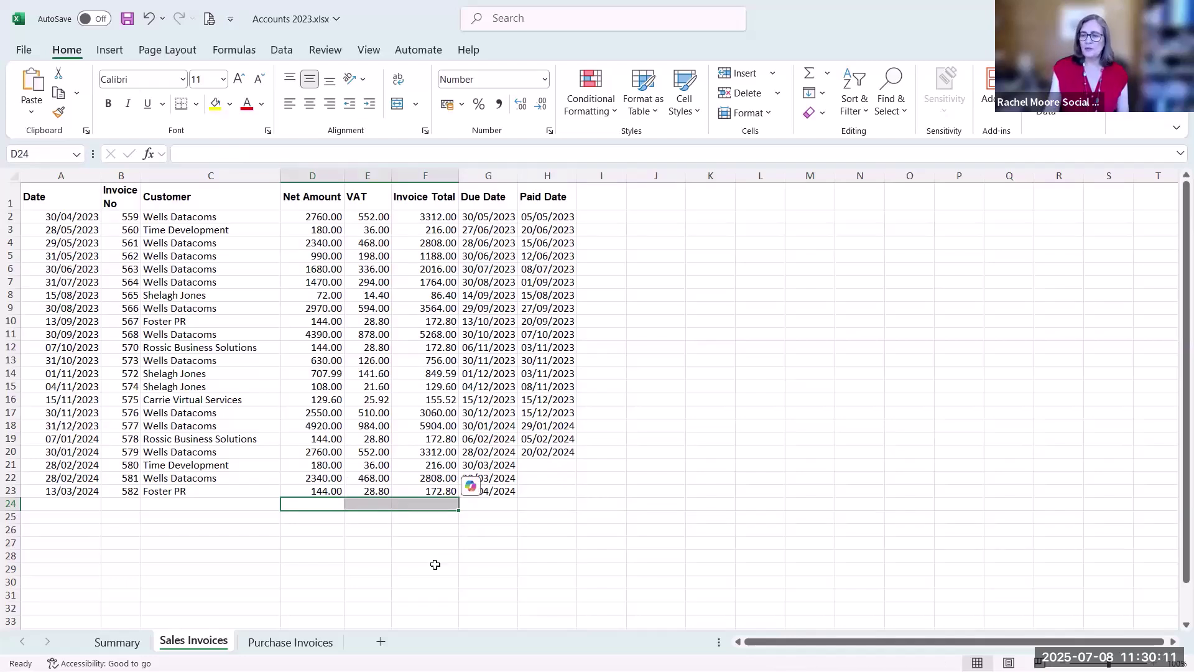
click(344, 560)
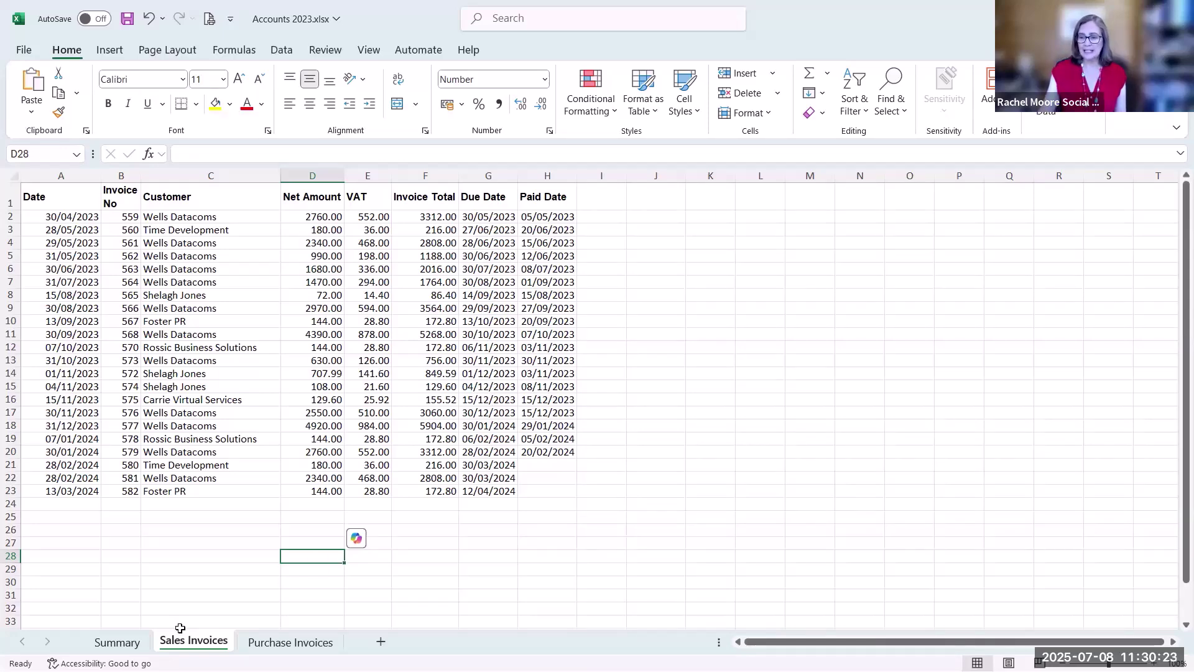
On Summary, set B2 to =SUM('Sales Invoices'!D2:D23) for net sales 31753.59
click(117, 641)
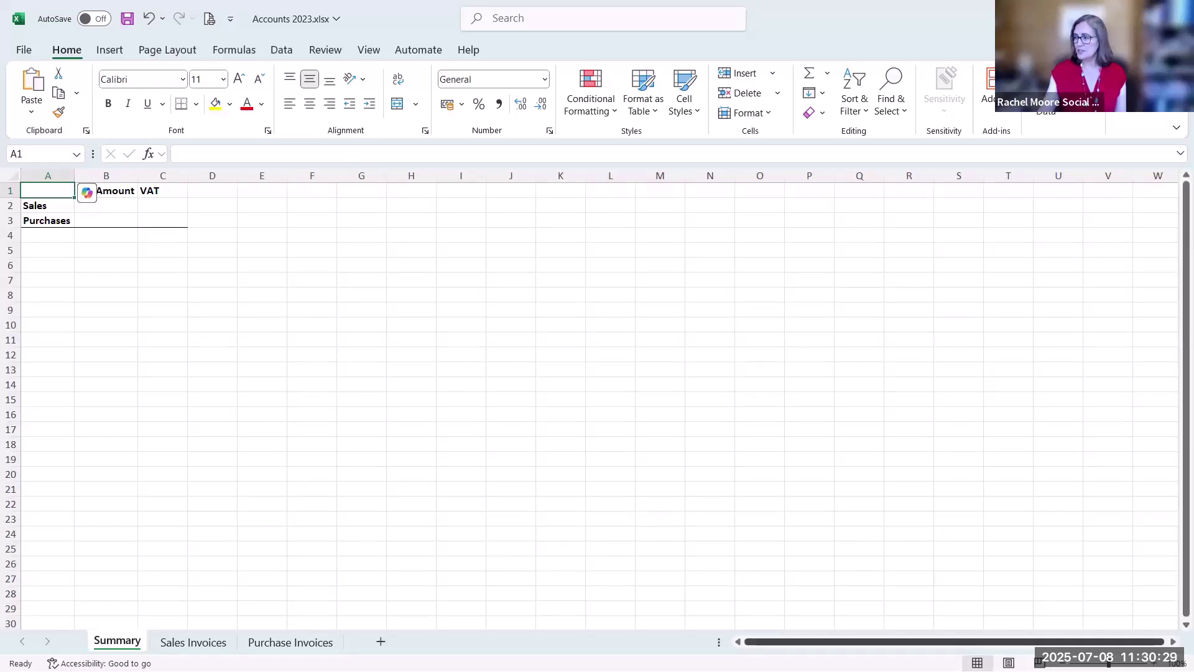
scroll(1050, 600, up, 4)
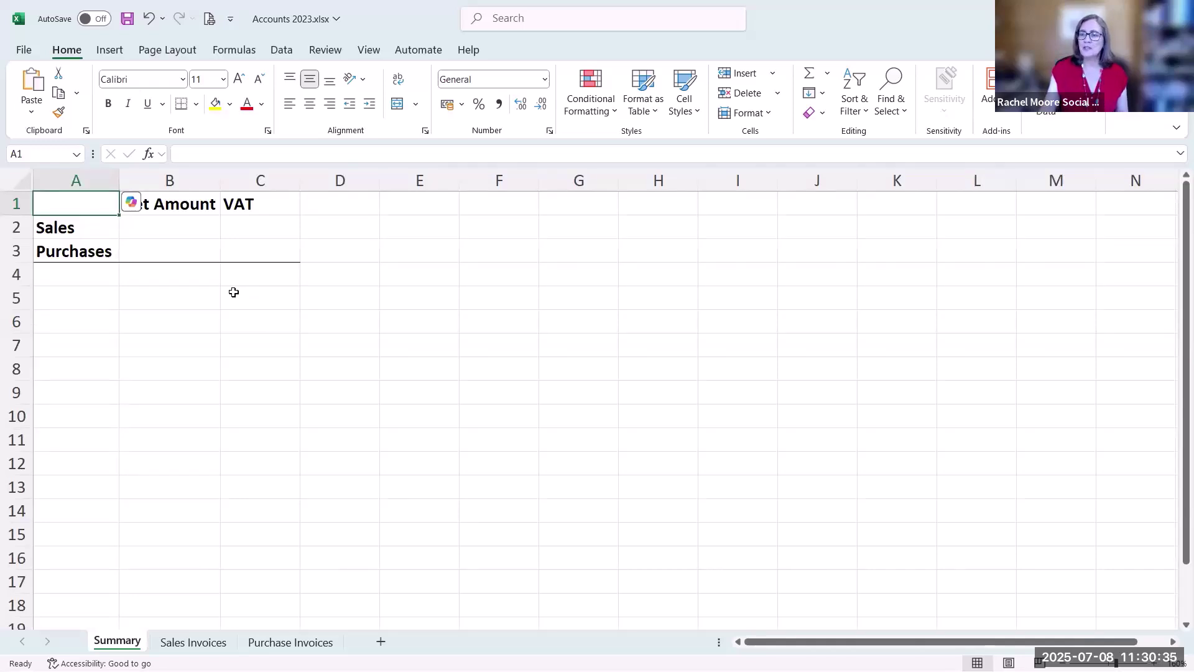
click(168, 229)
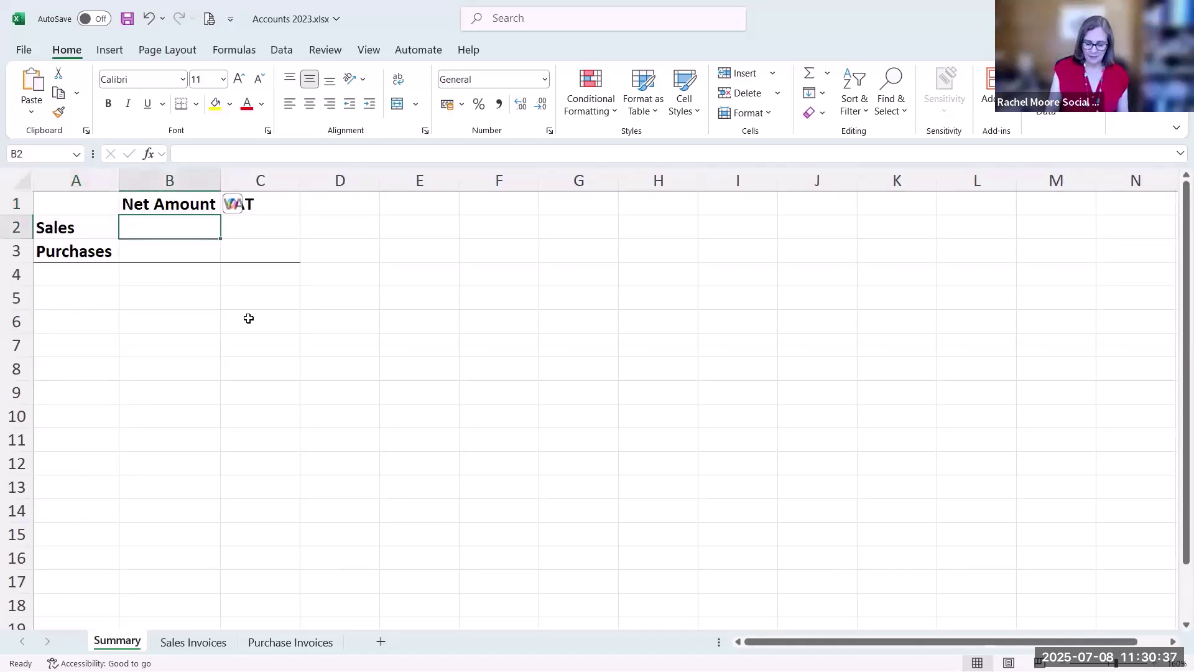
text(=sum()
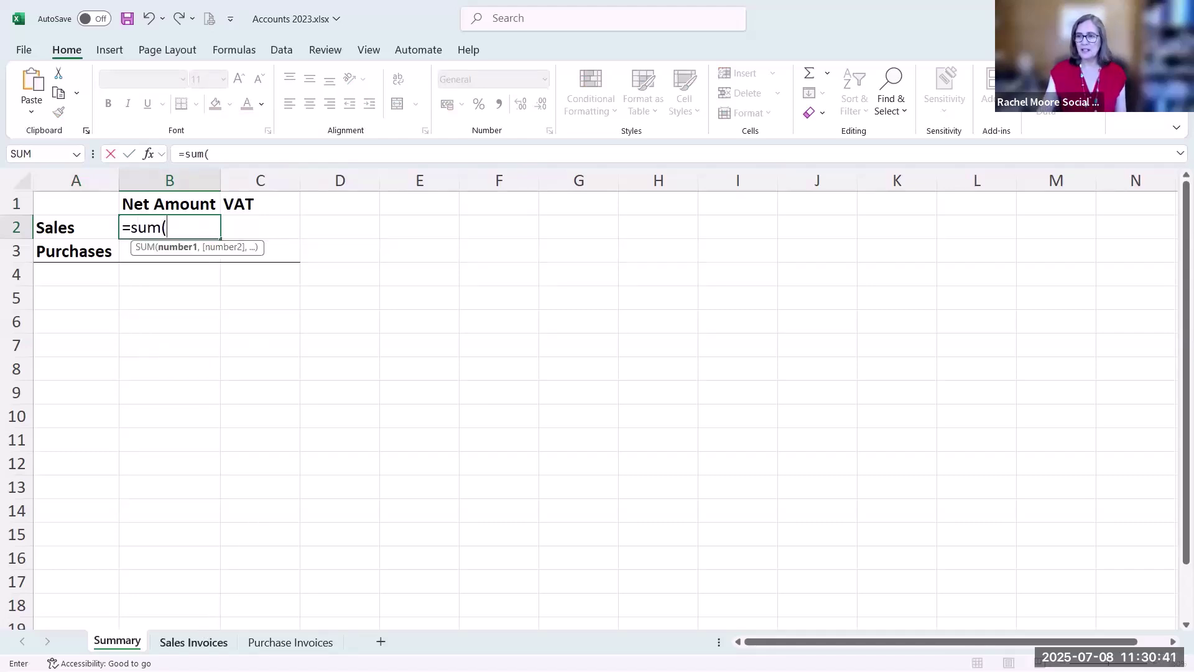
click(193, 642)
drag(300, 219, 300, 491)
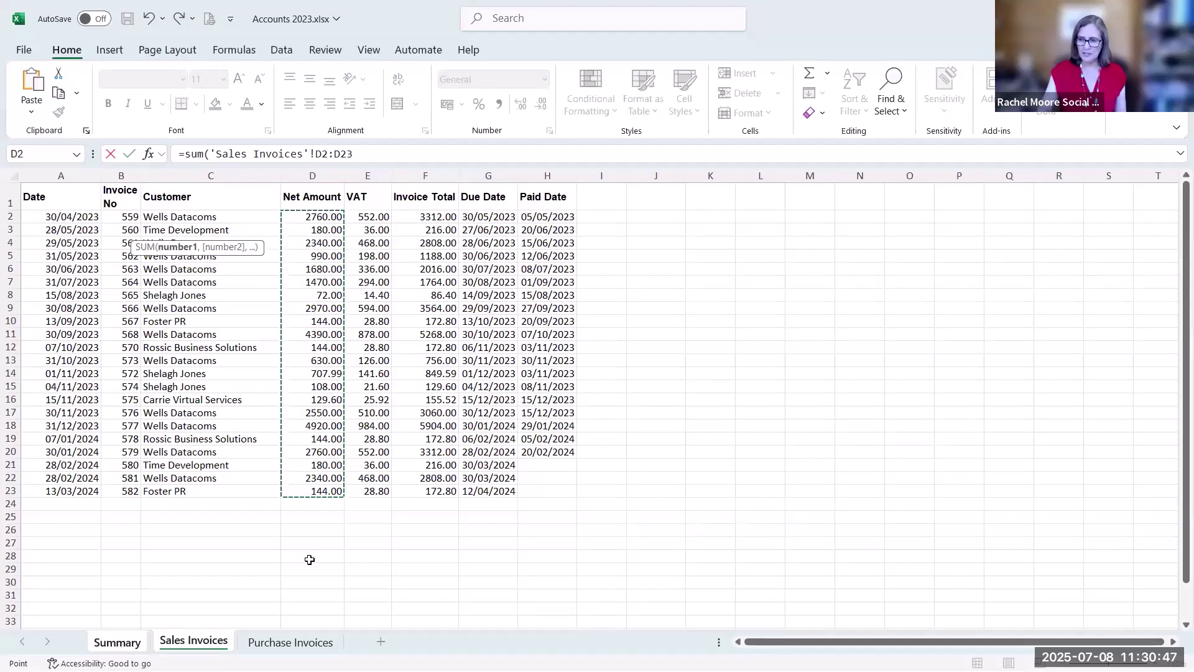
key(Return)
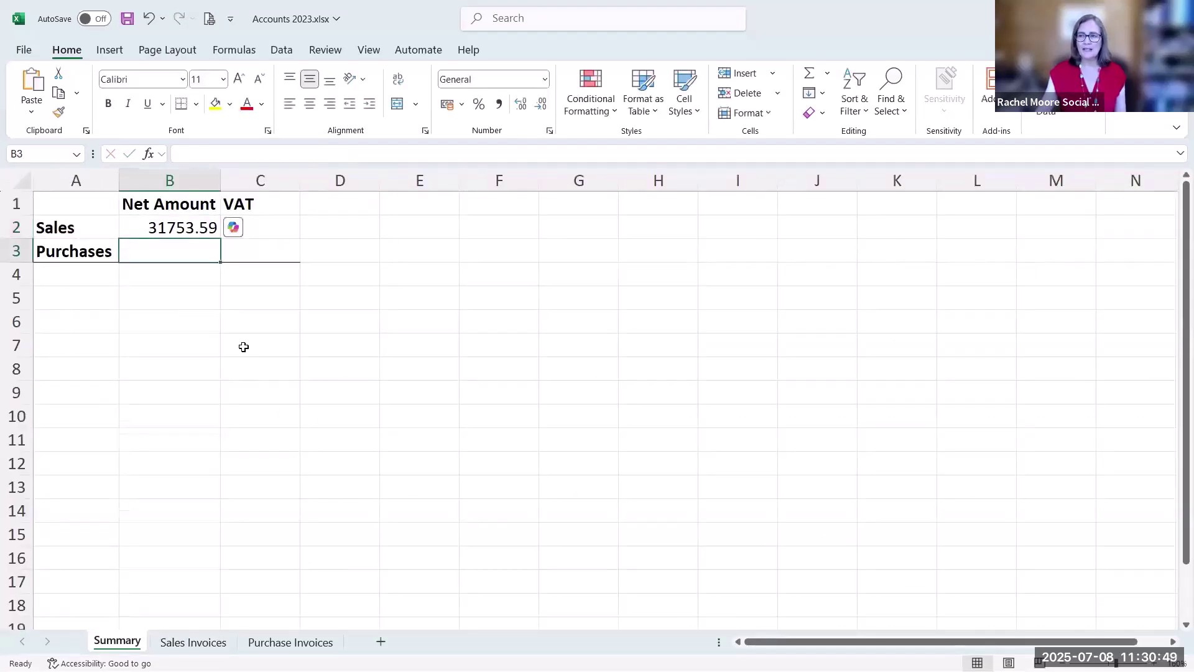
Set C2 to =SUM('Sales Invoices'!E2:E23) for sales VAT 6350.72
click(284, 226)
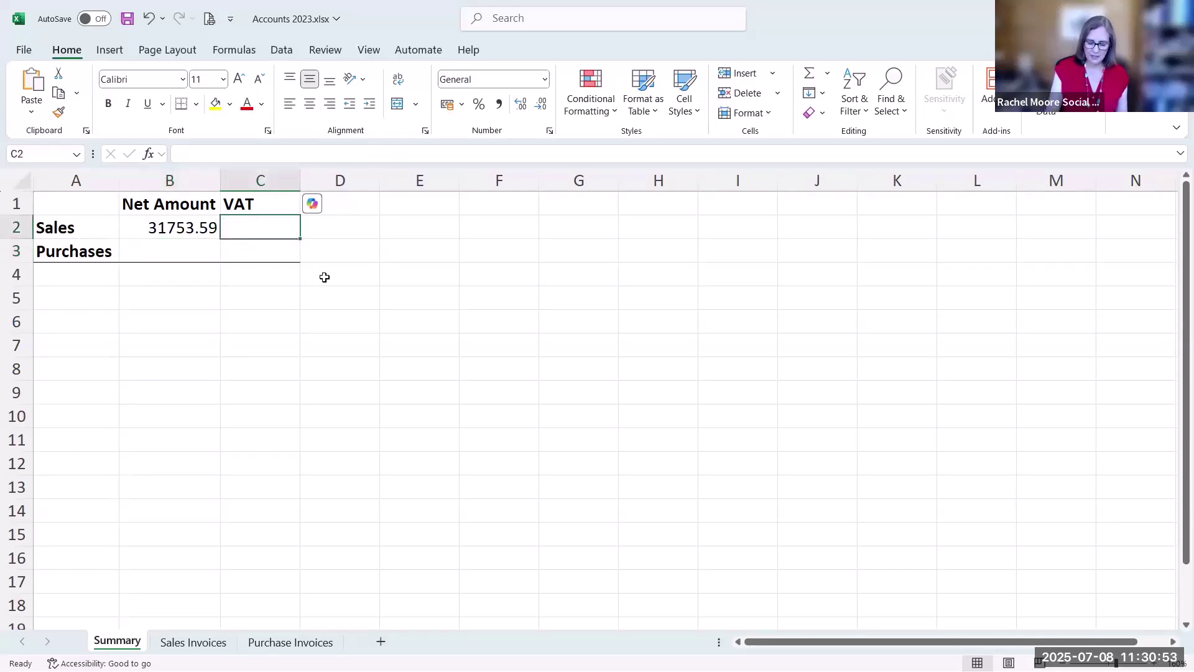
text(=sum()
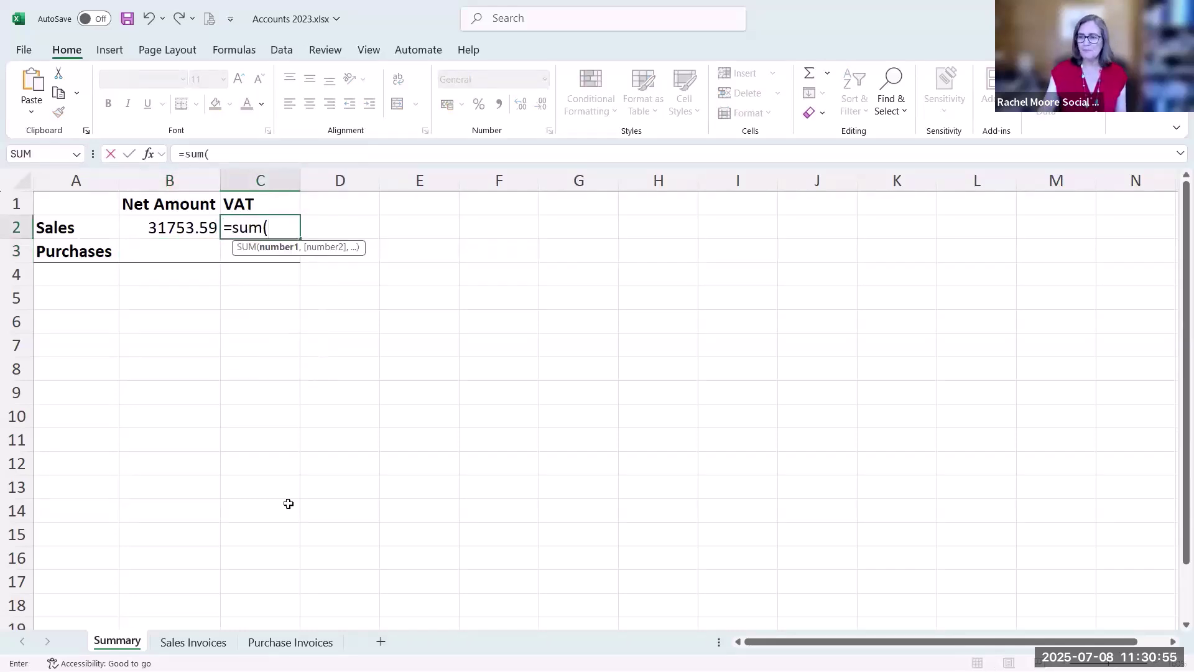
click(194, 642)
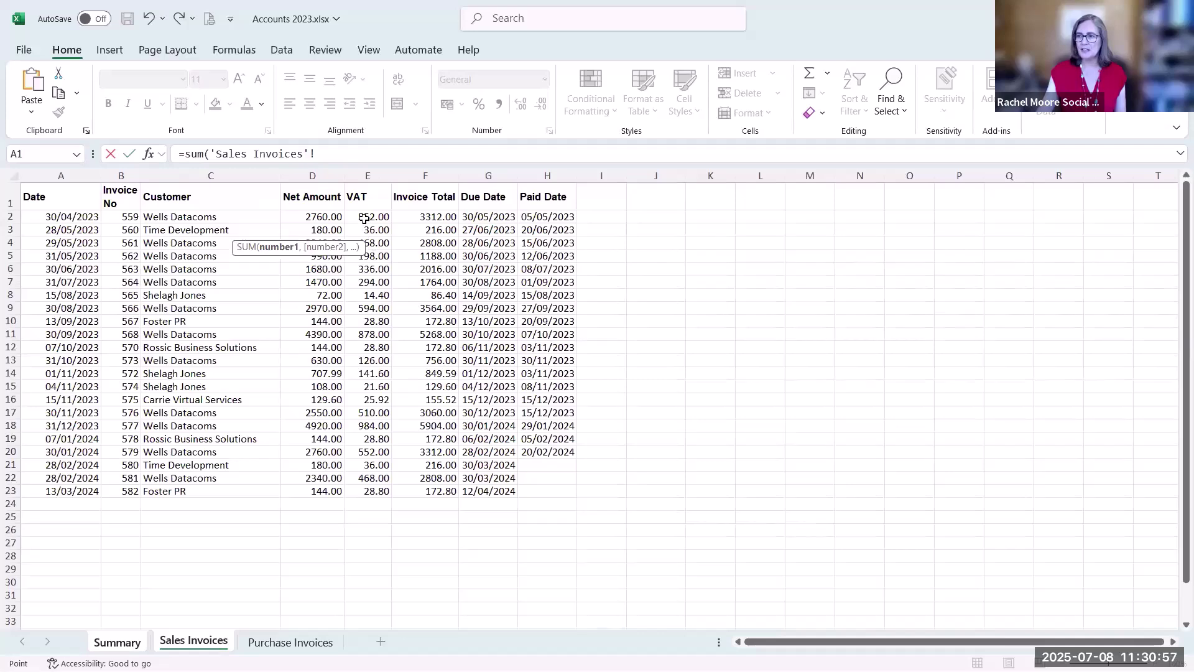
drag(364, 218, 367, 492)
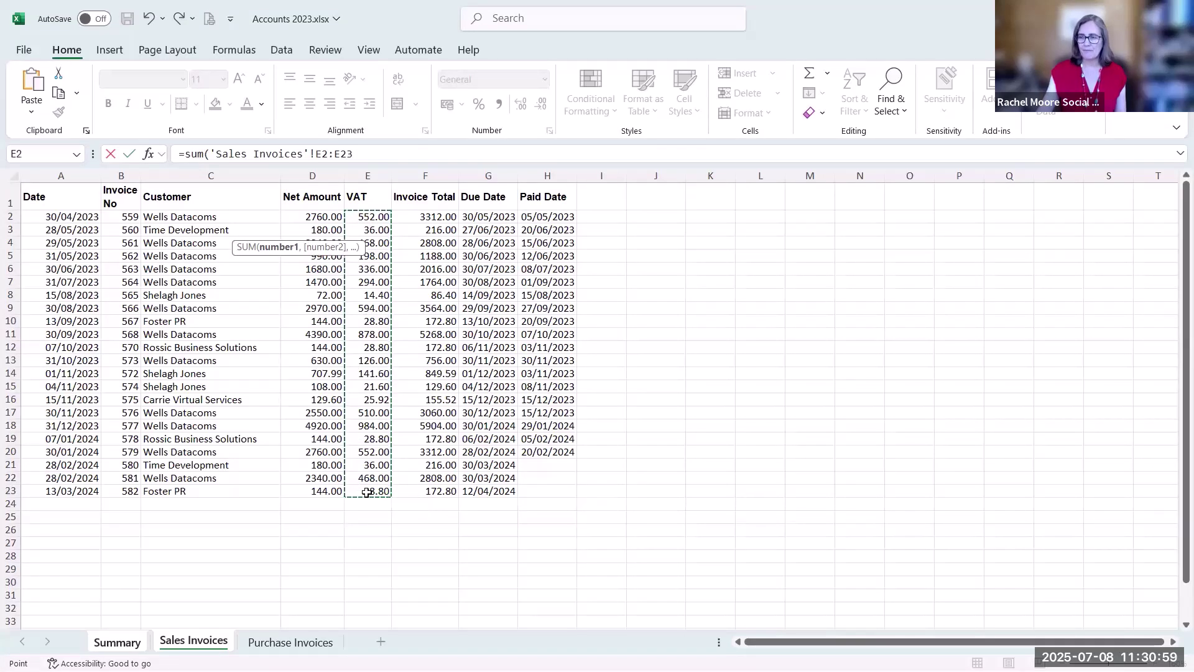
key(Return)
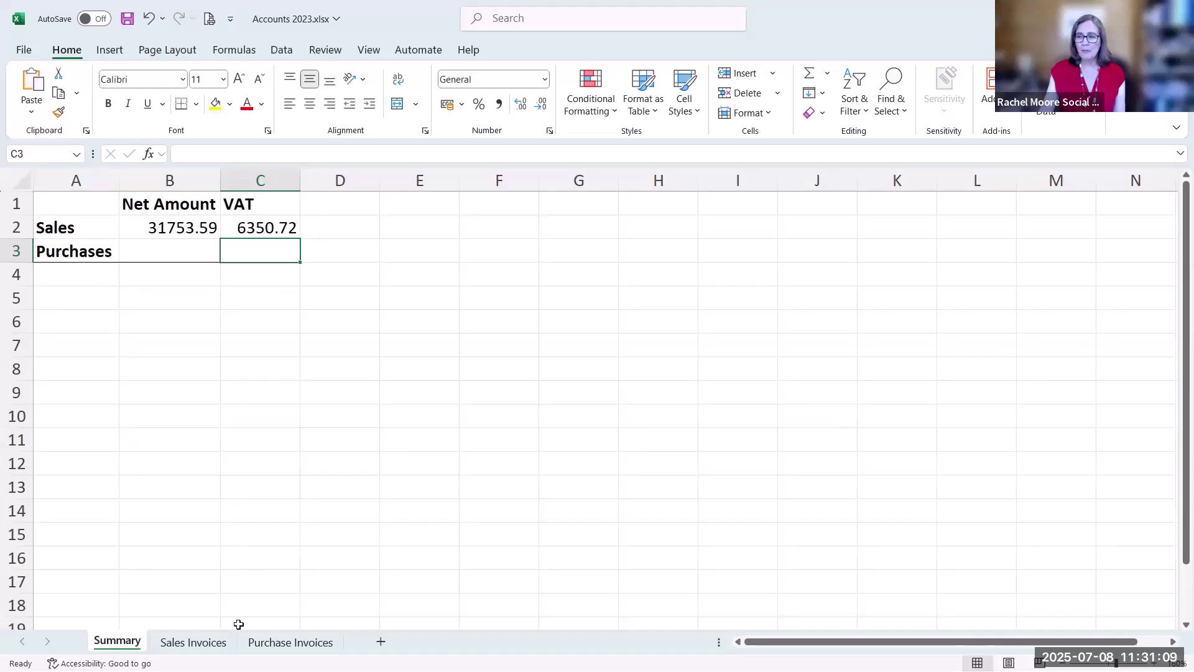
click(206, 643)
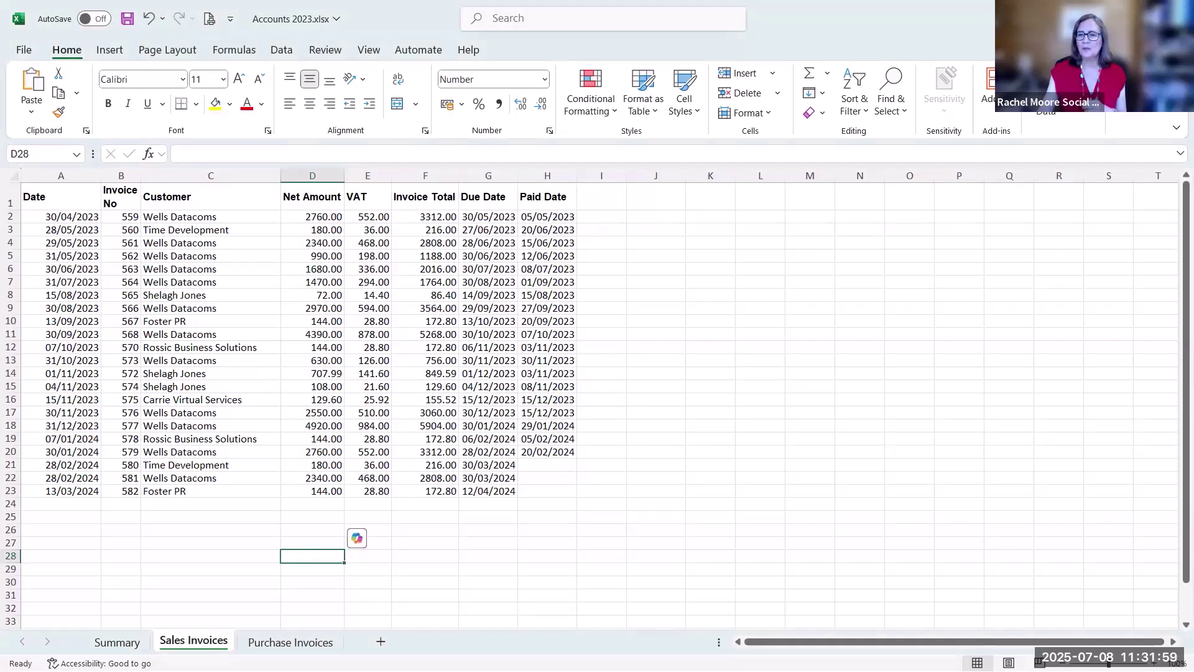
Switch to the open Staff list.xlsx workbook with Alt+Tab
key(alt+Tab)
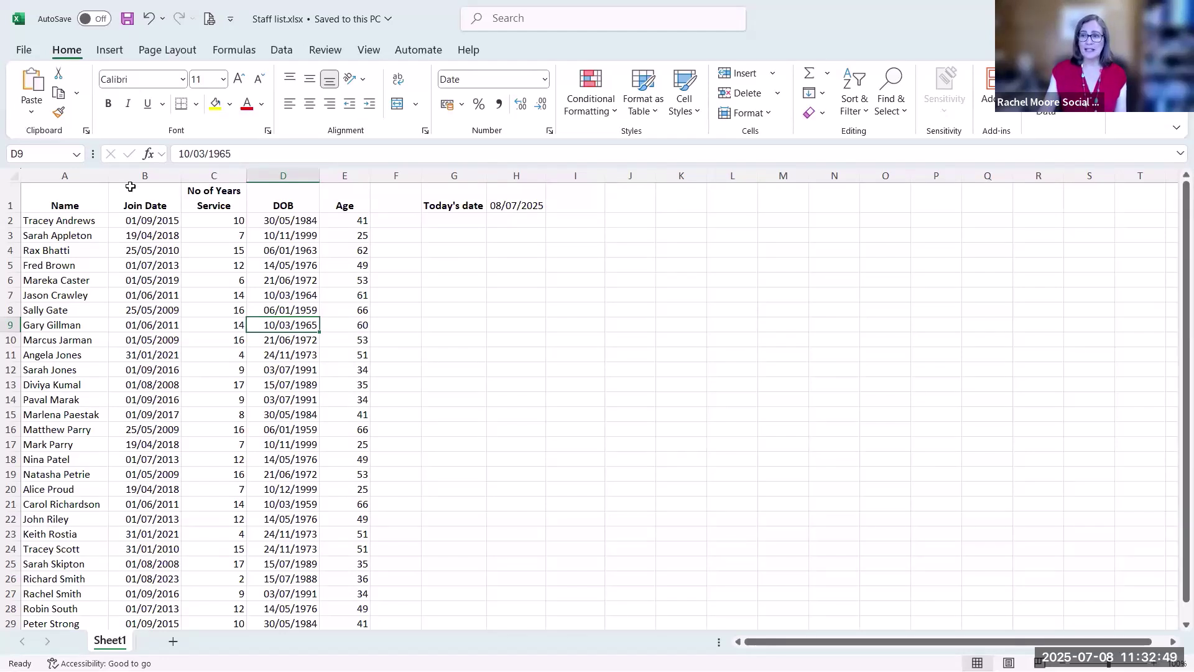
Insert two columns after Name, headed First Name and Last Name
mouse_move(134, 175)
mouse_down()
mouse_move(229, 178)
mouse_move(196, 176)
mouse_up()
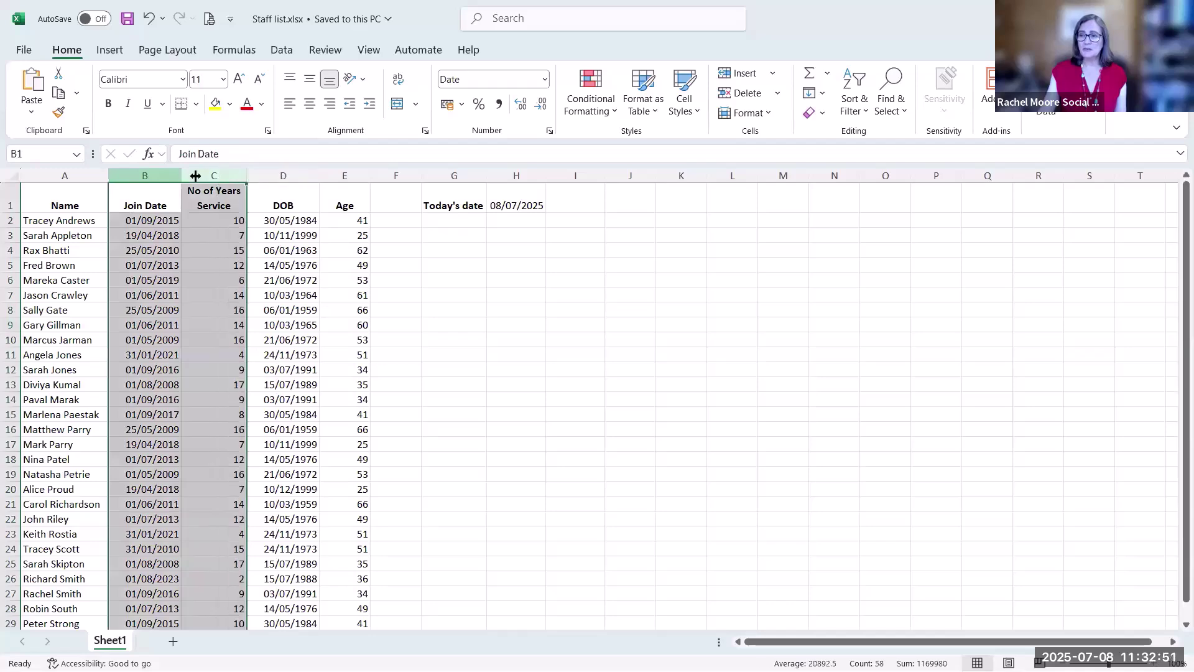
right_click(144, 176)
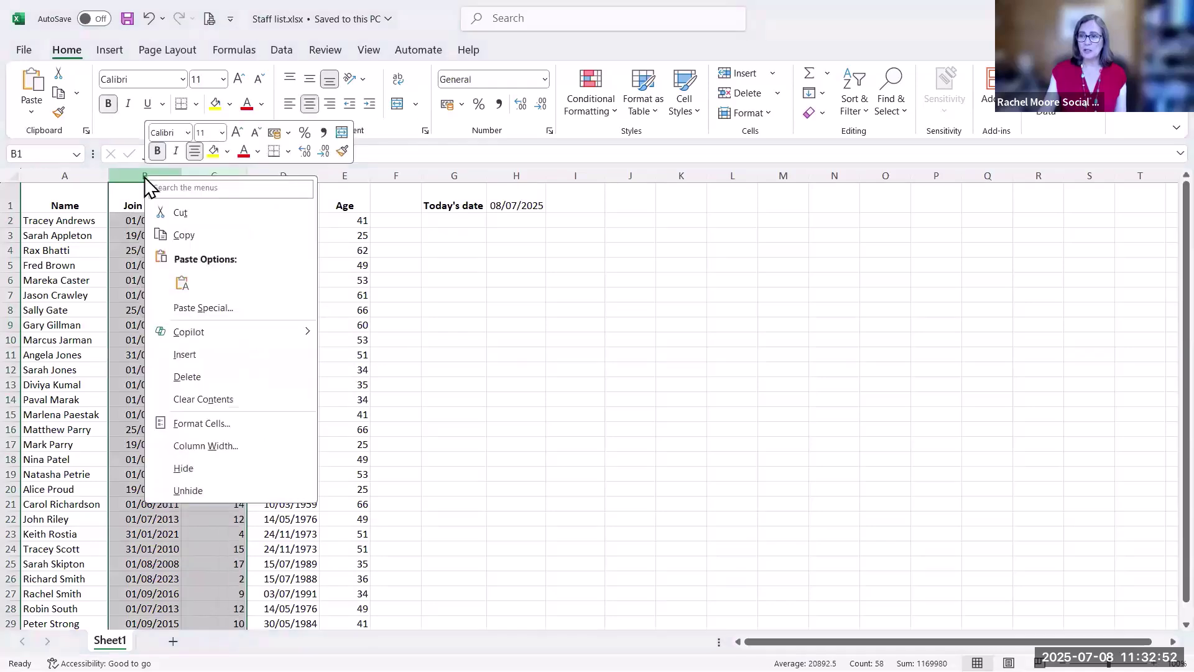
click(185, 354)
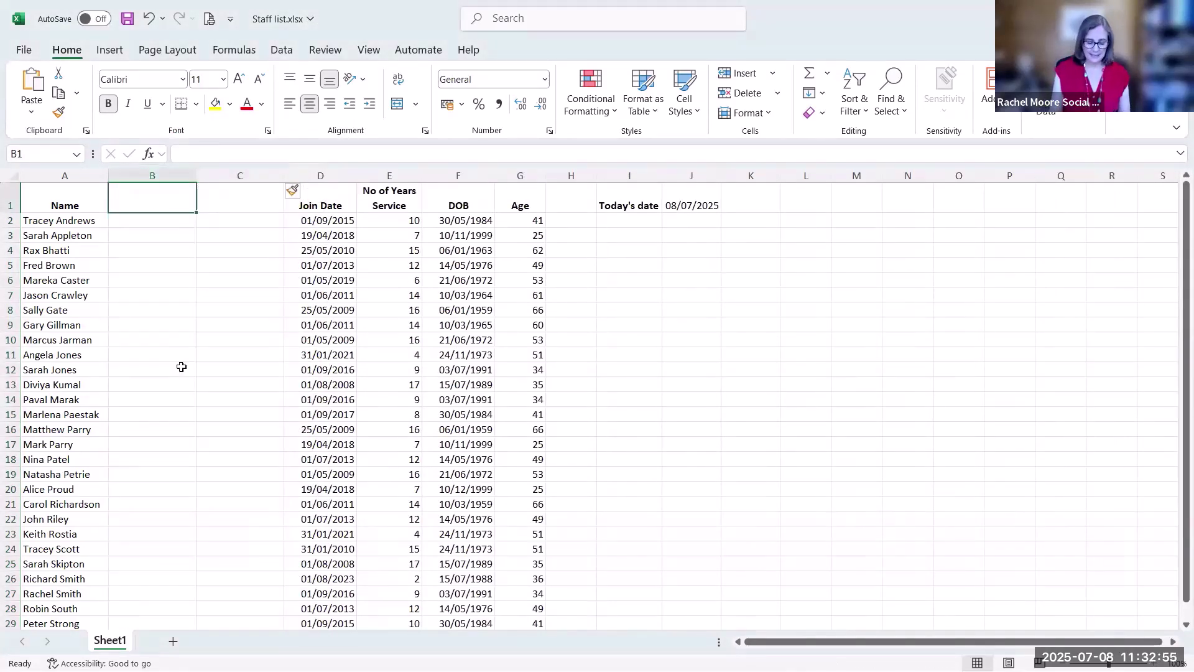
text(First Name)
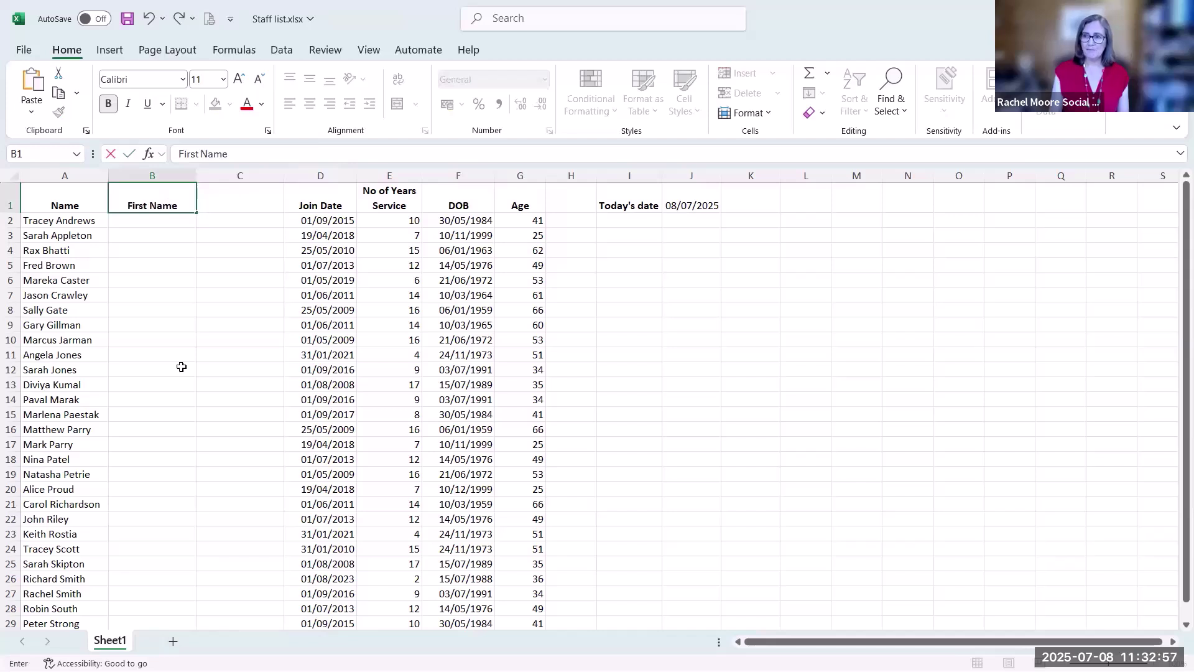
key(Tab)
text(Last Name)
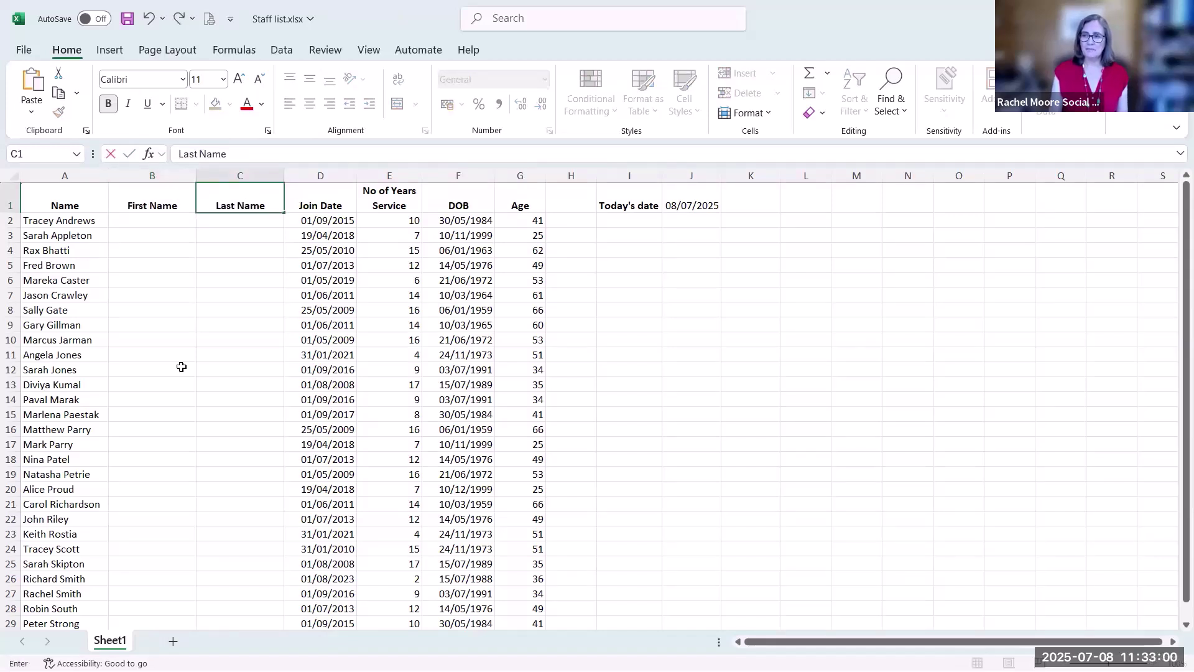
key(Return)
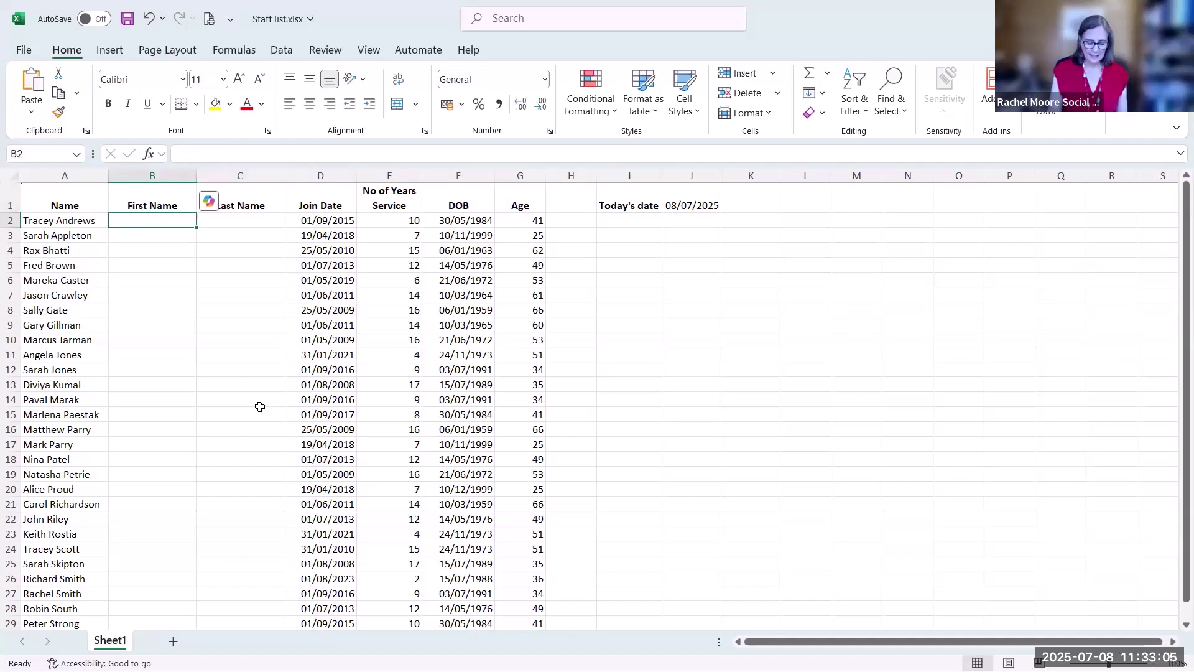
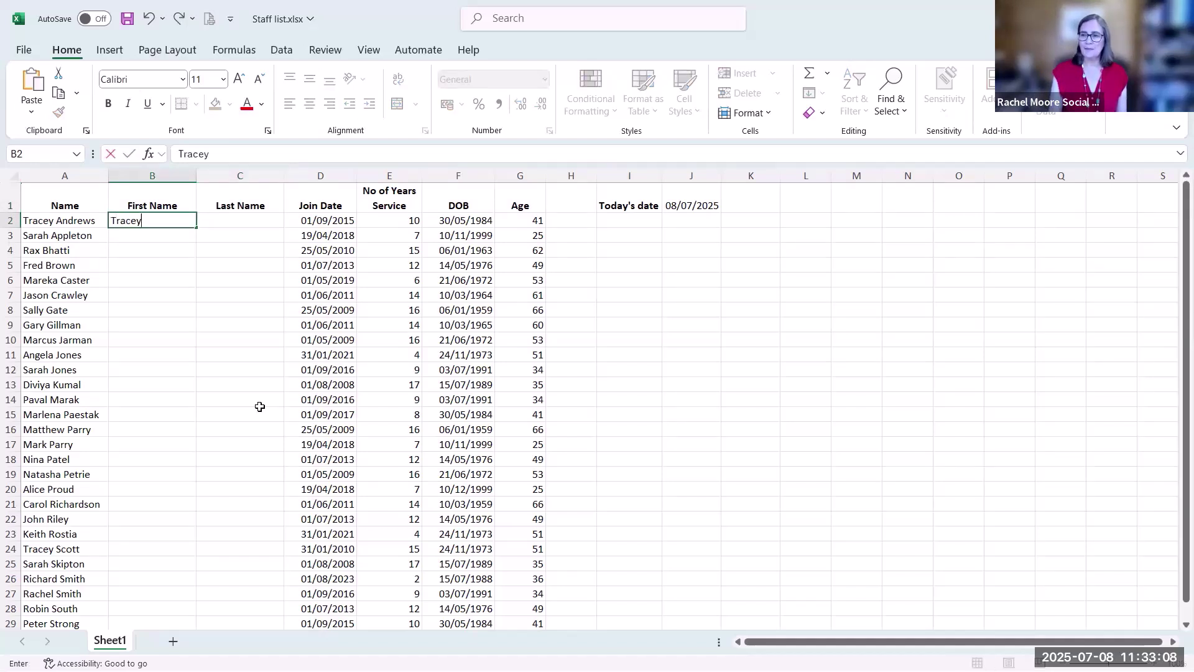
Enter Tracey and Sarah as example first names and accept the Flash Fill suggestion
key(Return)
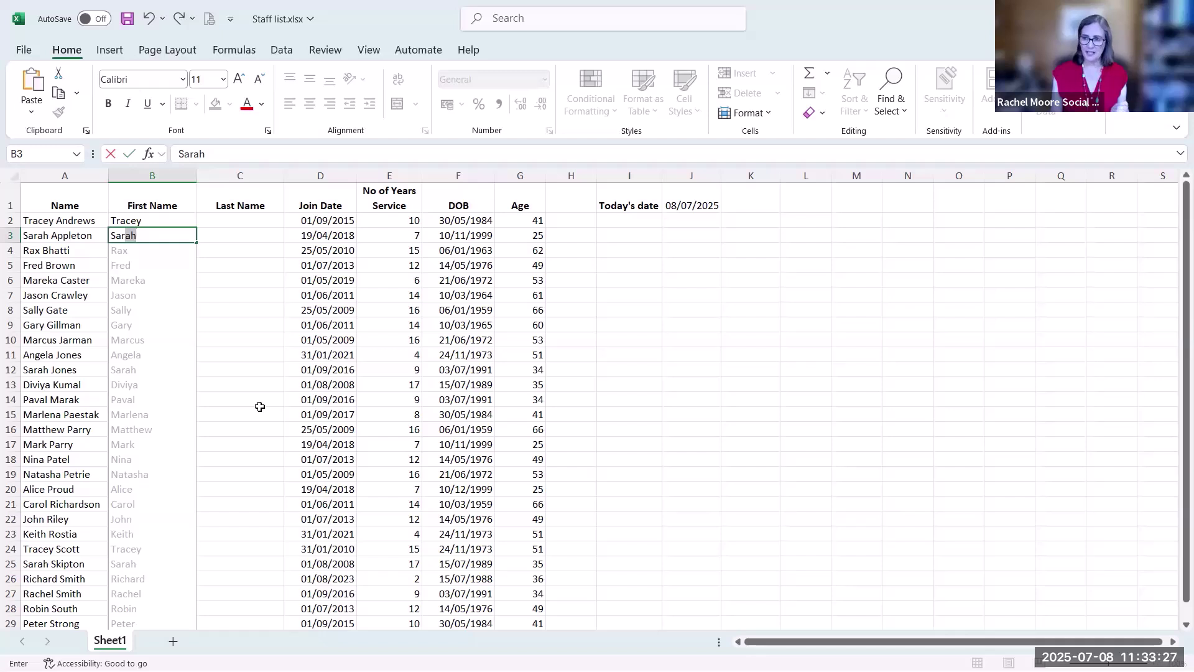
key(Return)
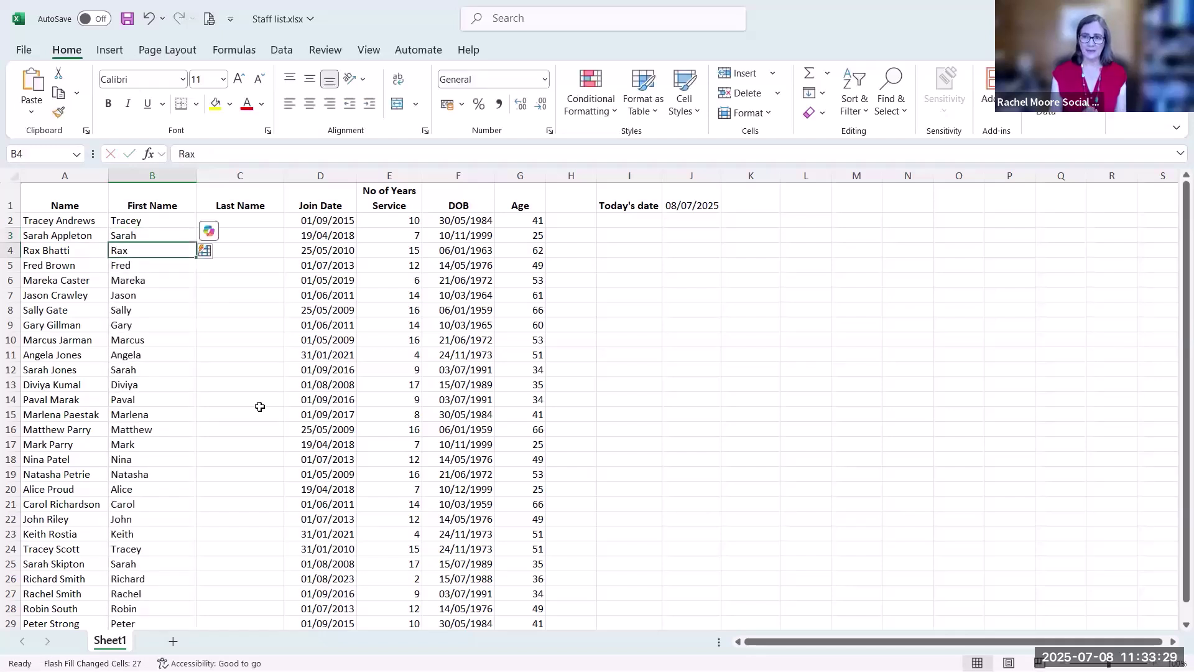
click(250, 220)
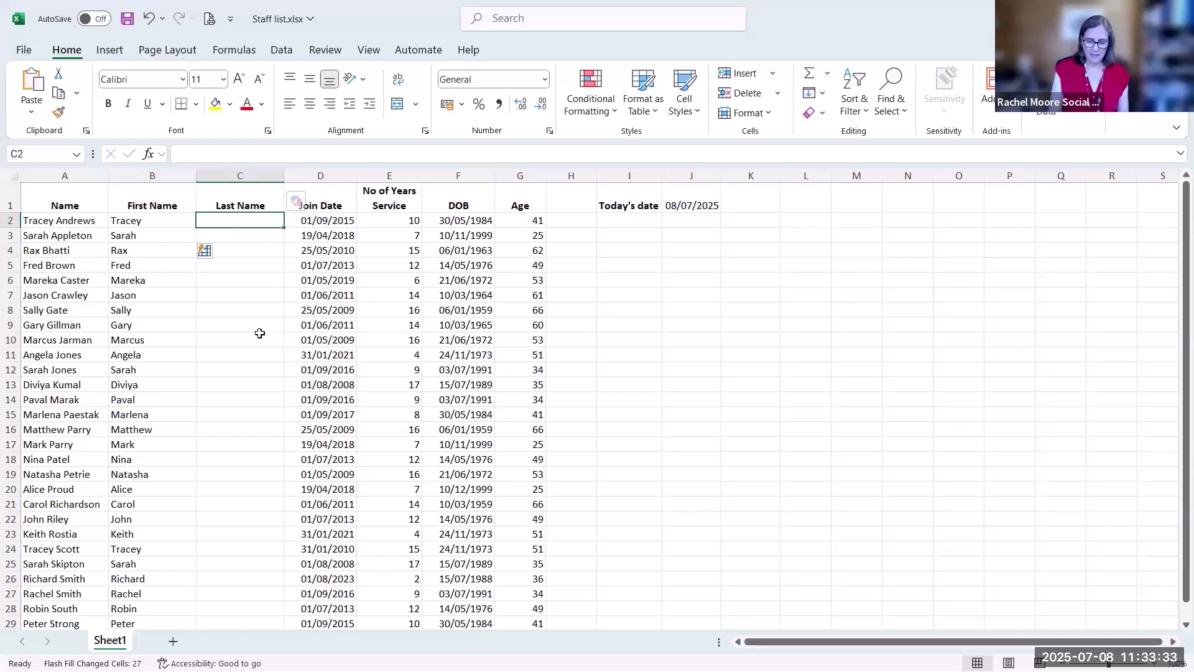
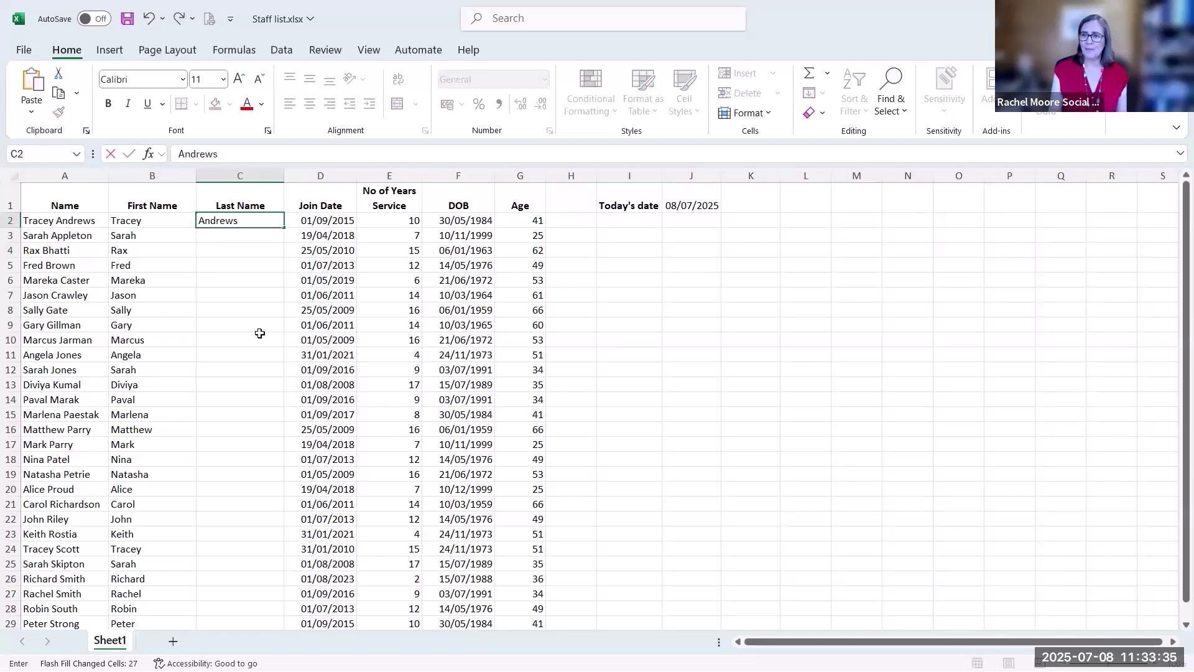
Type Andrews and Appleton as example surnames, accept the suggestion, then undo it
key(Return)
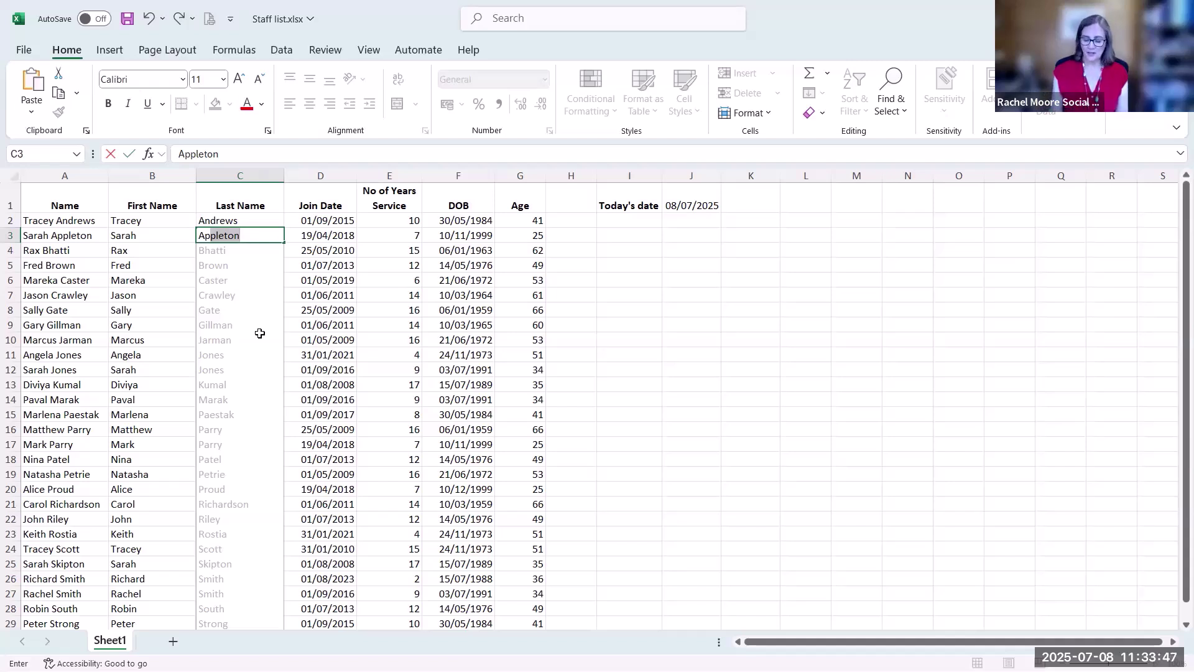
key(Return)
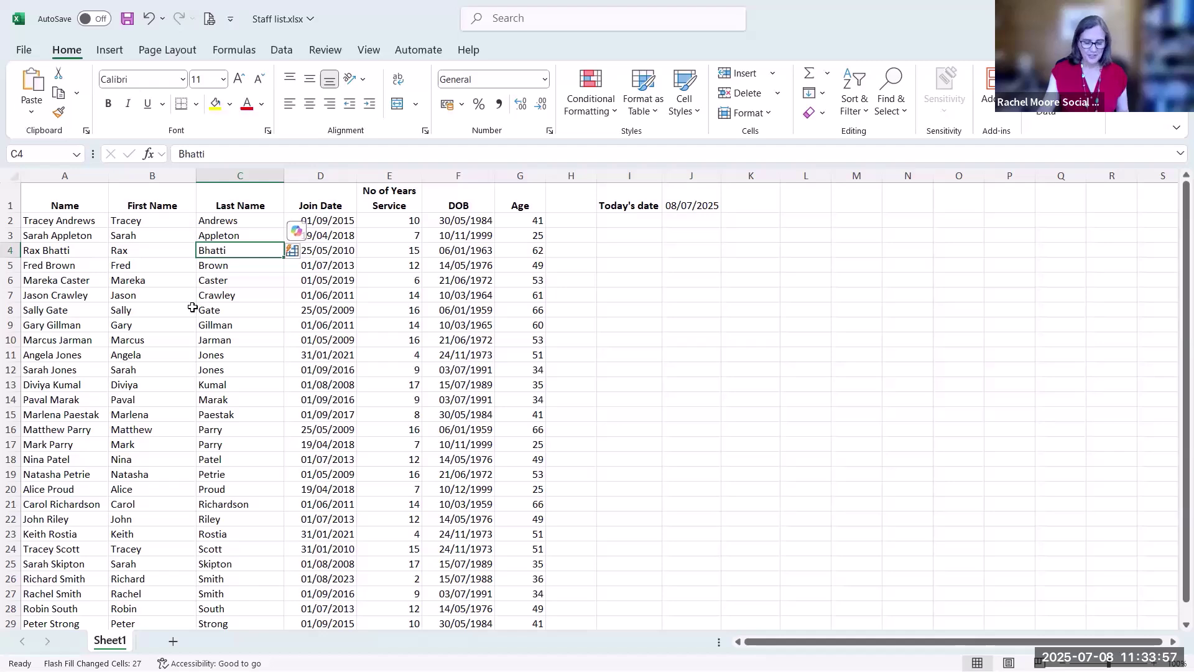
key(ctrl+z)
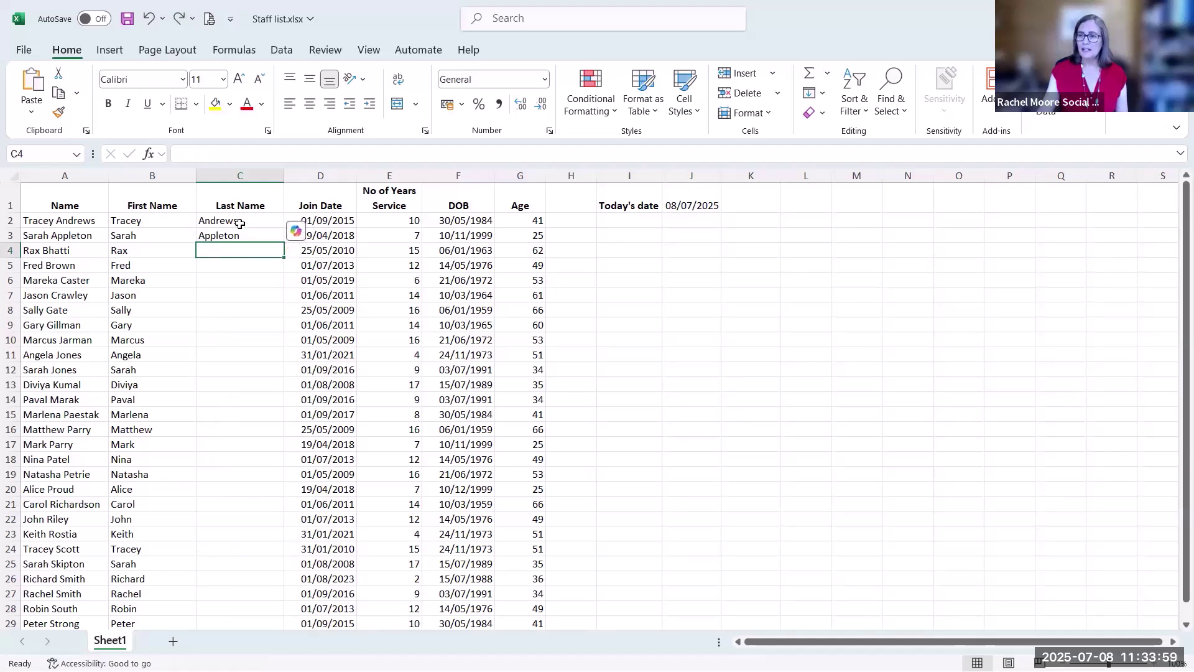
Fill the Last Name column with surnames using Home > Fill > Flash Fill
drag(239, 220, 234, 589)
scroll(234, 572, up, 1)
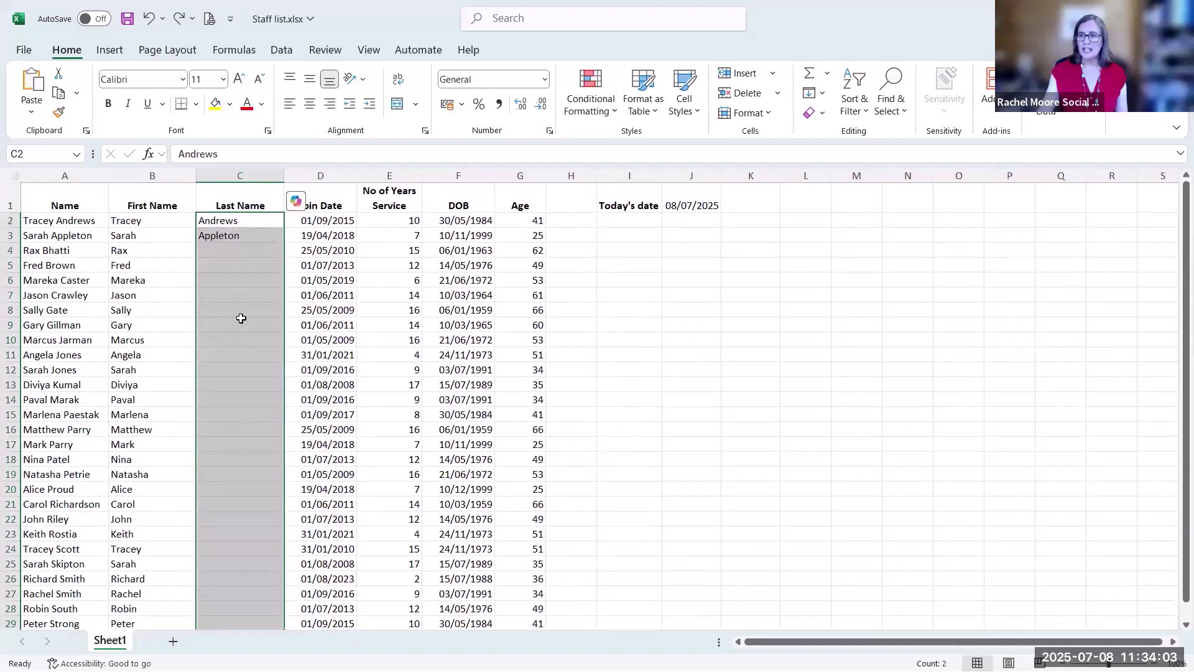
click(821, 91)
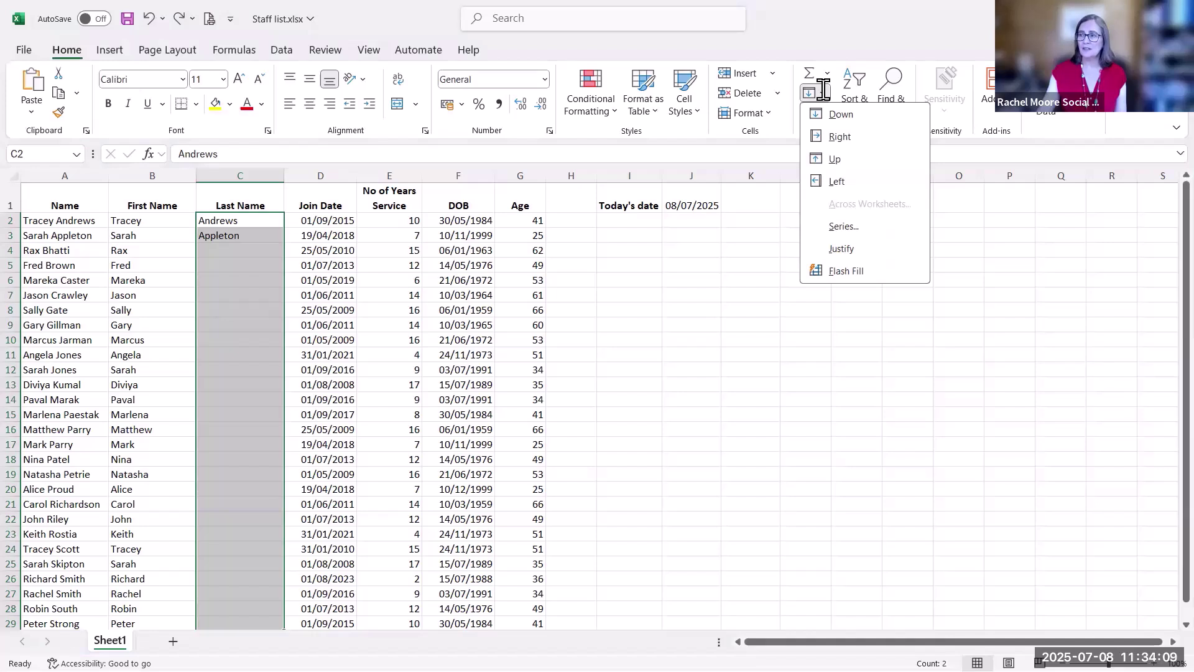
click(850, 269)
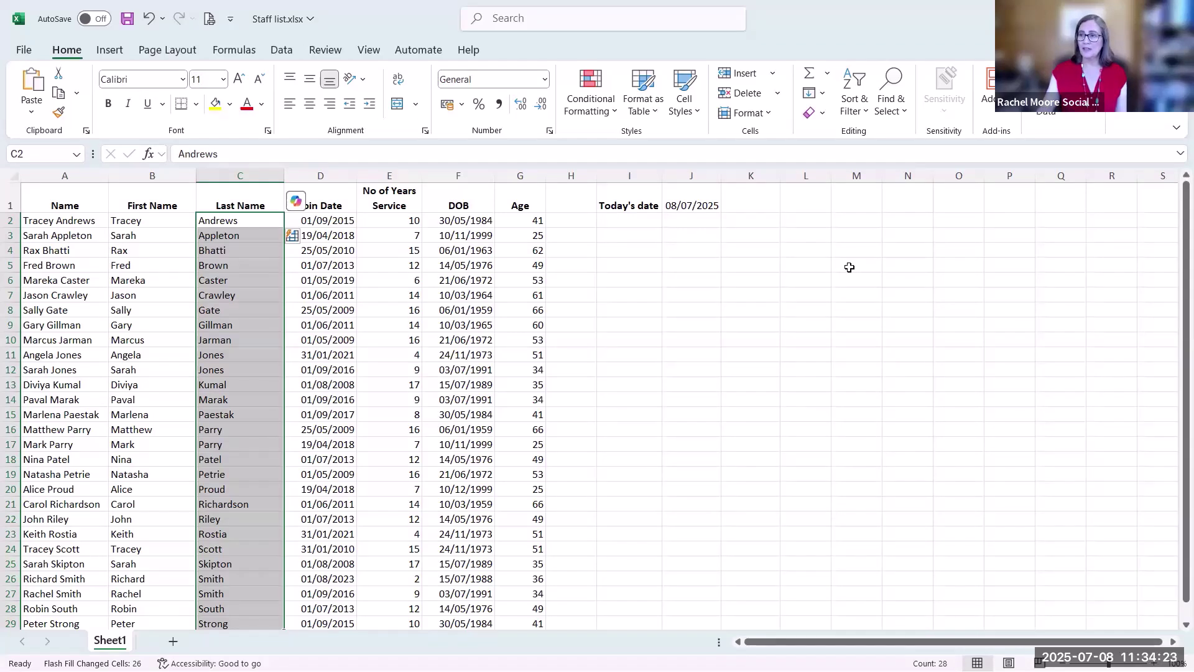
click(244, 265)
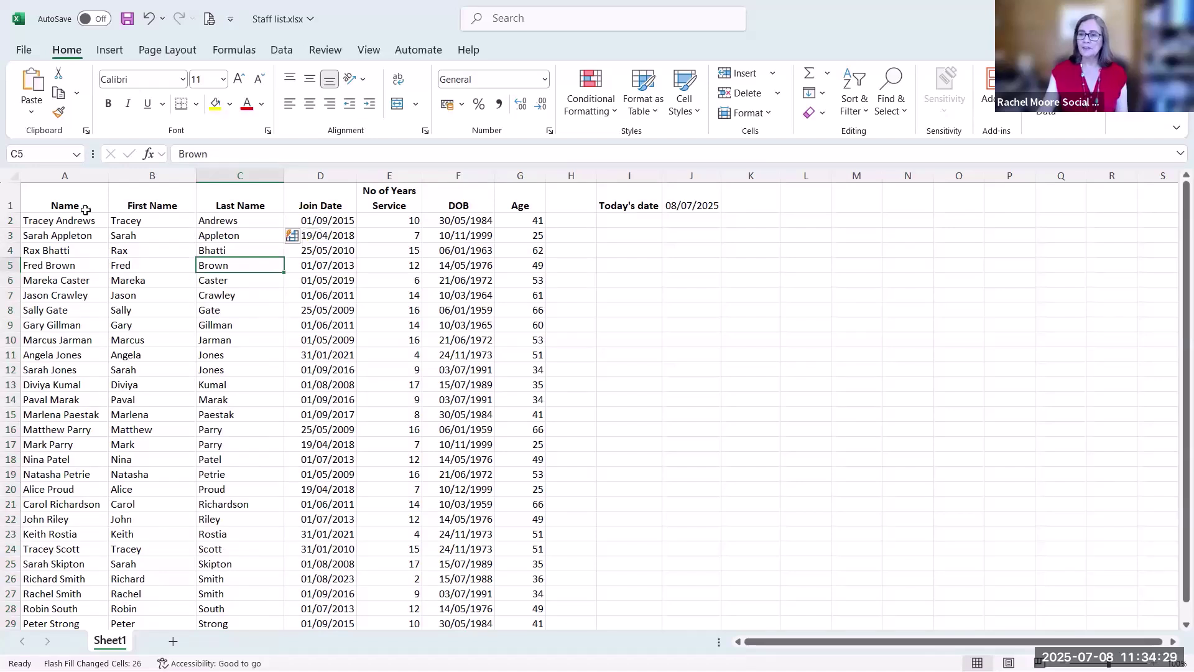
Delete column A holding the full names
right_click(72, 175)
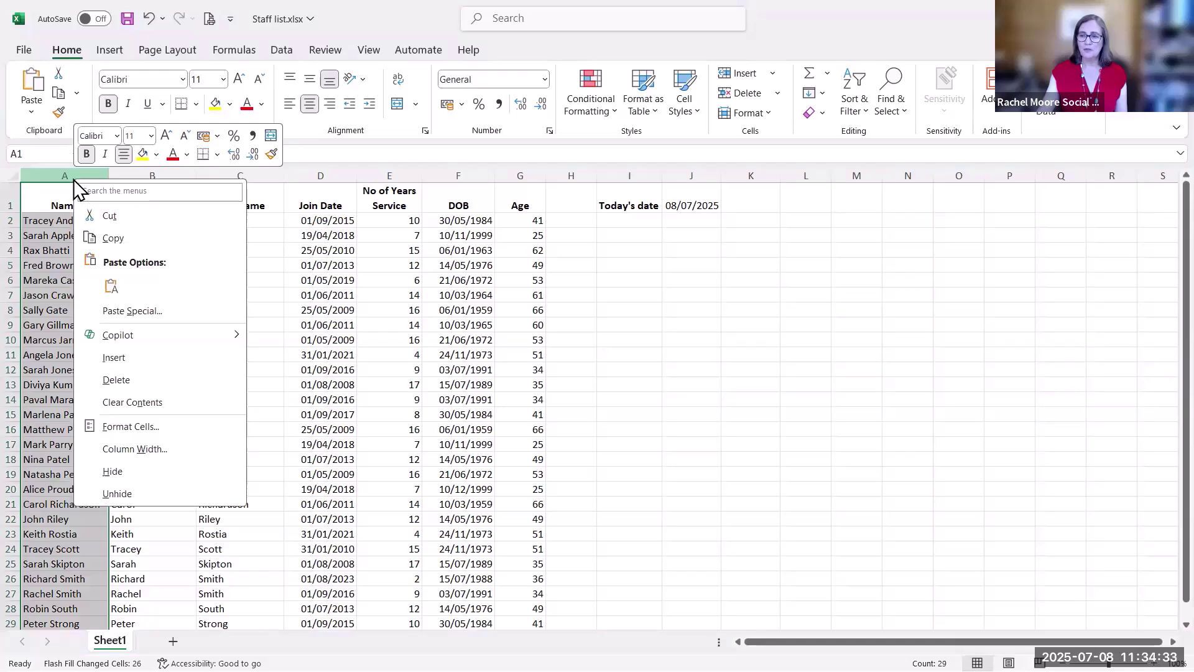
click(136, 380)
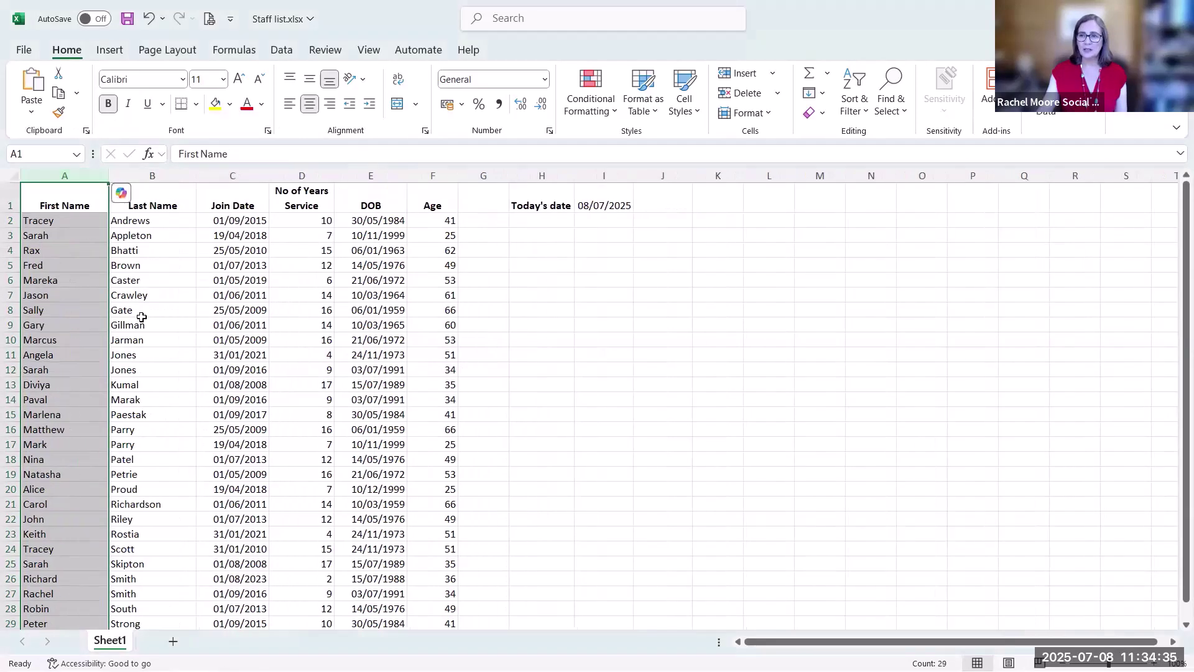
click(142, 318)
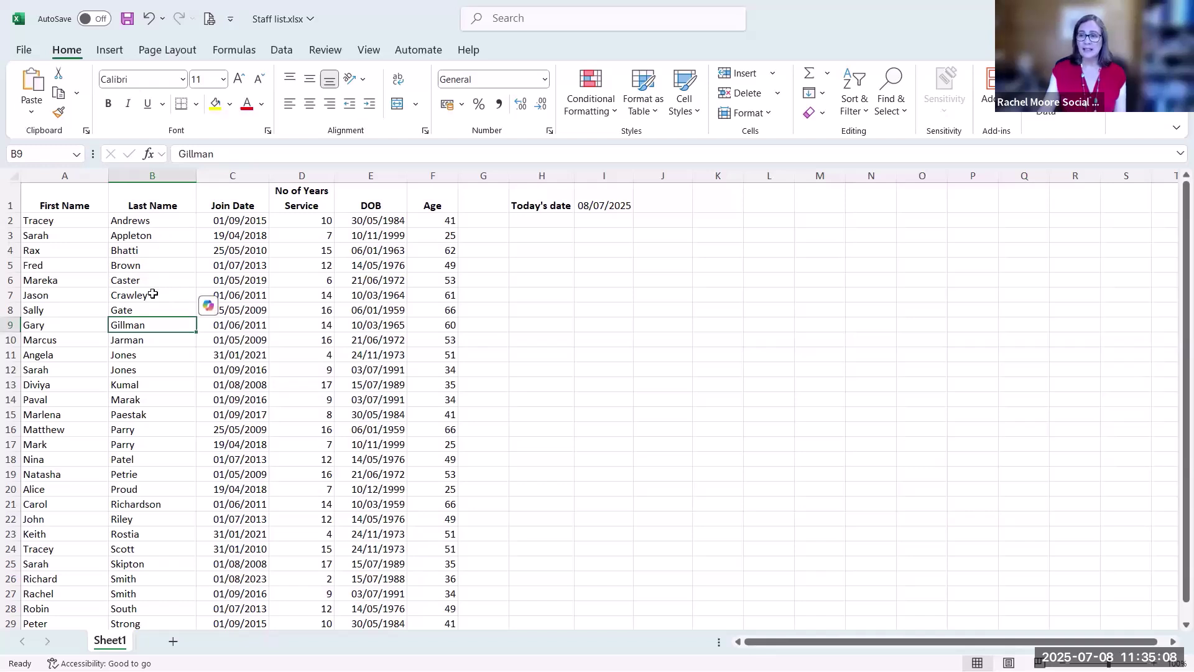
click(152, 295)
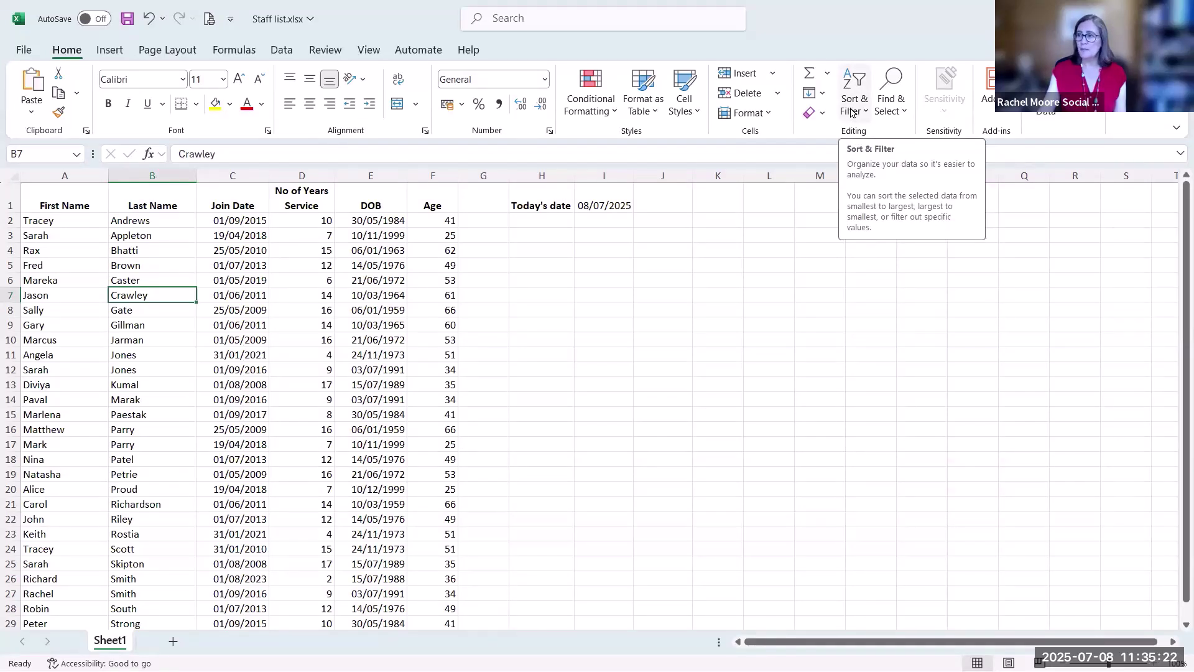
Sort the staff alphabetically by last name, then by Join Date oldest first
click(852, 113)
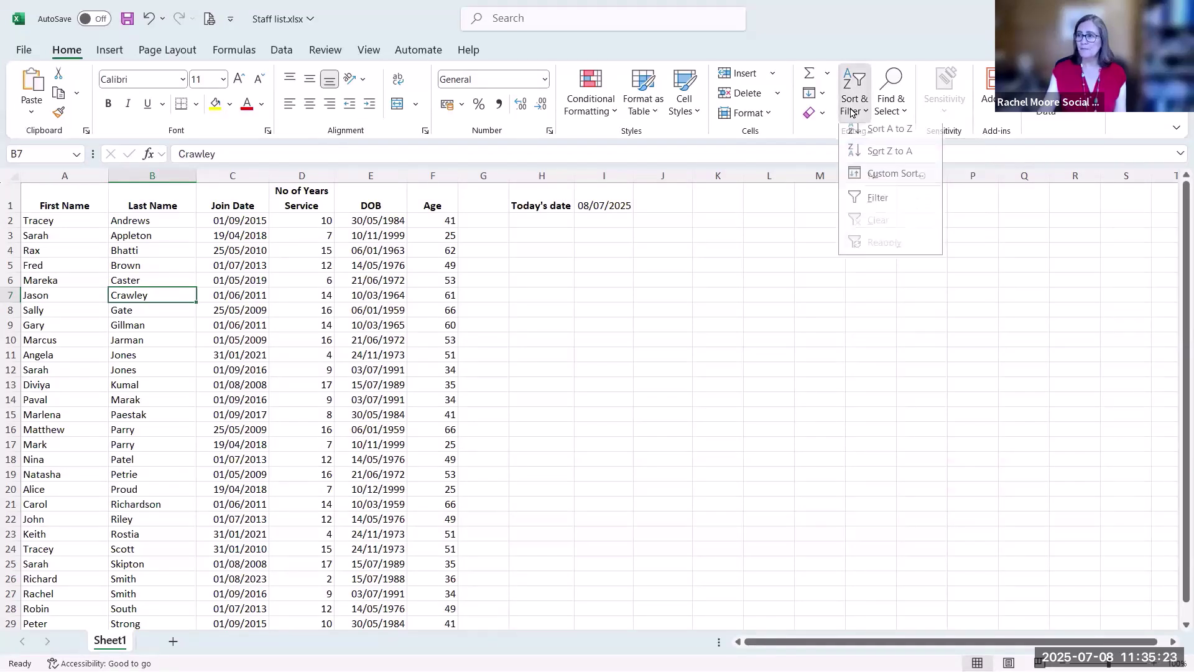
click(885, 135)
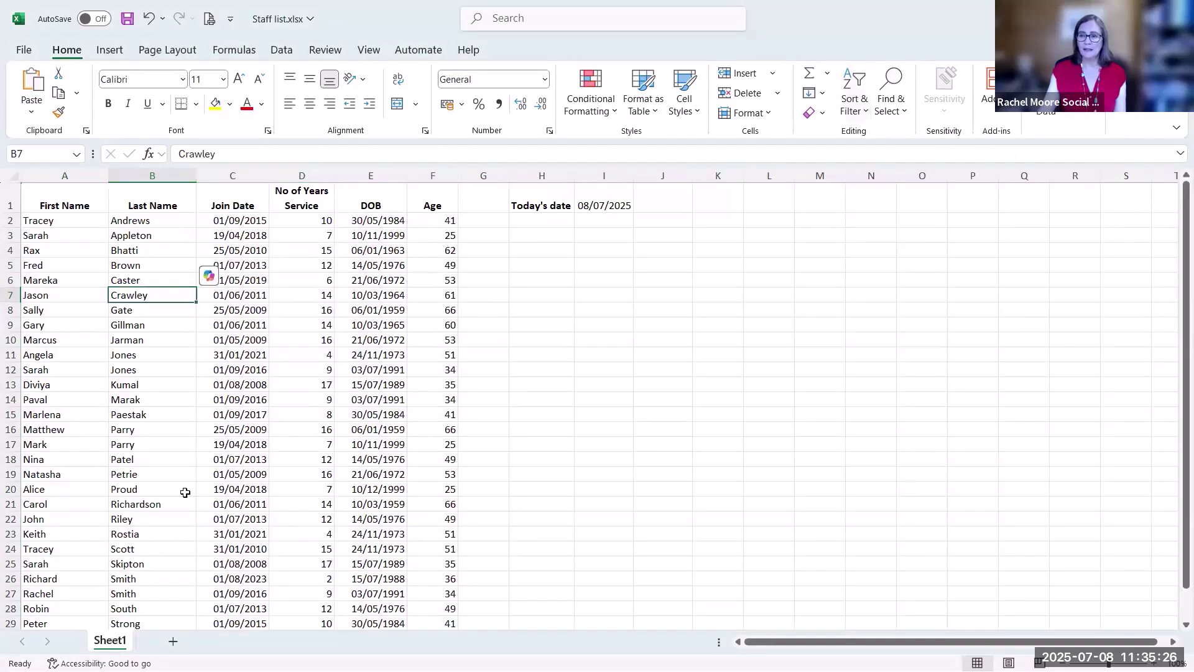
click(247, 324)
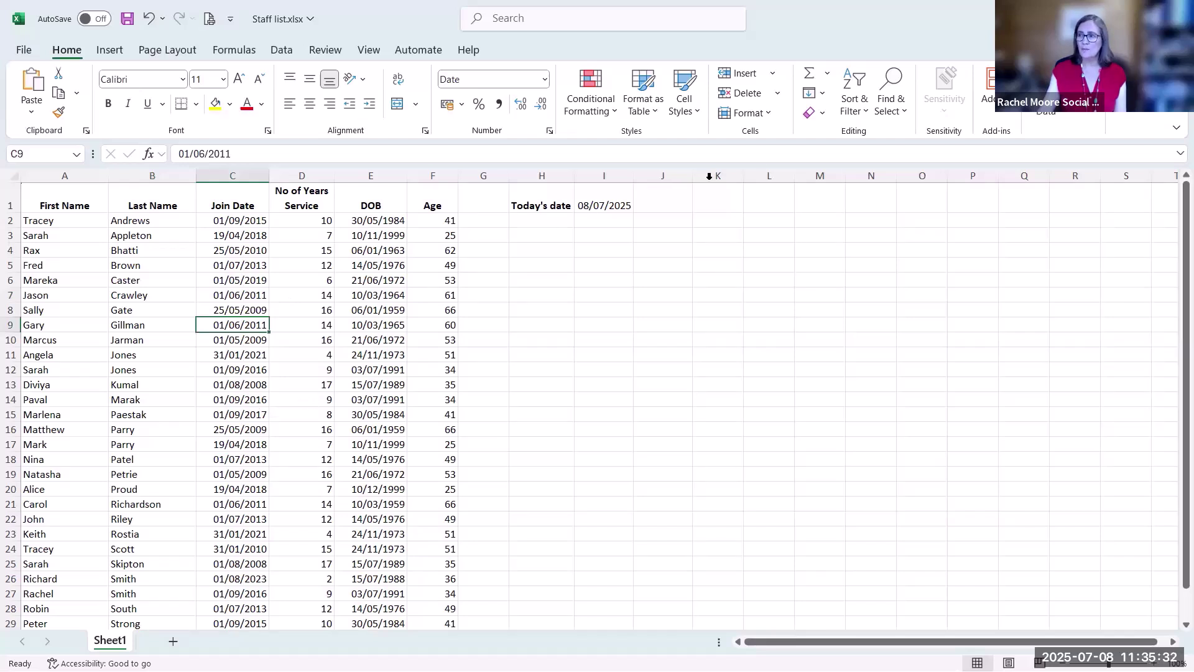
click(855, 117)
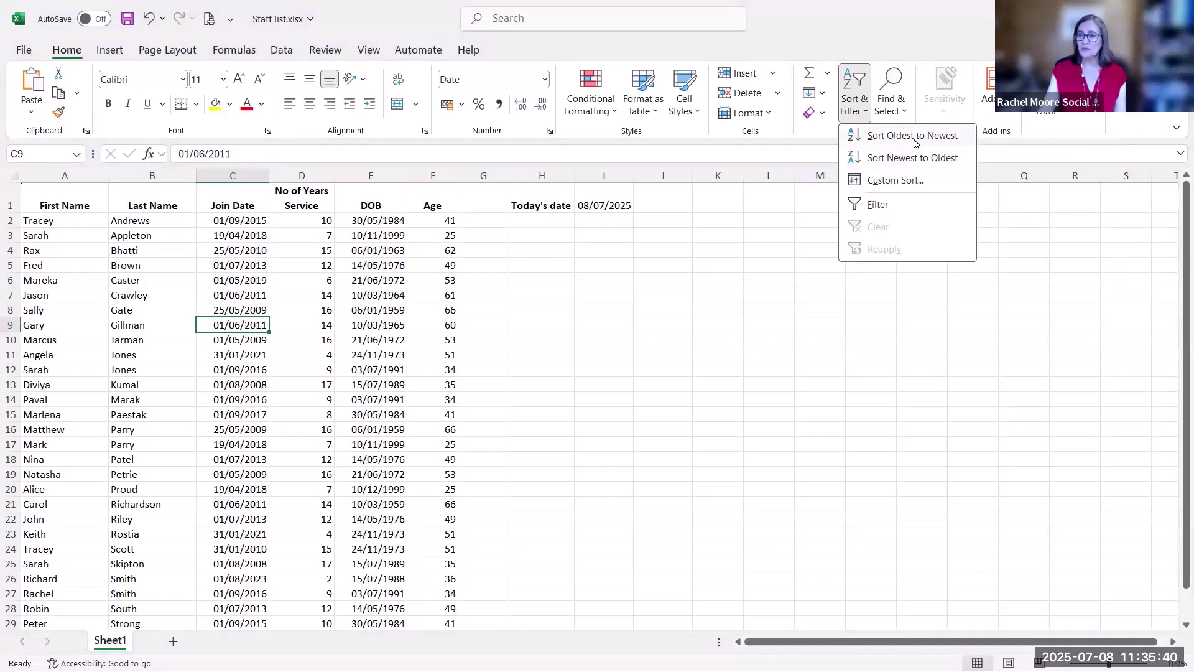
click(916, 138)
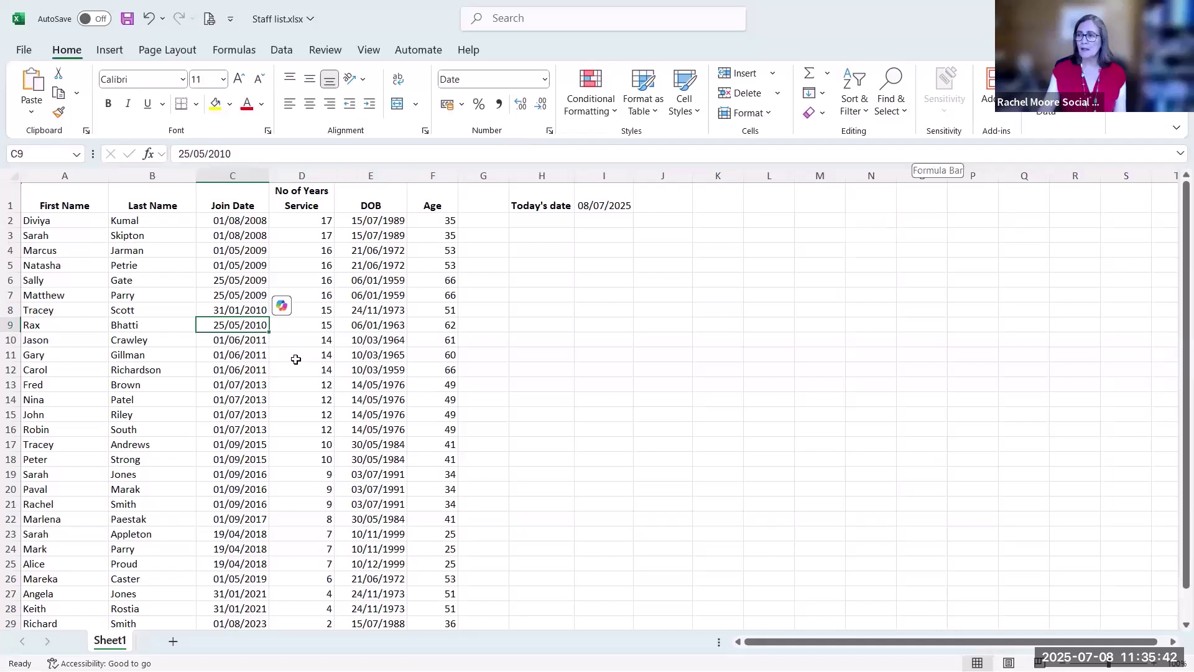
Sort the staff by No of Years Service, largest first
click(302, 265)
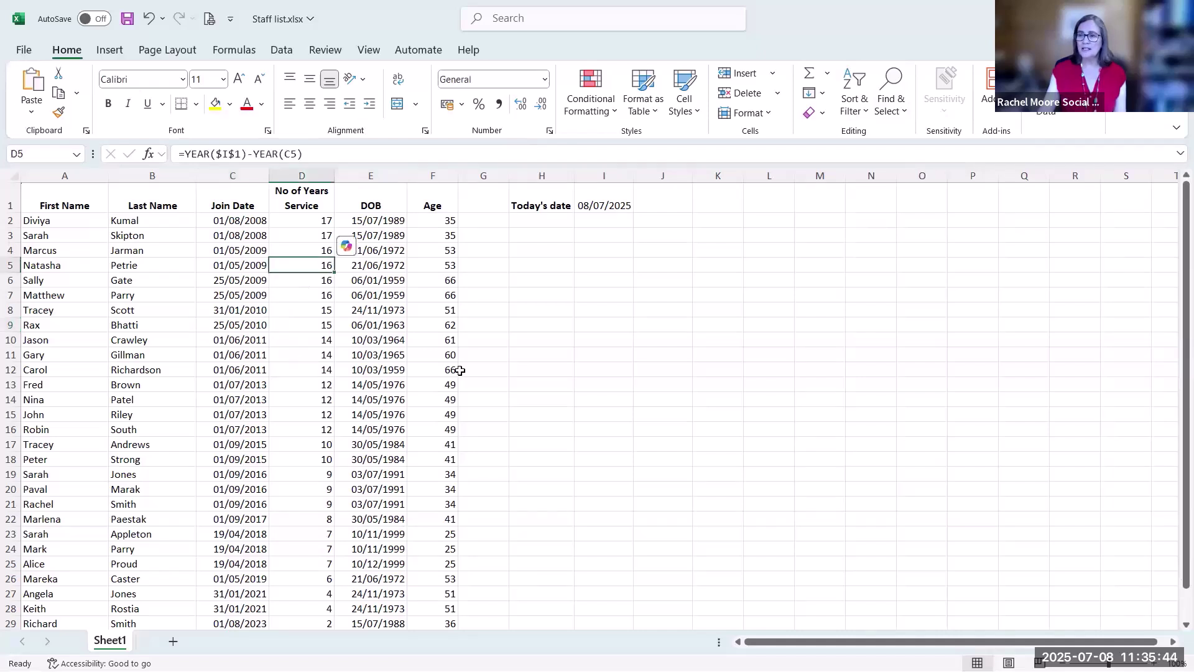
click(851, 110)
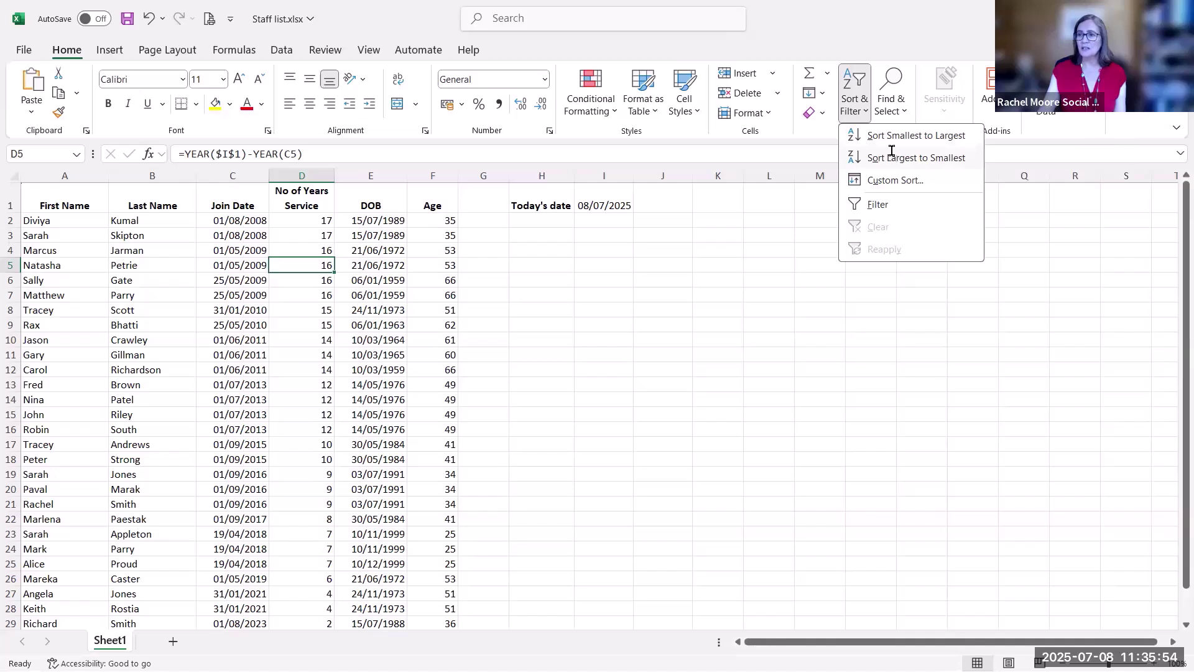
click(892, 156)
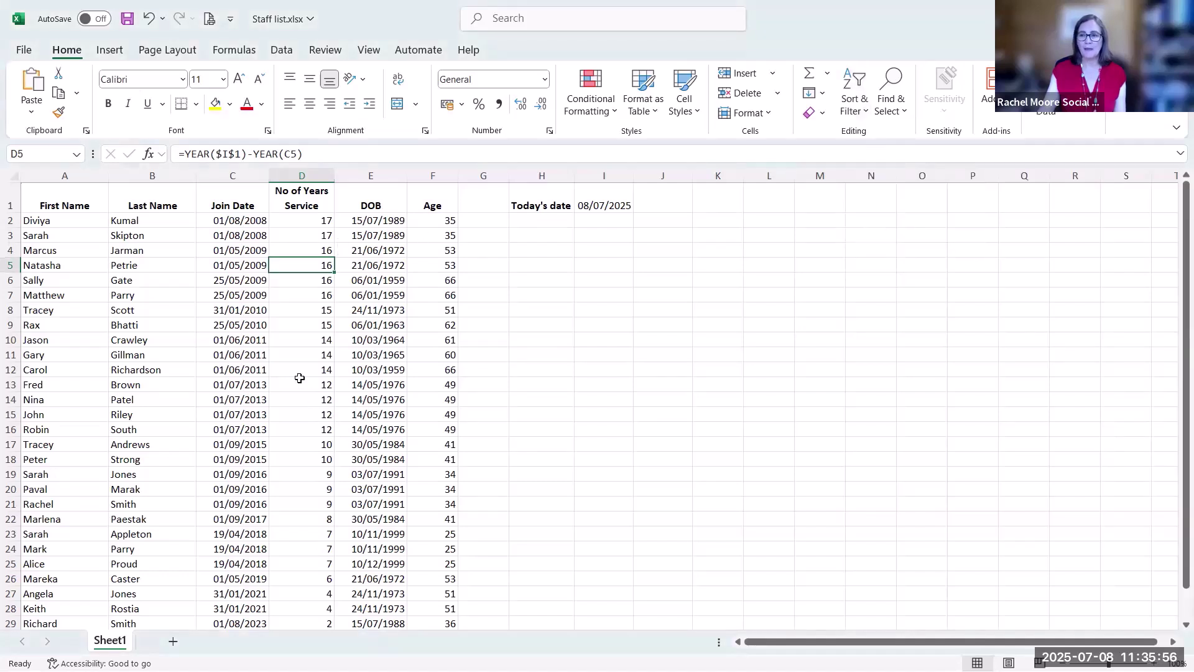
Select the staff table from the header row, then switch to Accounts 2023
click(226, 355)
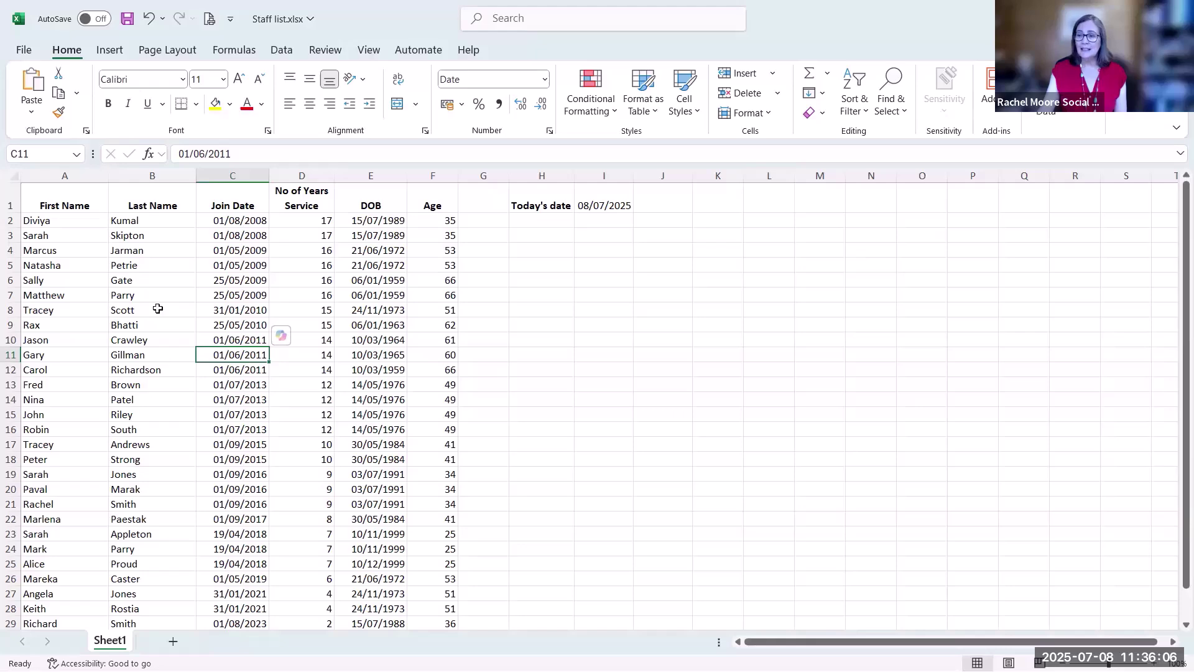
drag(72, 203, 427, 582)
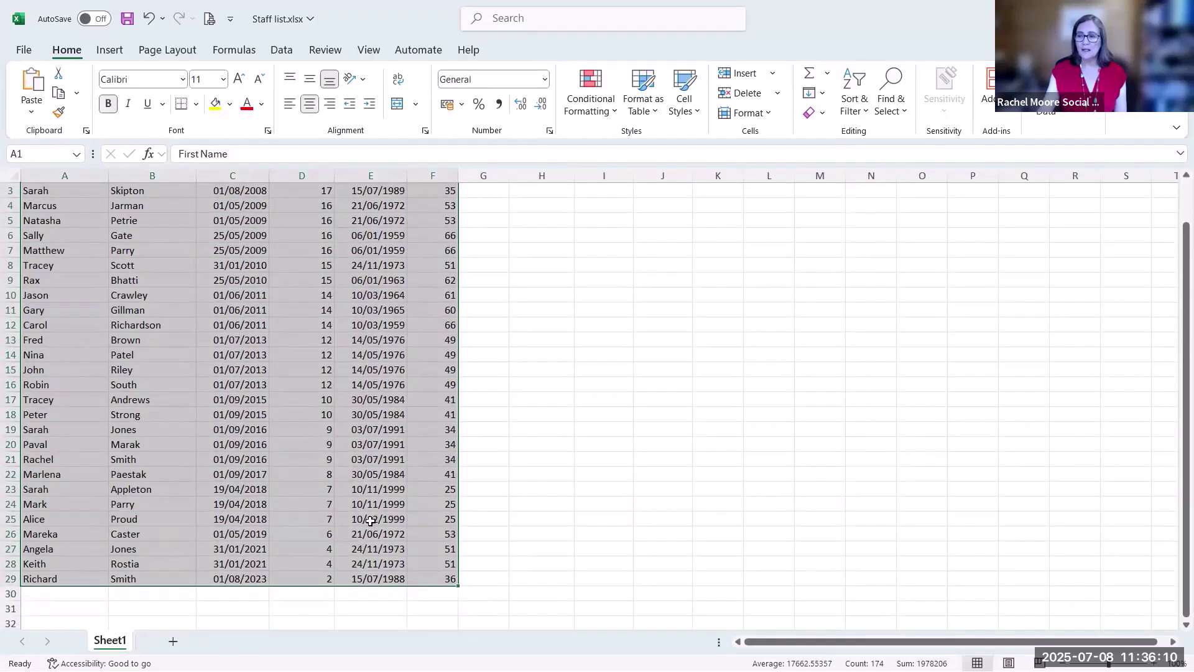
scroll(303, 504, up, 1)
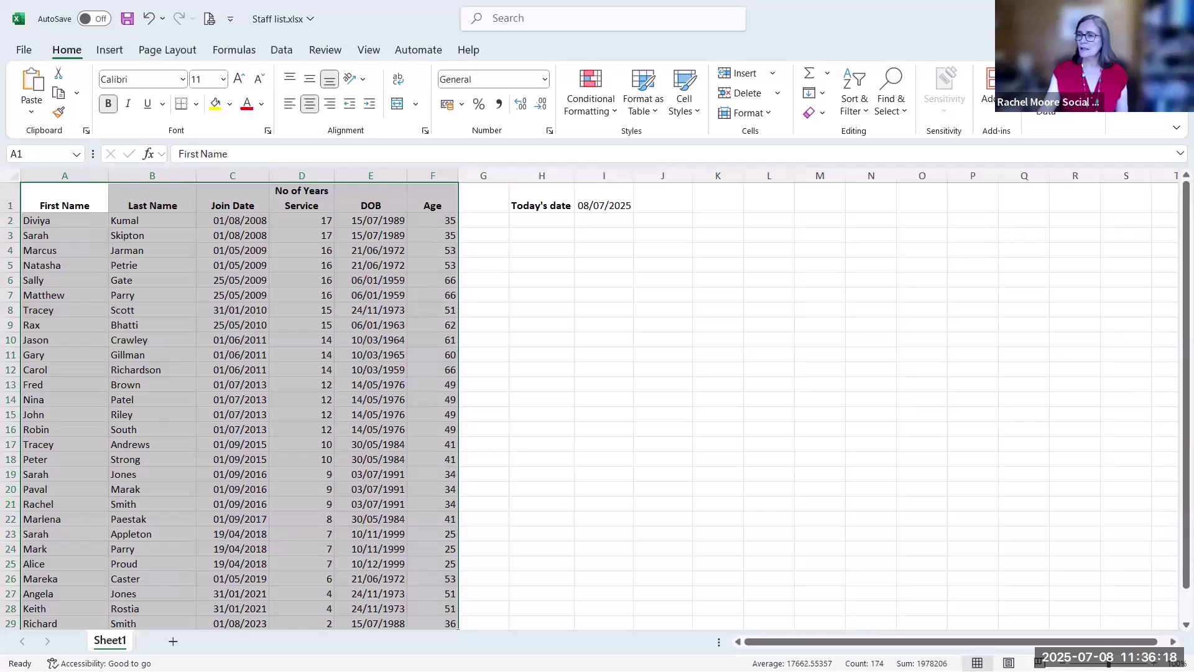
key(alt+Tab)
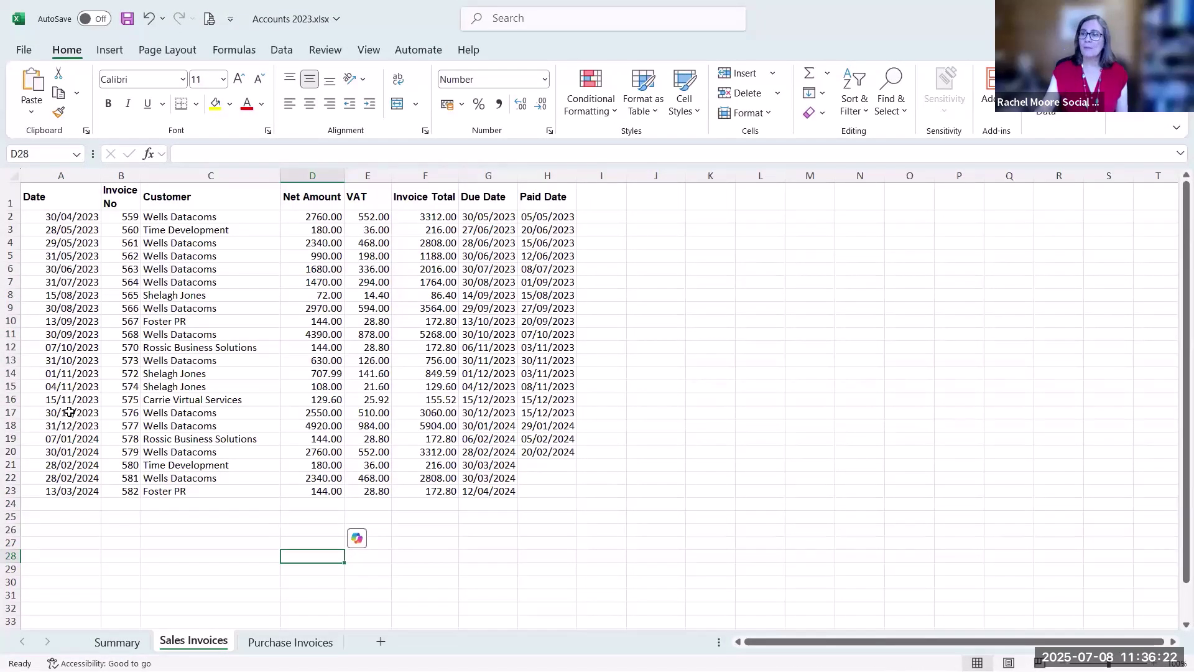
click(177, 361)
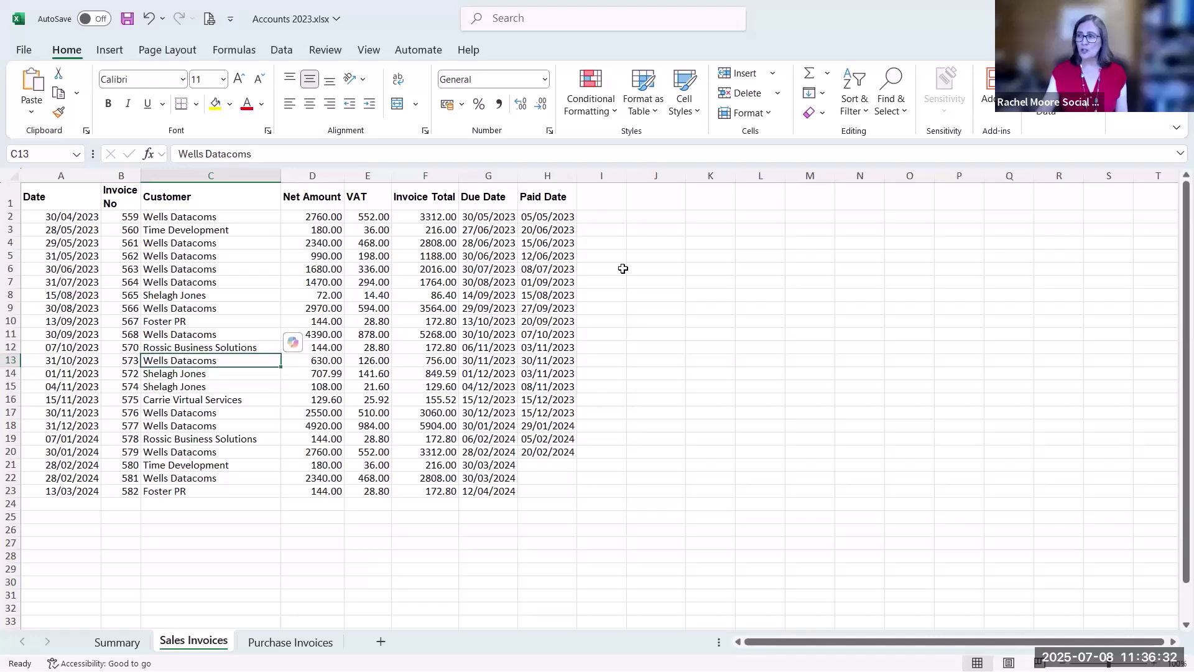
click(861, 107)
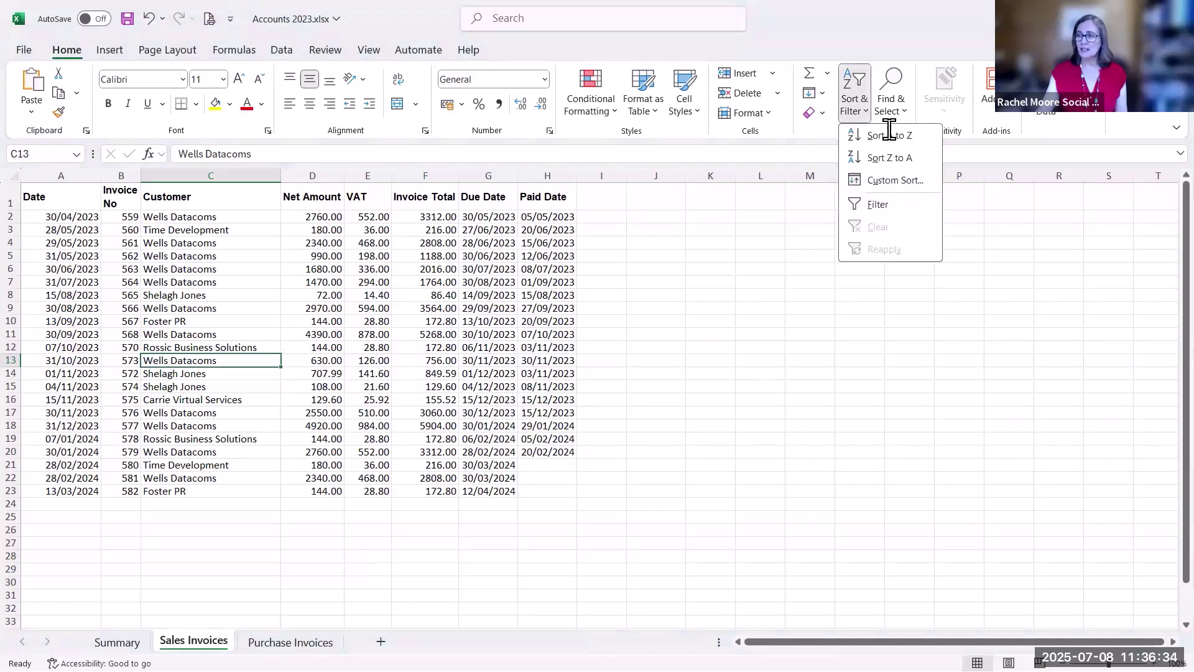
click(893, 138)
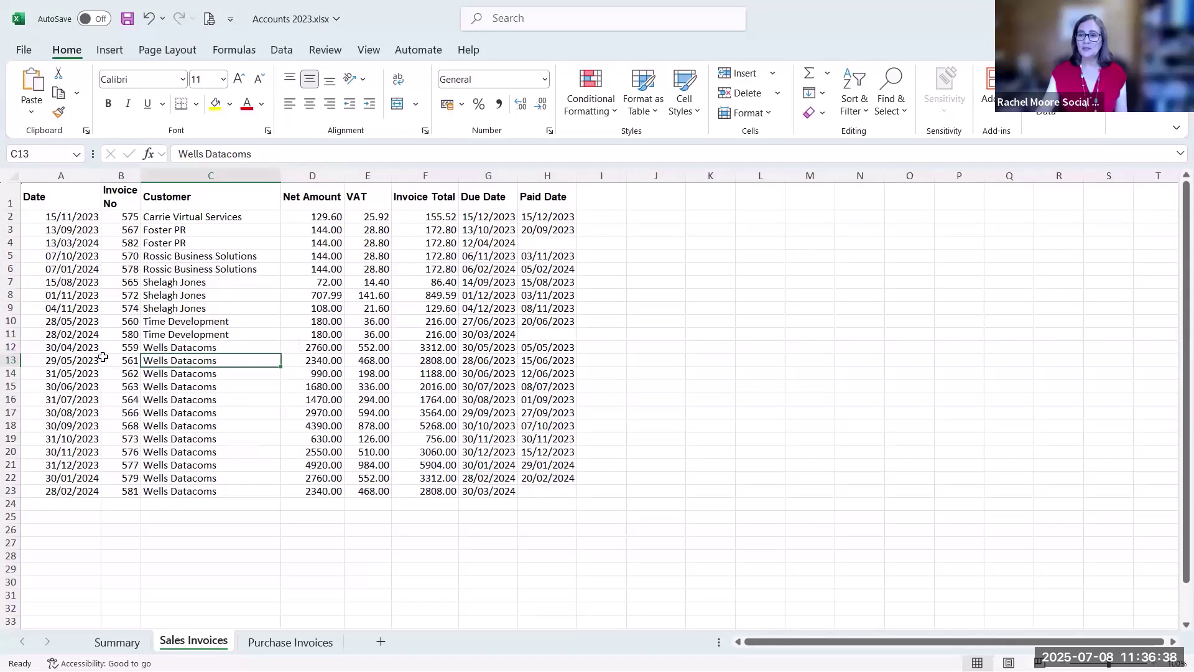
click(93, 359)
click(865, 115)
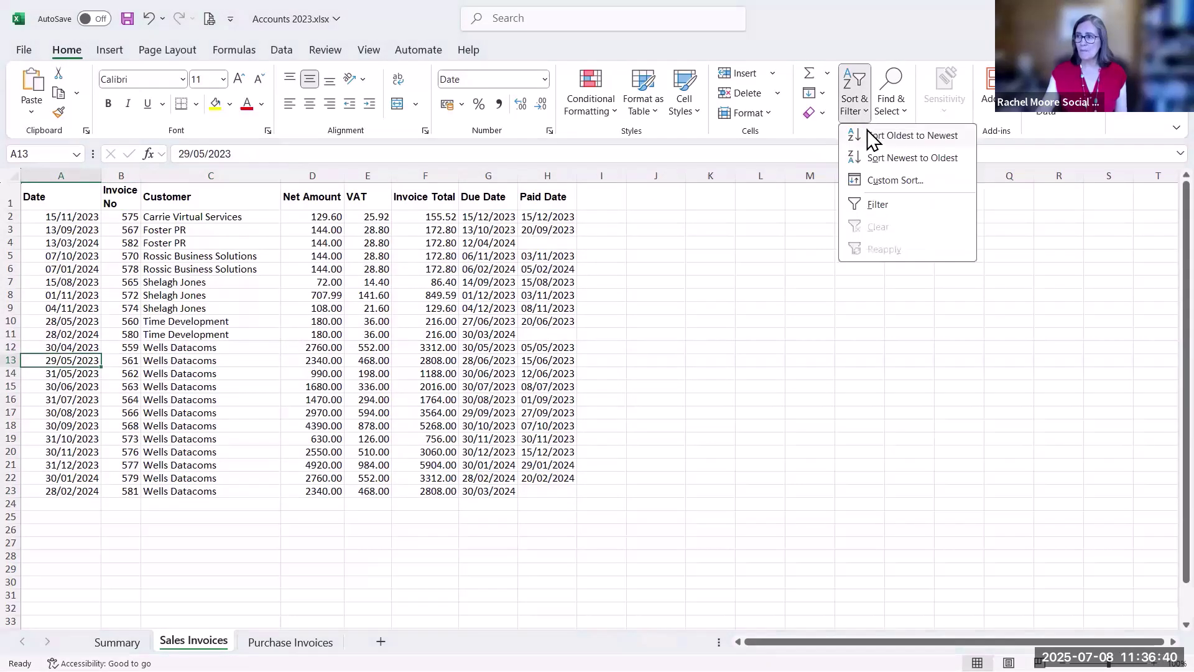
click(871, 138)
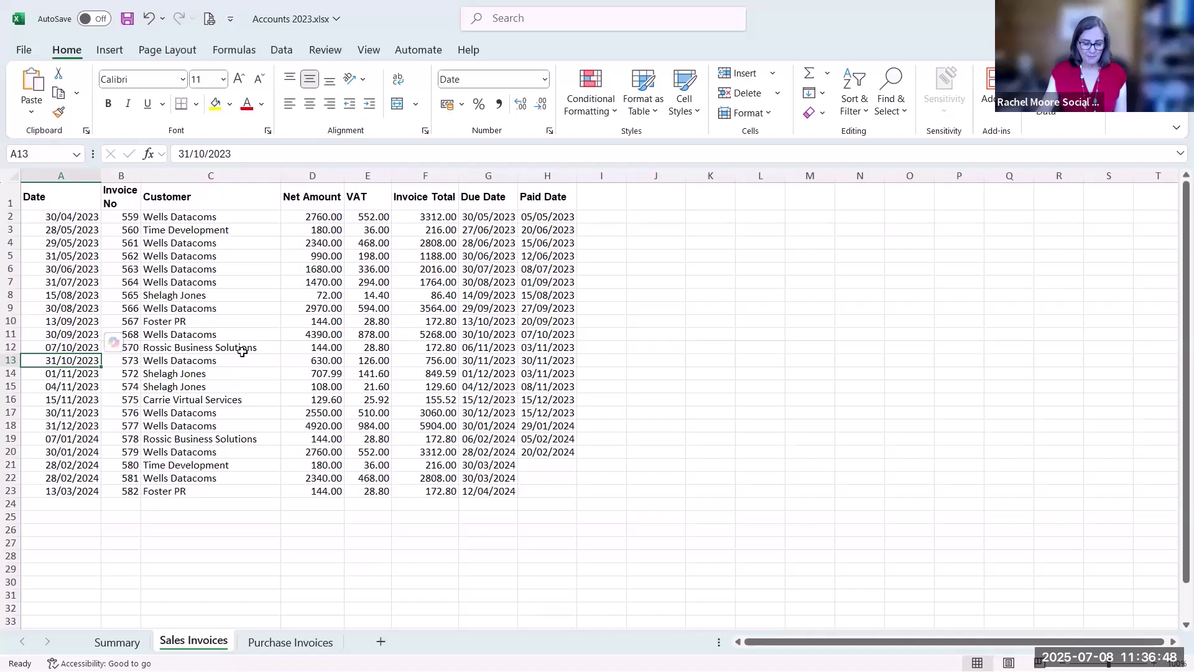
click(202, 307)
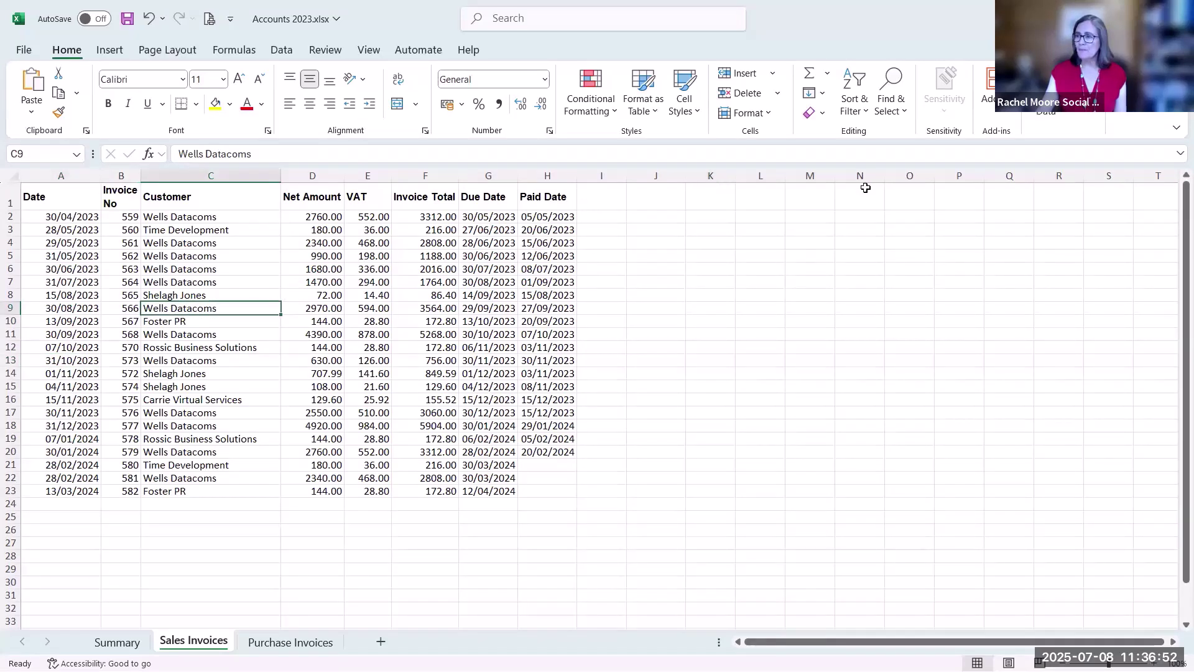
click(855, 103)
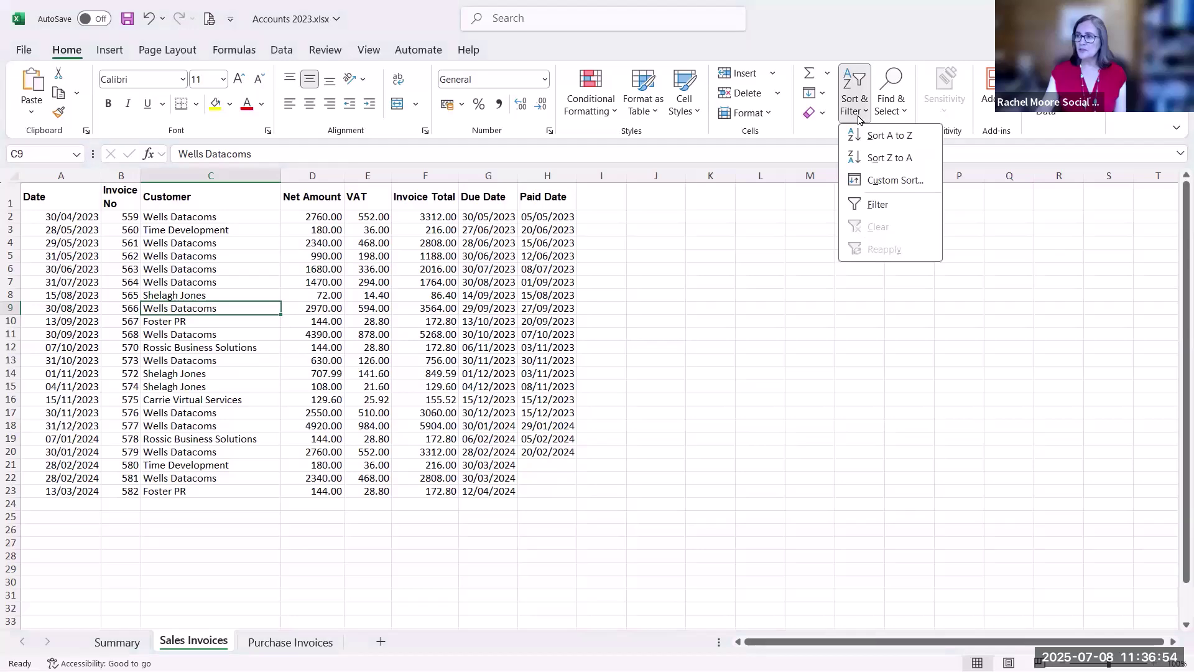
Custom sort the invoices by Customer A to Z, then Net Amount largest to smallest
click(871, 178)
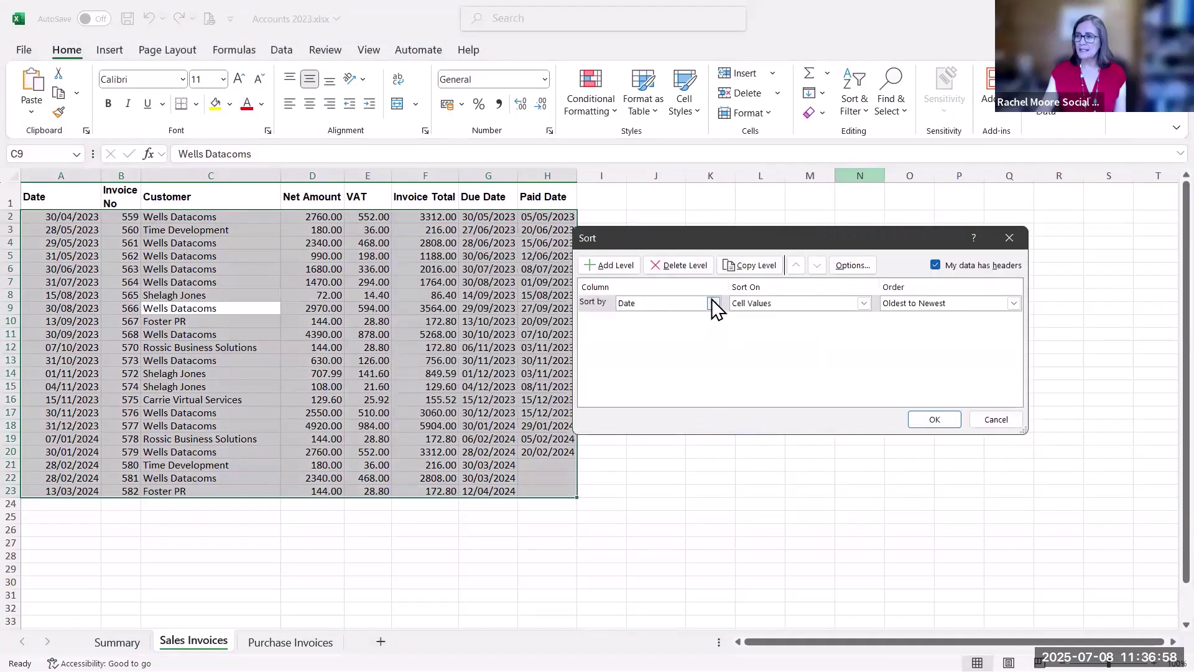
click(713, 303)
click(701, 339)
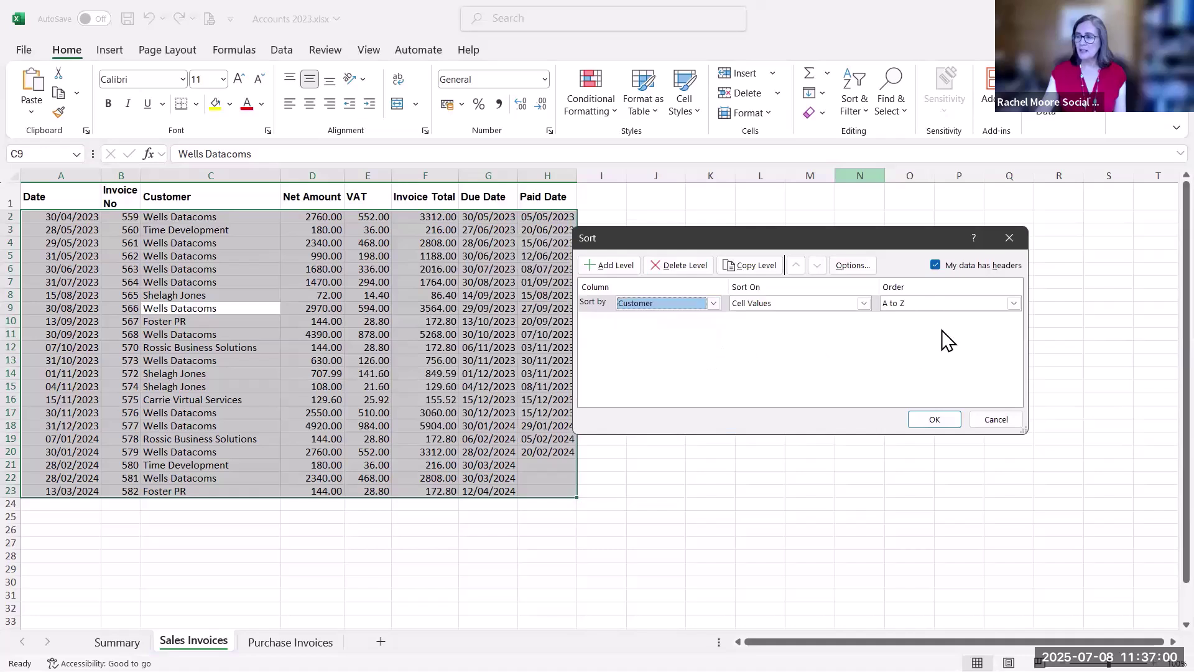
click(629, 273)
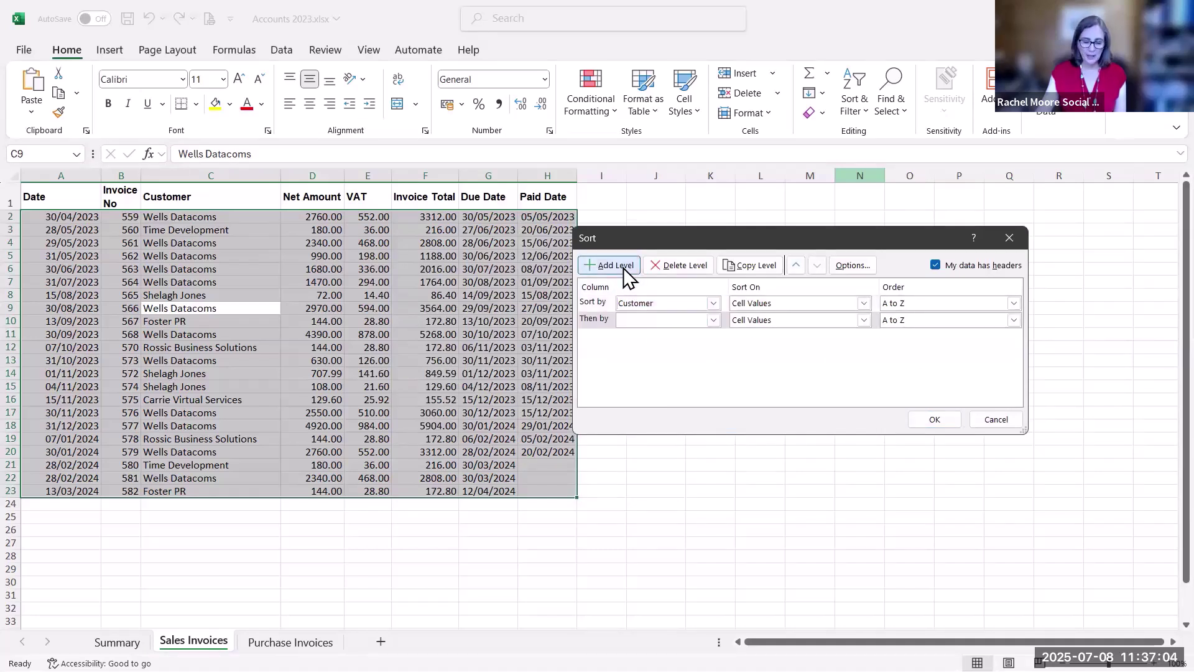
click(702, 323)
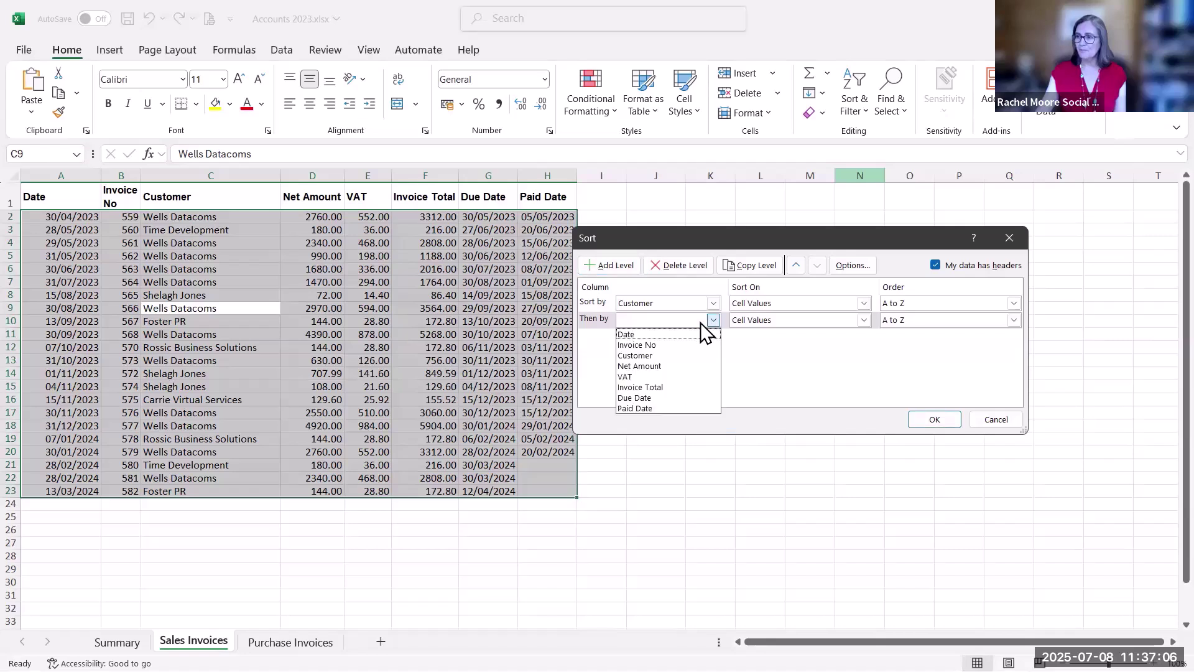
click(703, 367)
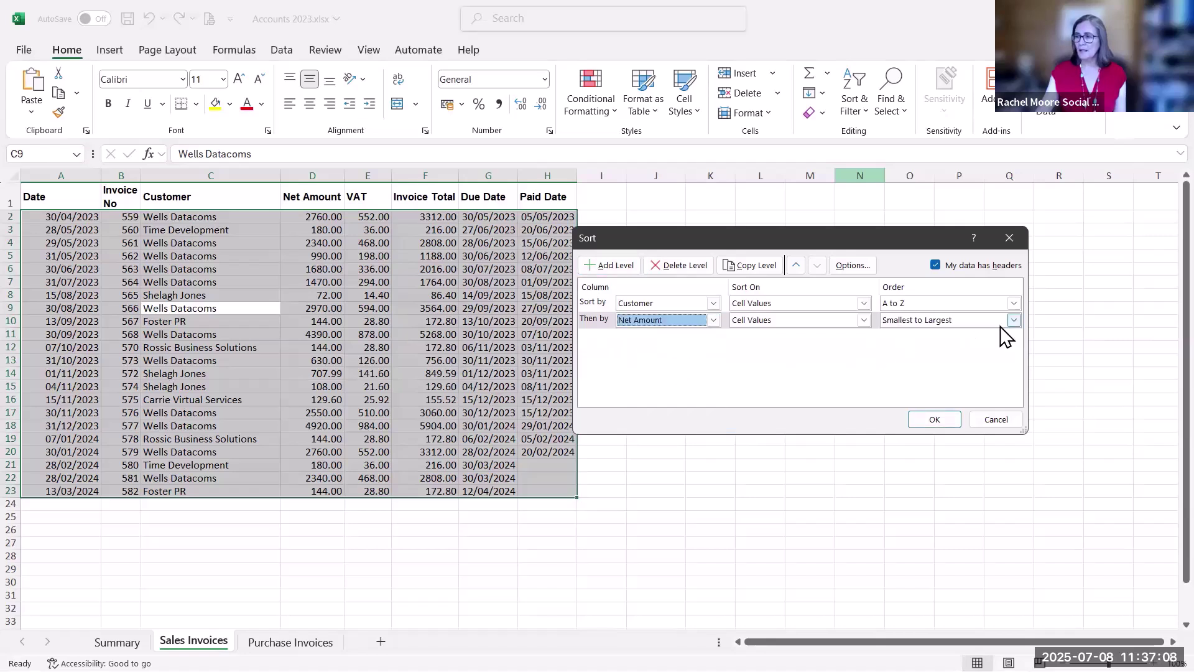
click(1014, 320)
click(949, 342)
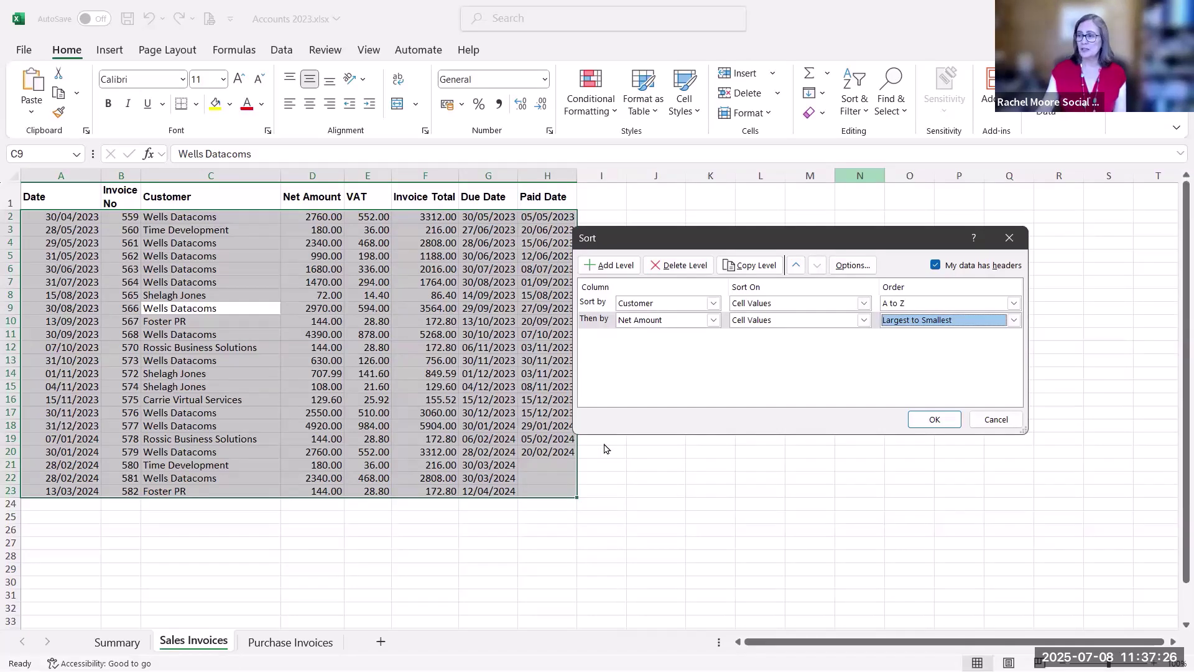
click(917, 423)
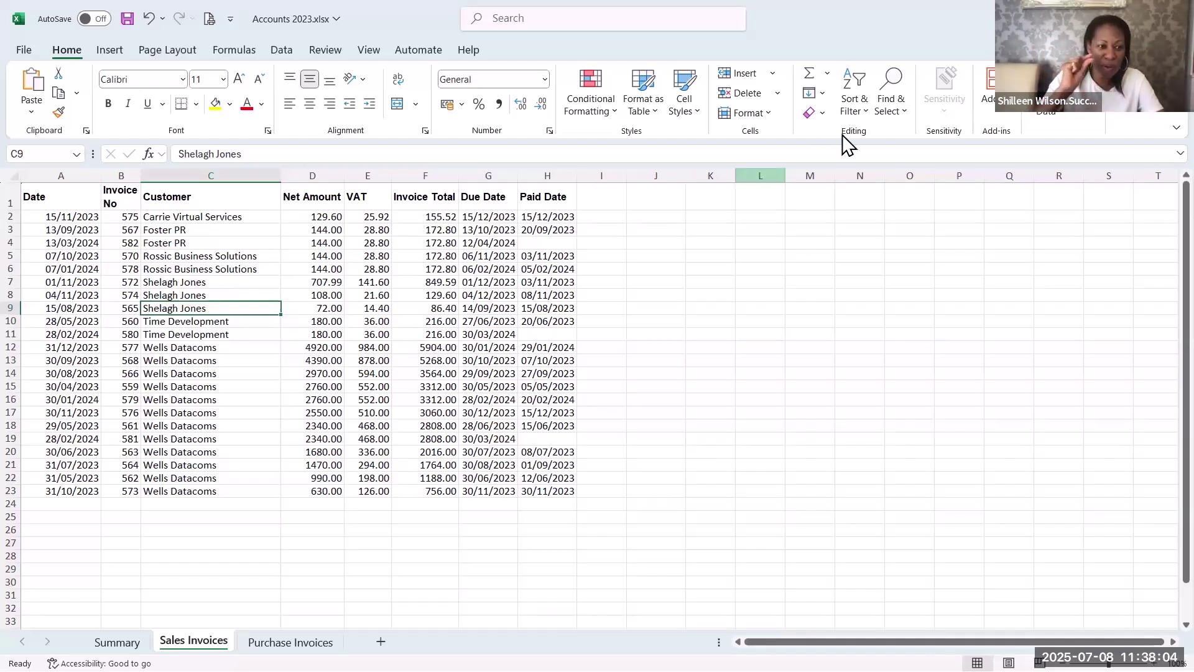
Review the sales invoices' Custom Sort levels without changes, then go to the Purchase Invoices sheet
click(854, 106)
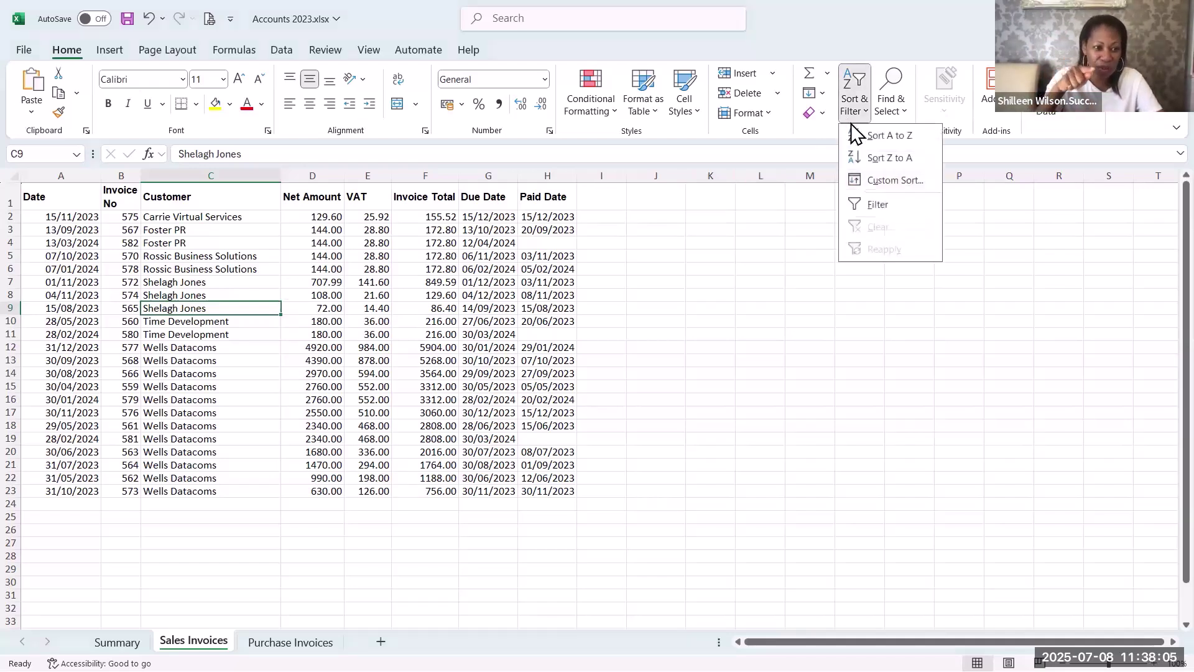
click(893, 180)
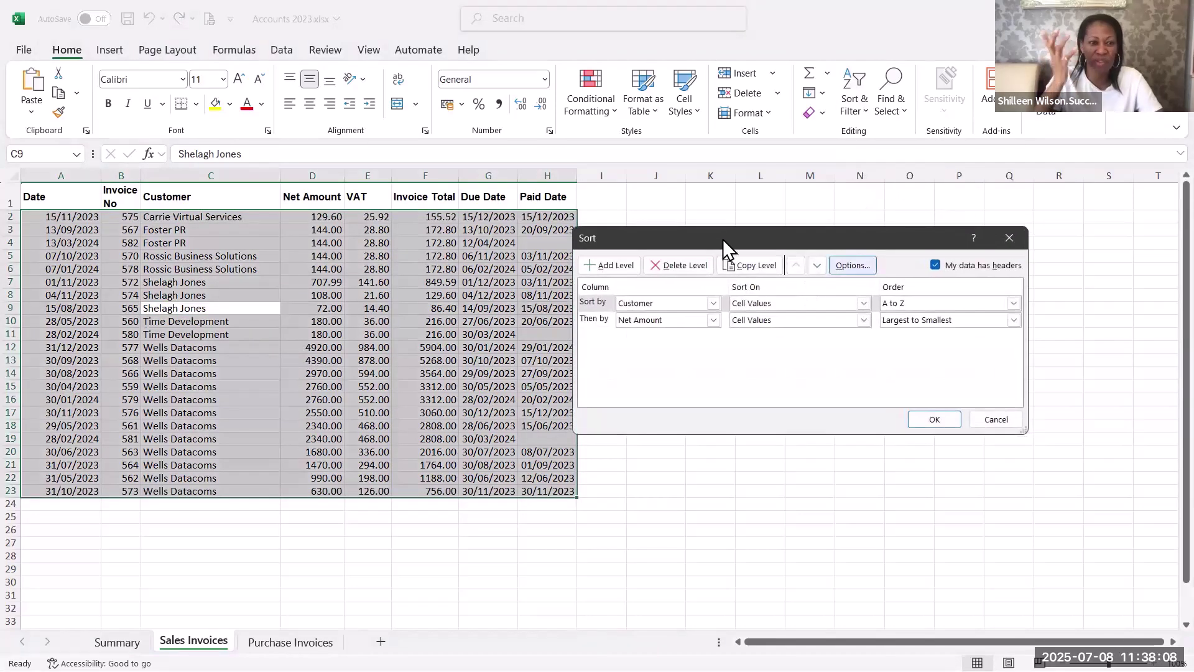
drag(767, 235, 800, 234)
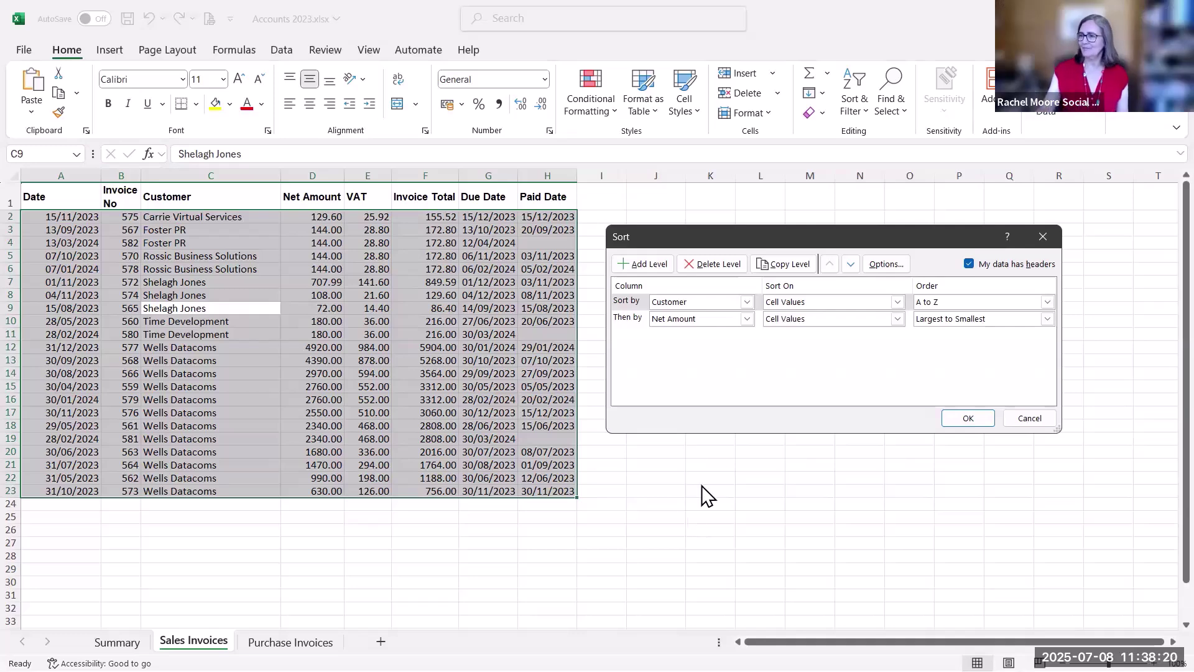
click(1014, 411)
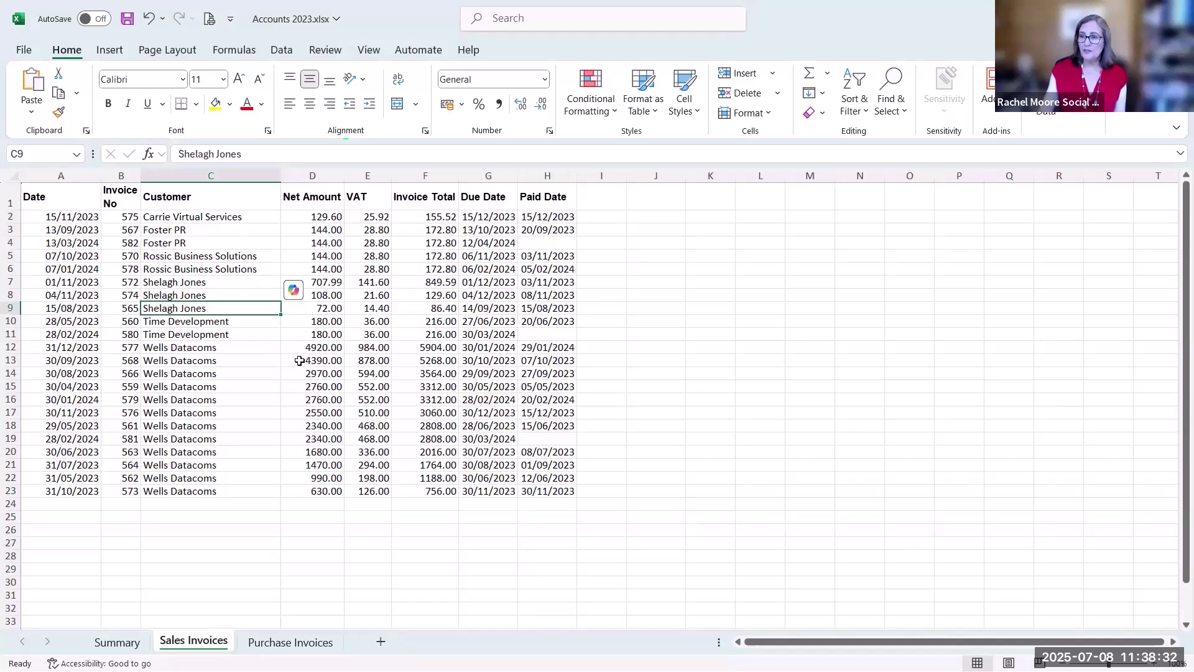
click(314, 641)
Add Filter dropdowns to every Purchase Invoices heading, from Date through Paid Date
scroll(246, 403, up, 3)
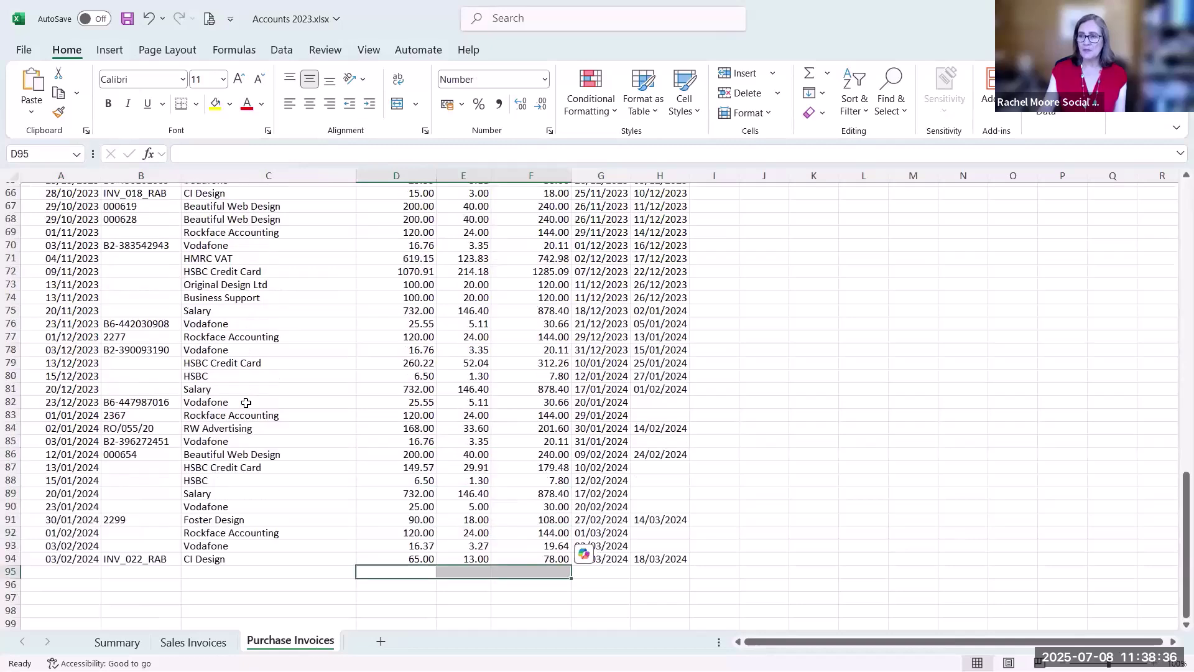
scroll(246, 403, up, 20)
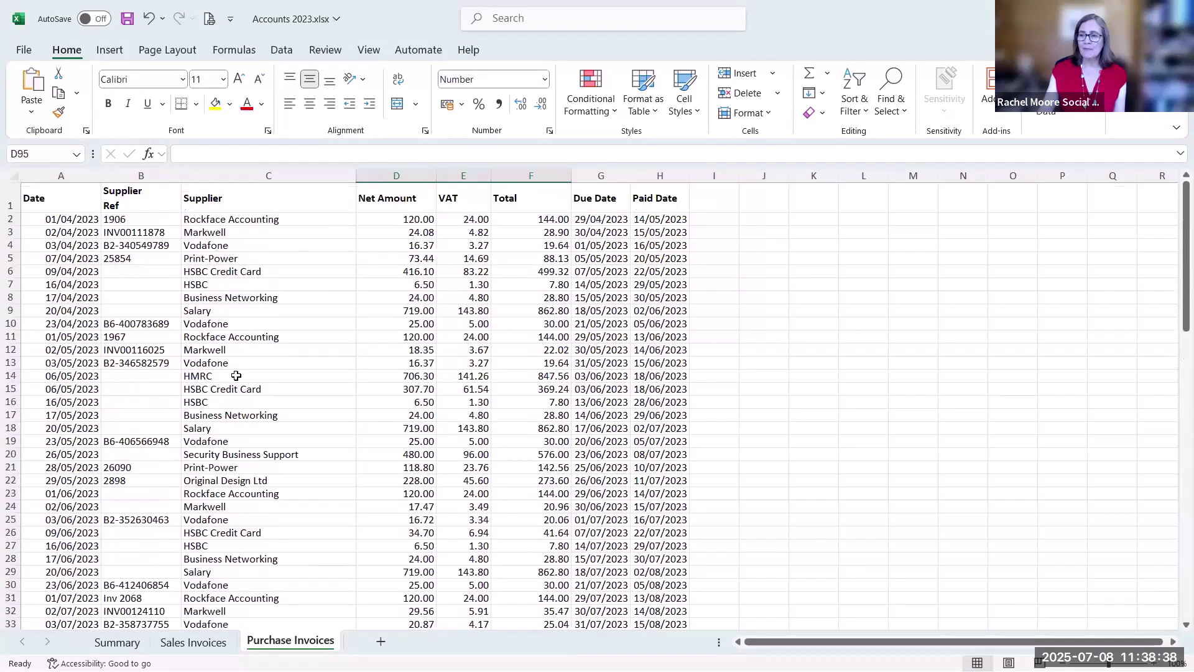
click(236, 376)
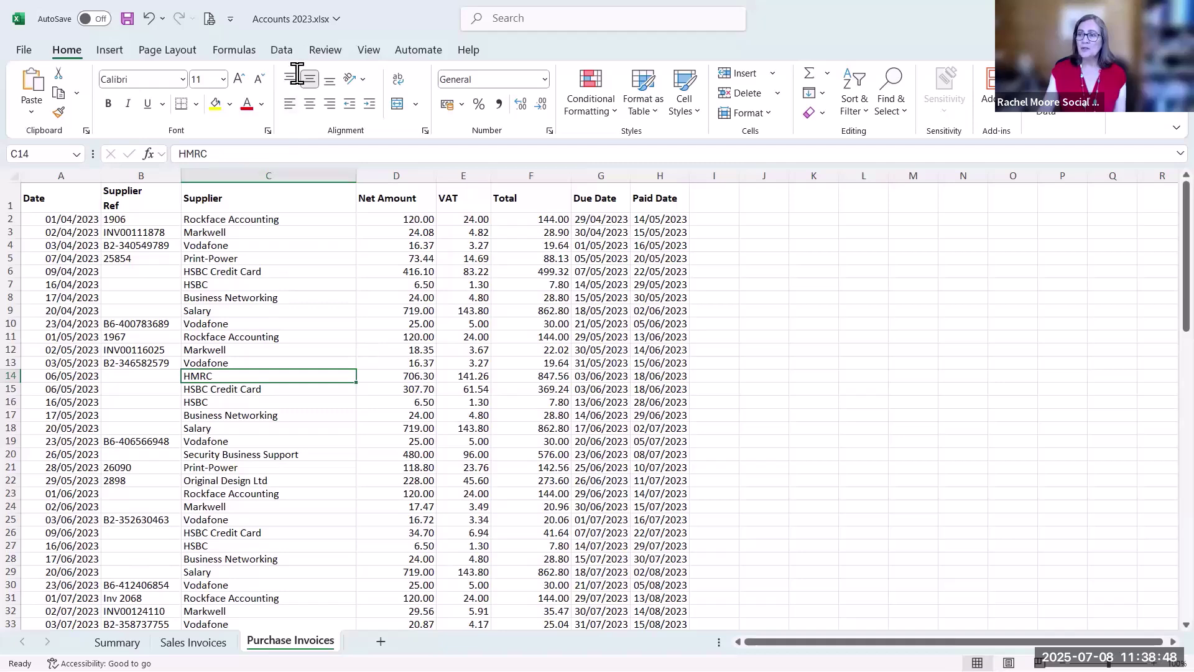
click(281, 50)
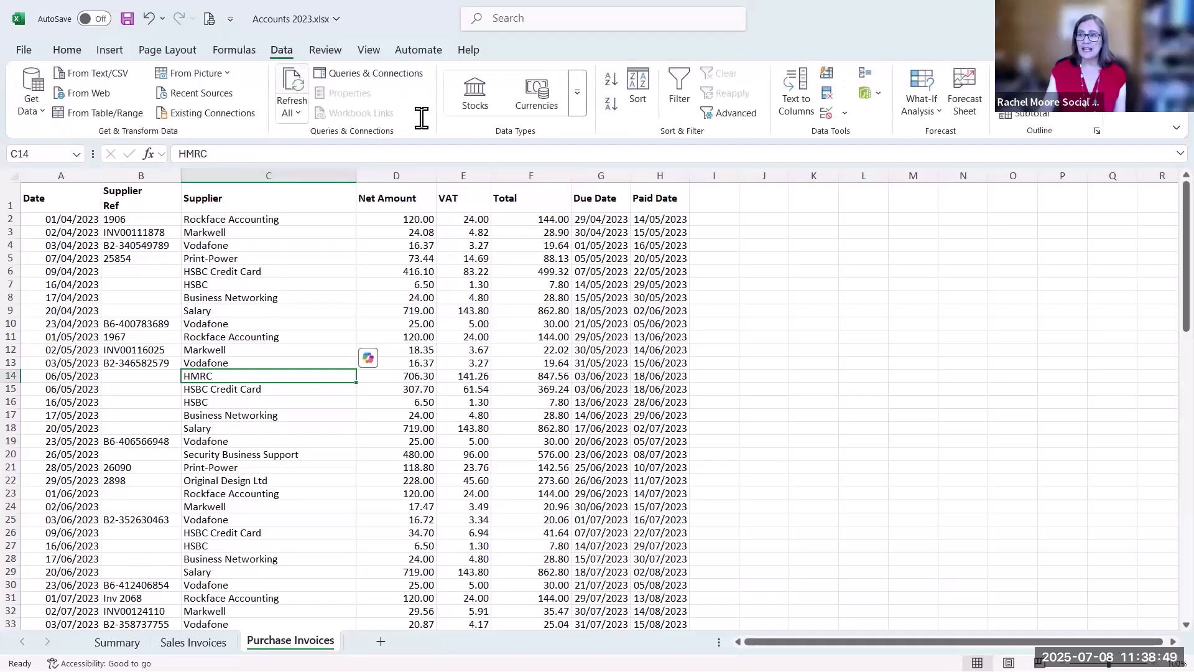
click(682, 95)
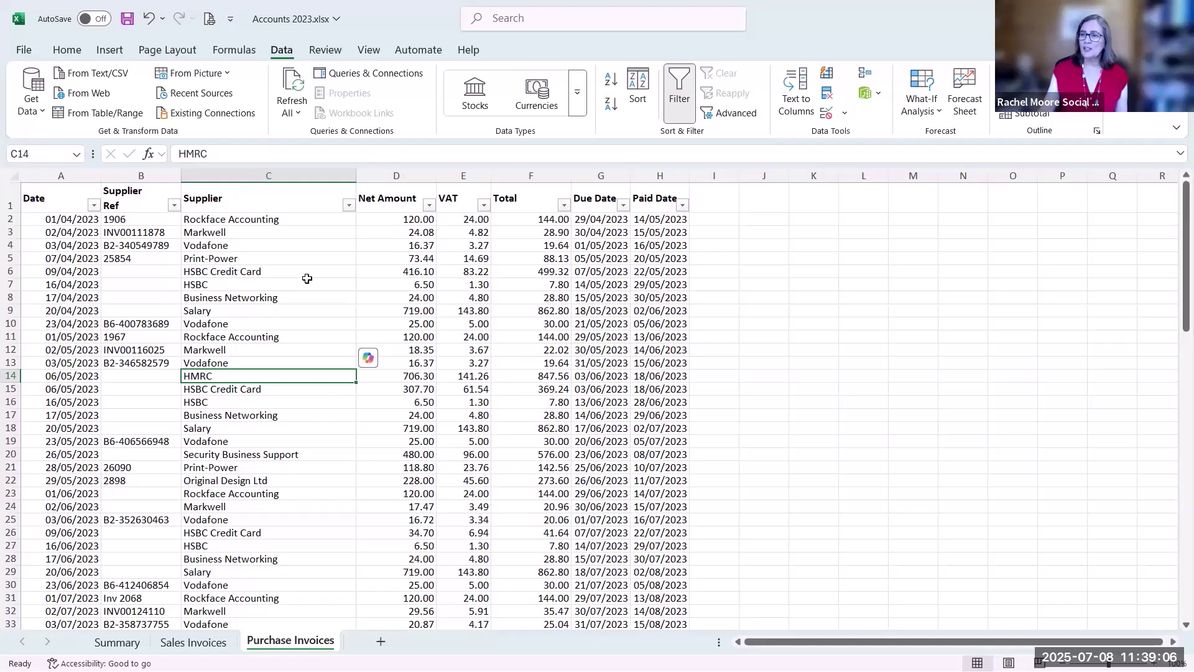
click(349, 206)
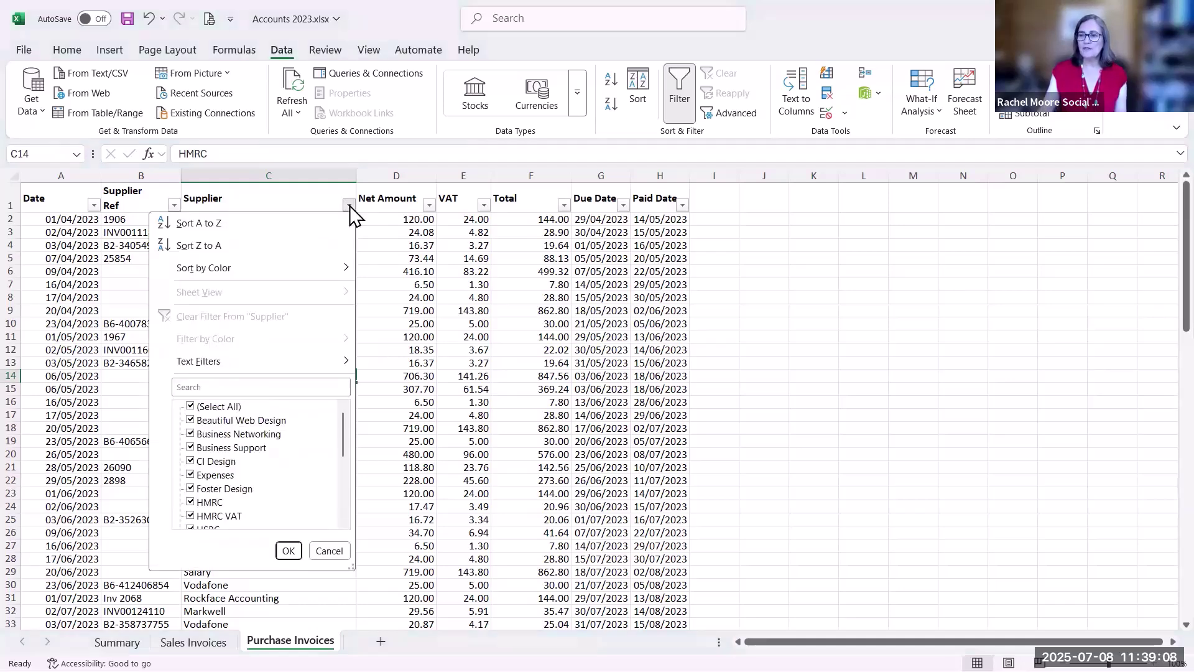
click(193, 406)
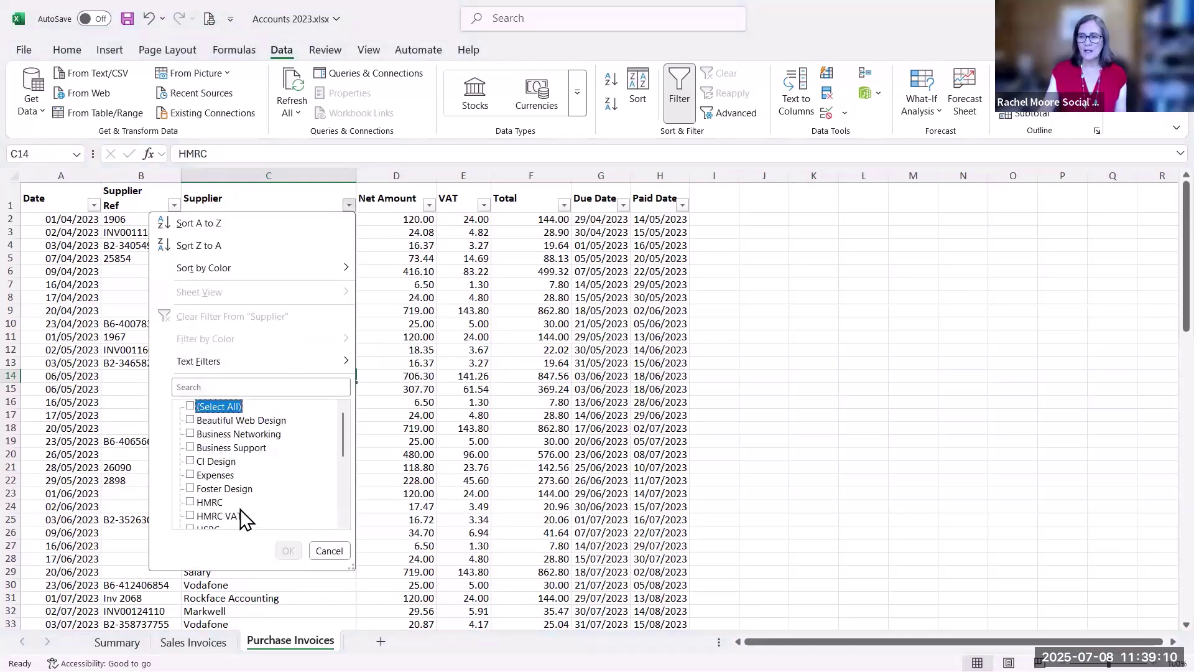
scroll(244, 518, down, 3)
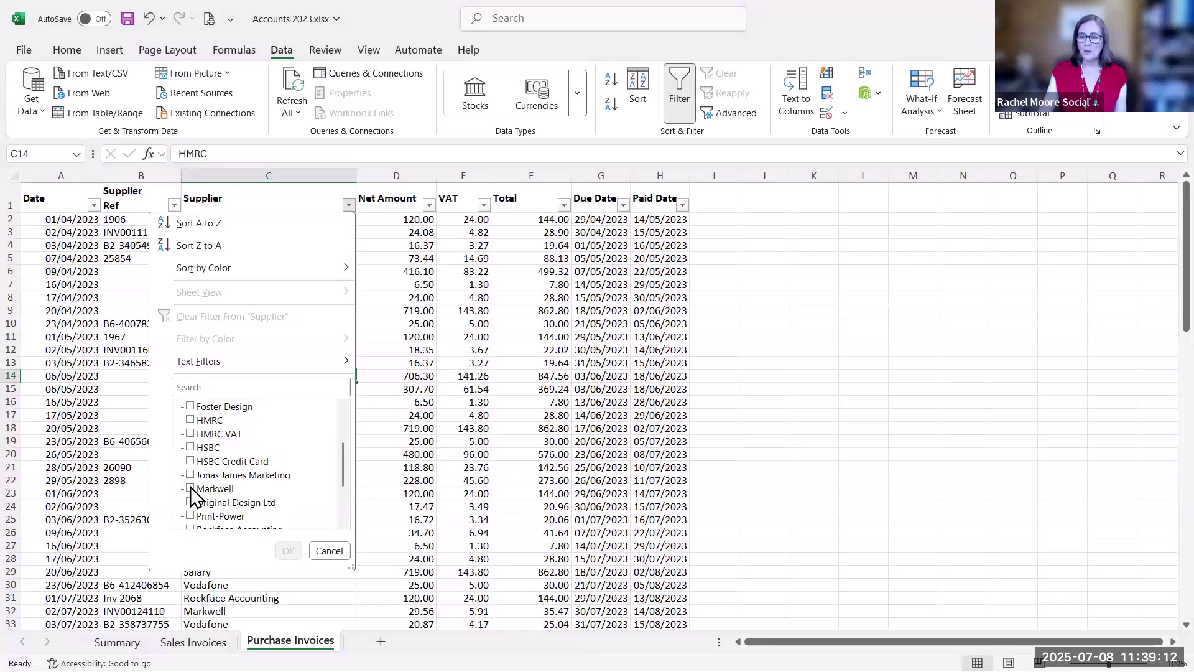
click(191, 488)
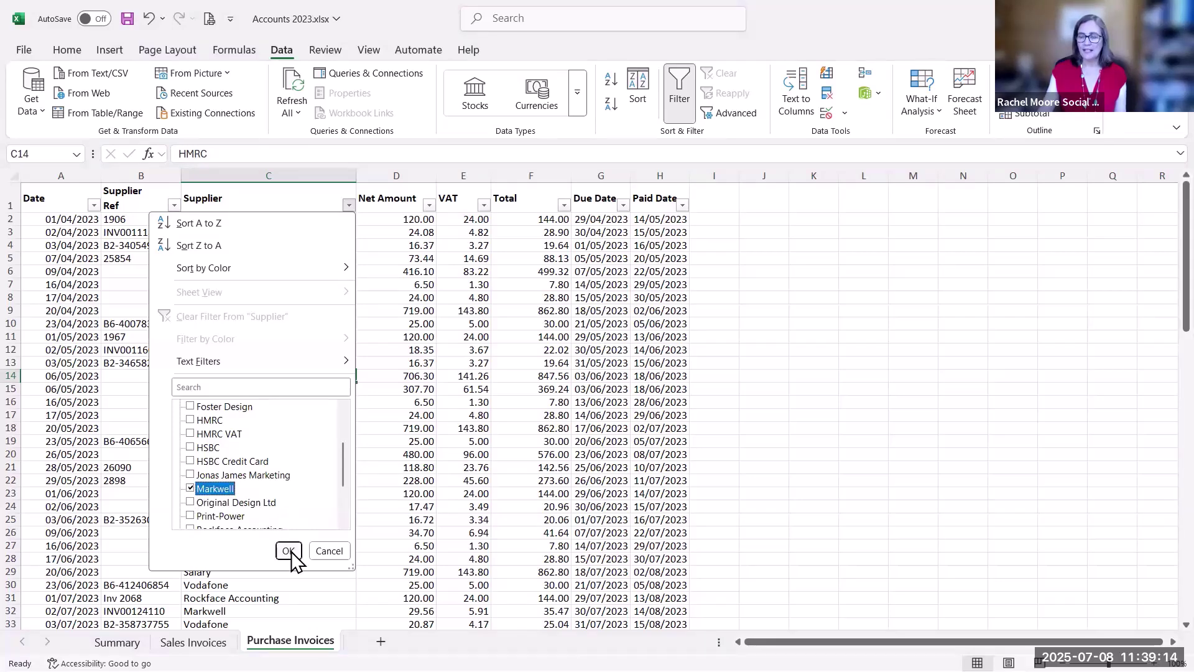
click(289, 551)
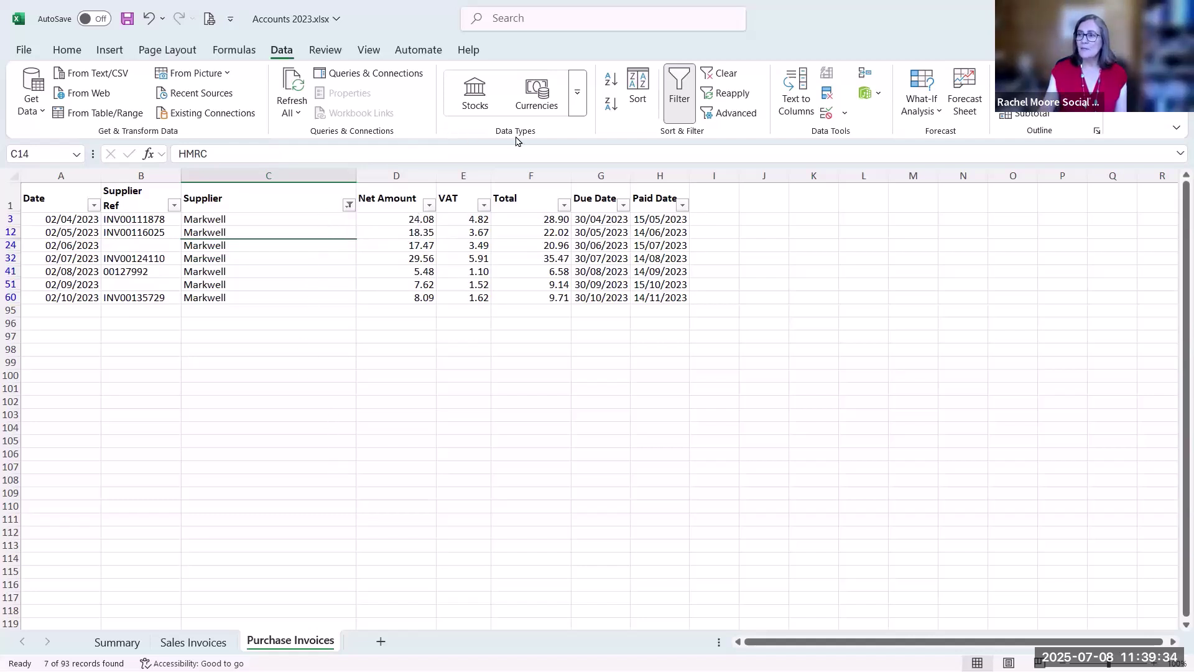
click(727, 75)
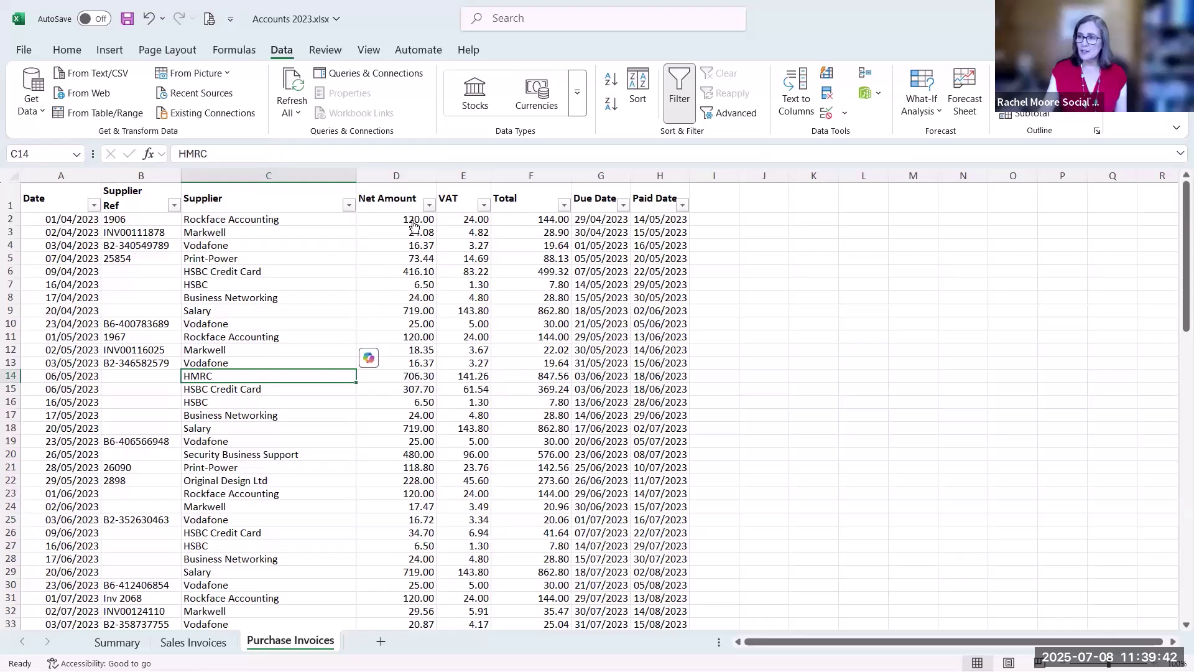
Apply a Net Amount 'Greater Than 500' number filter, leaving 13 of 93 invoices visible
click(428, 205)
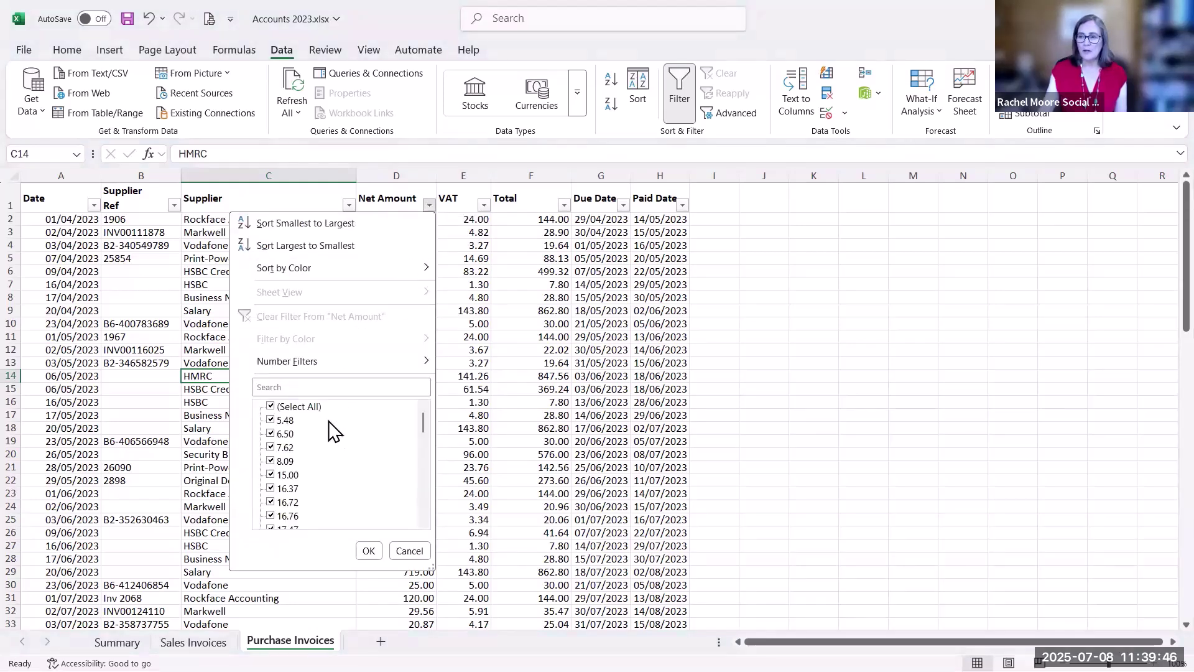
scroll(306, 476, down, 1)
scroll(305, 477, down, 10)
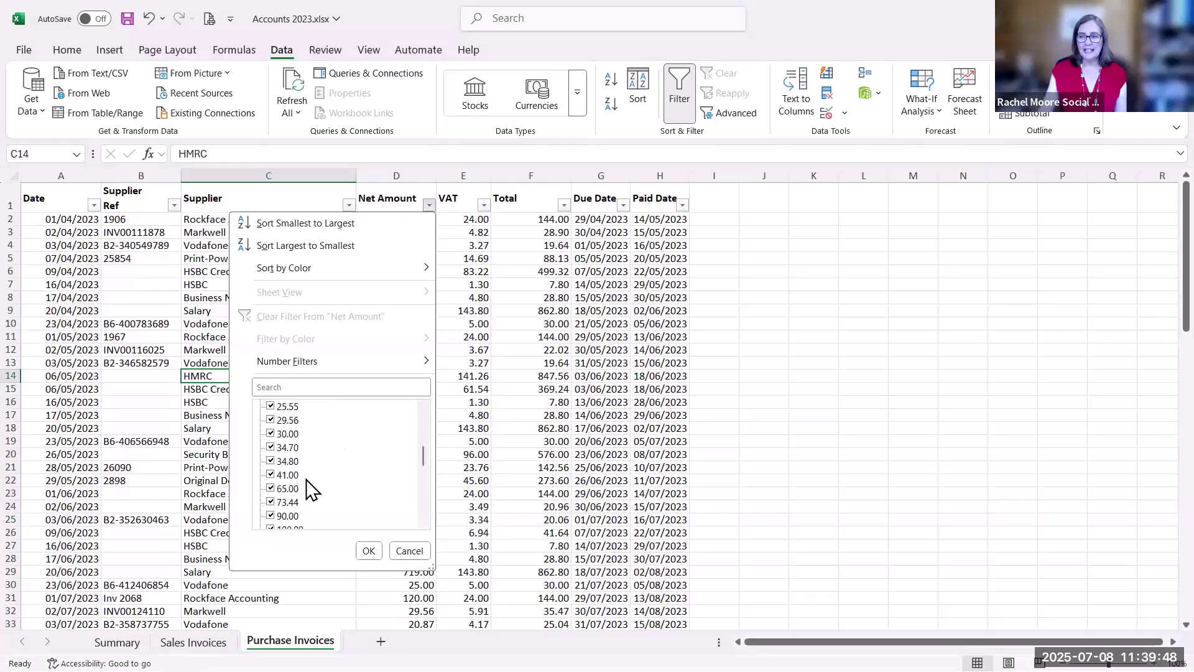
scroll(305, 488, up, 12)
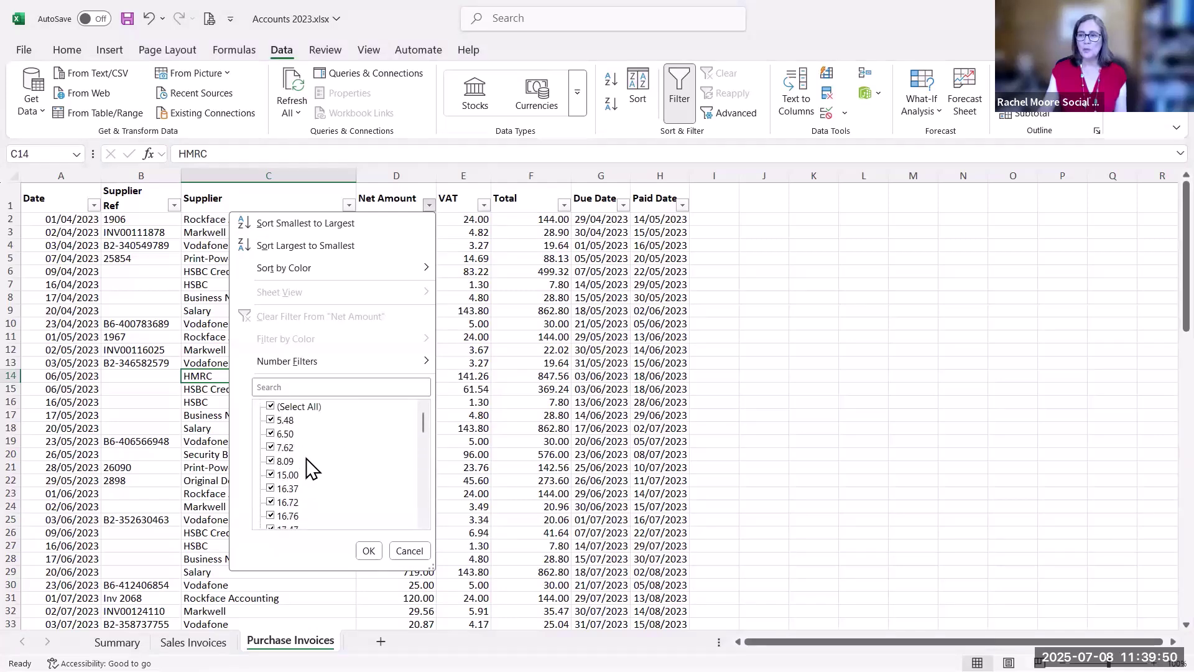
mouse_move(306, 366)
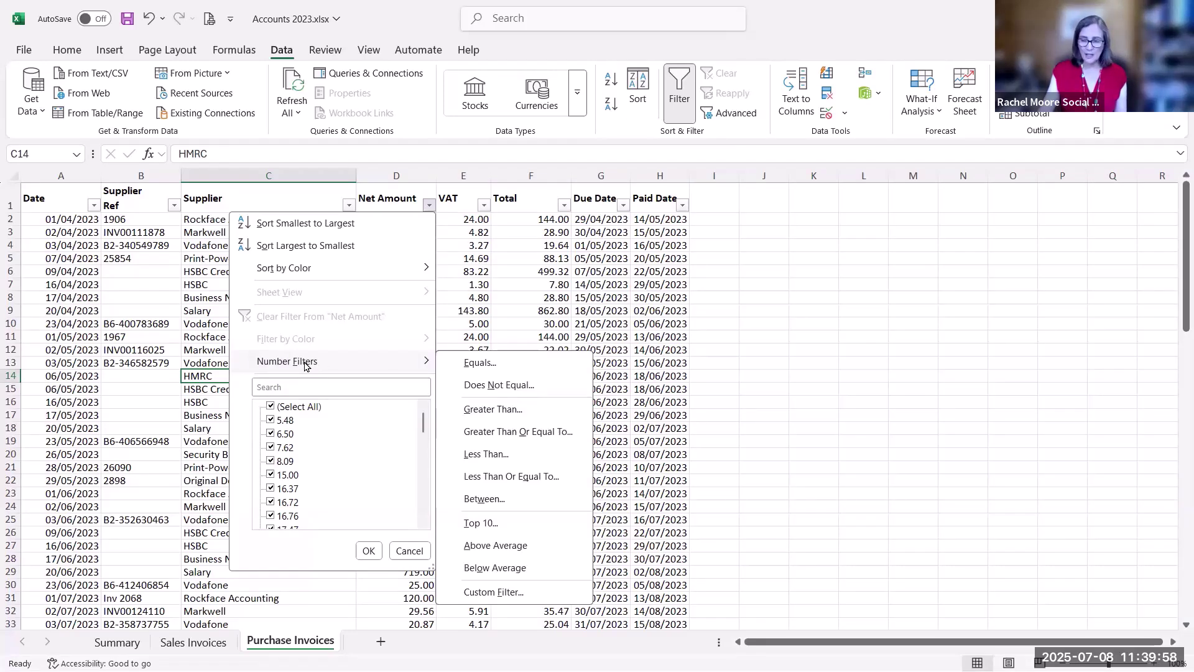
click(501, 412)
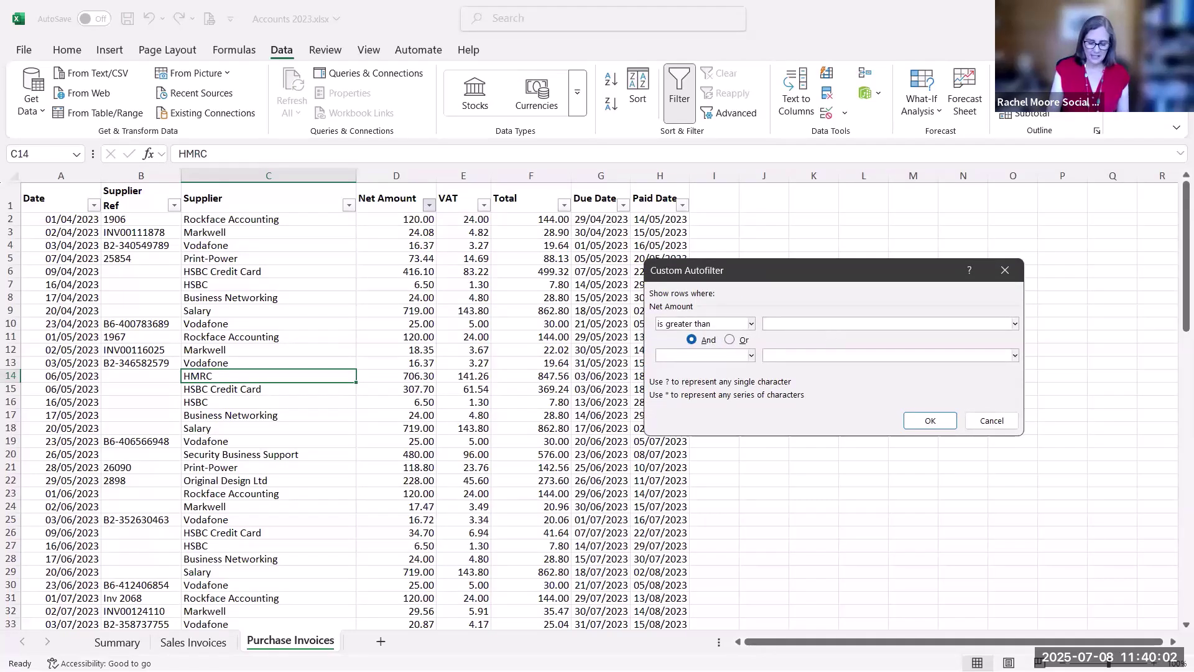
text(500)
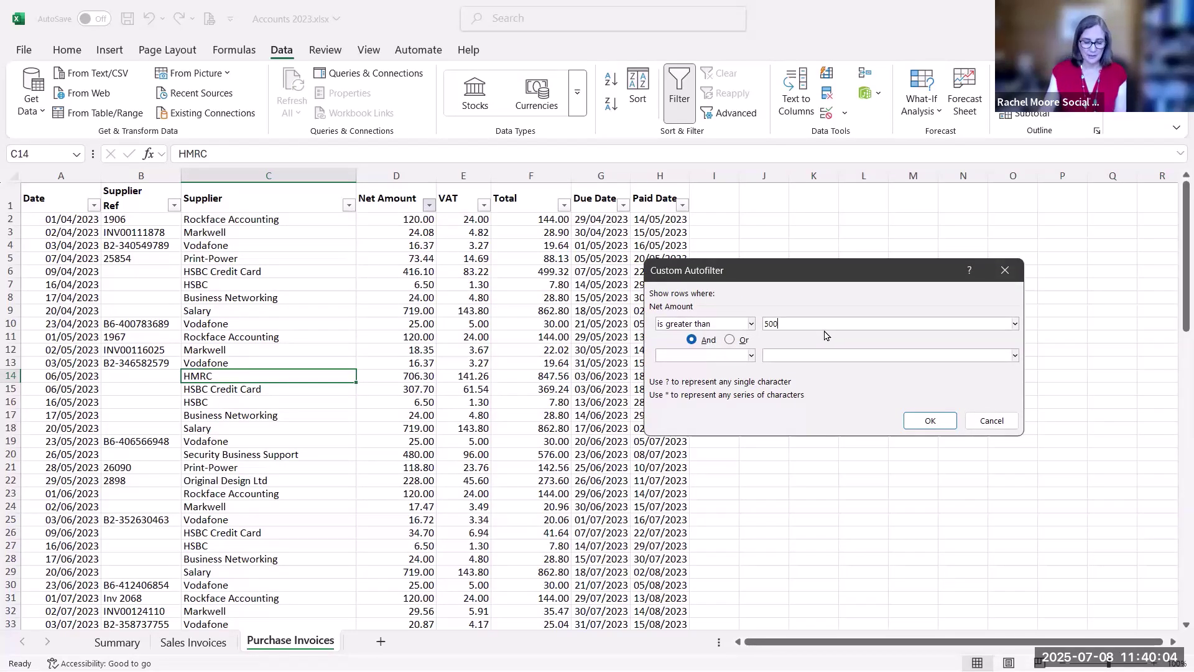
click(931, 421)
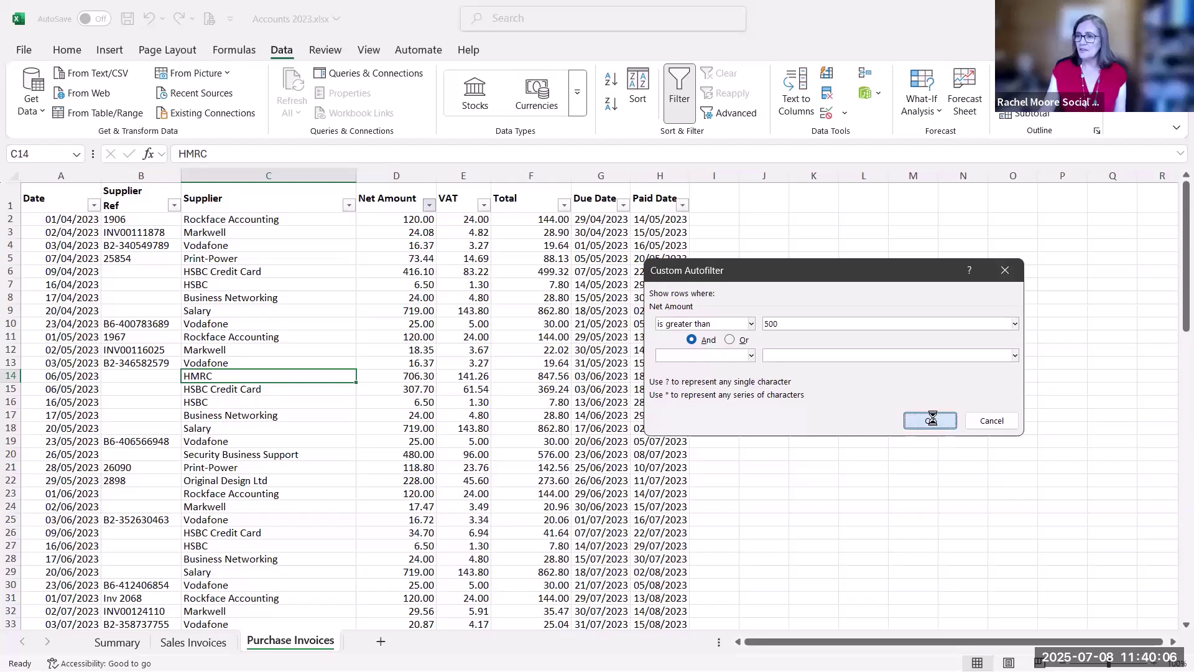
click(314, 351)
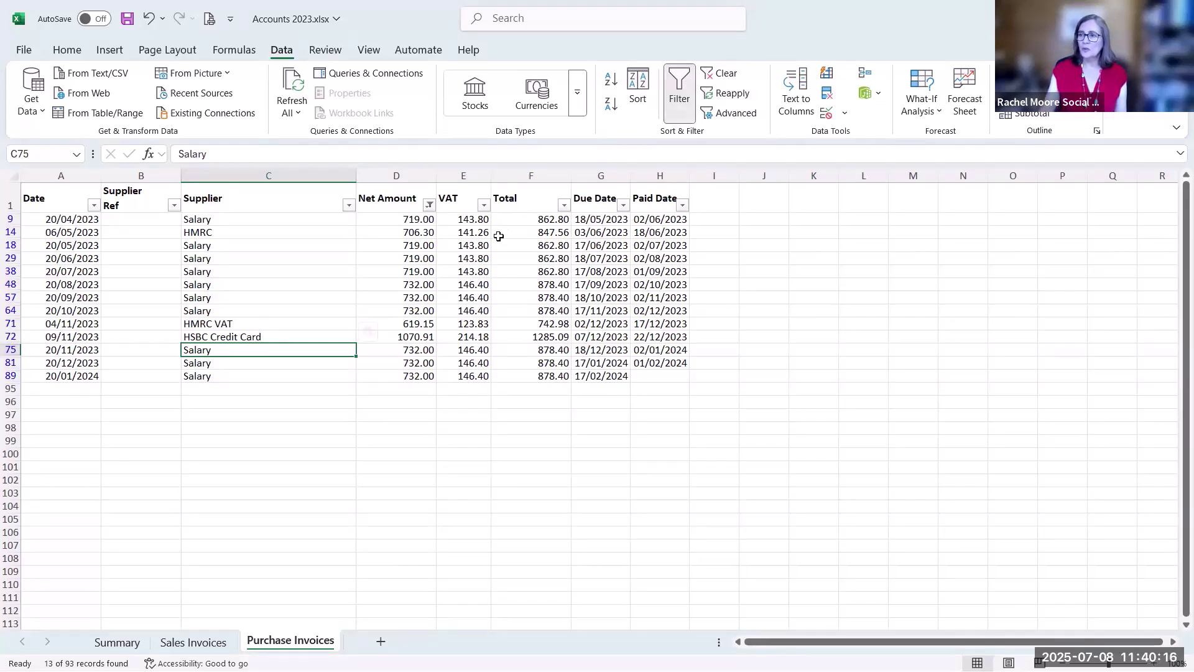
Clear the Net Amount filter so rows 2 to 94 are all listed again
click(430, 206)
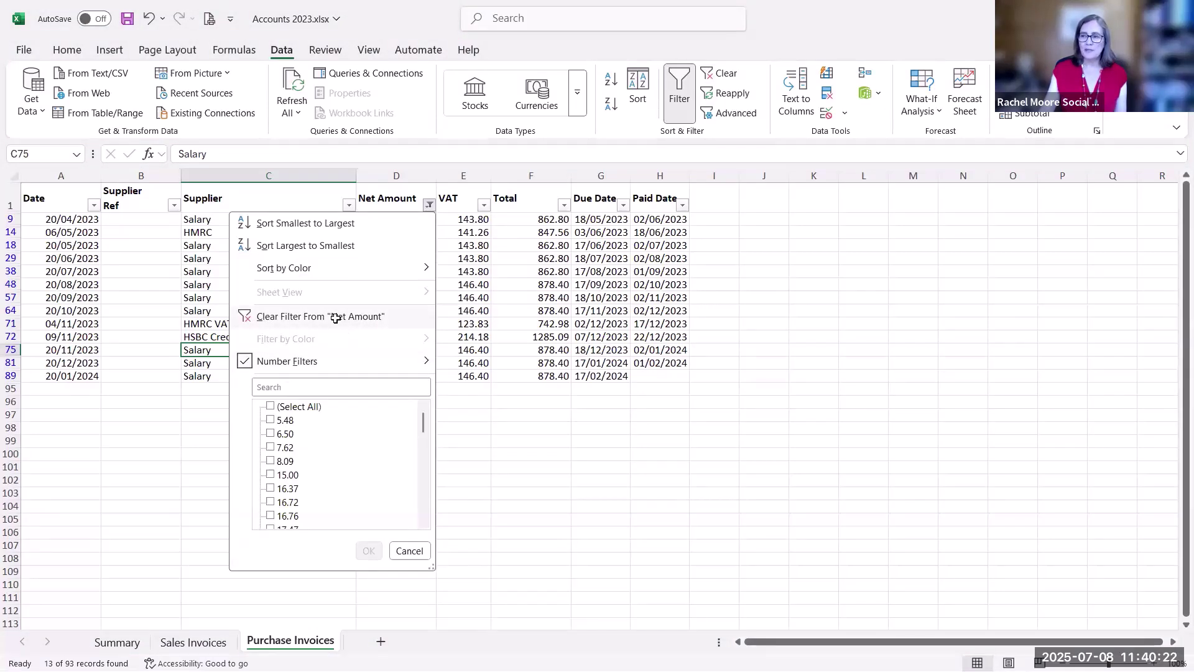
click(341, 318)
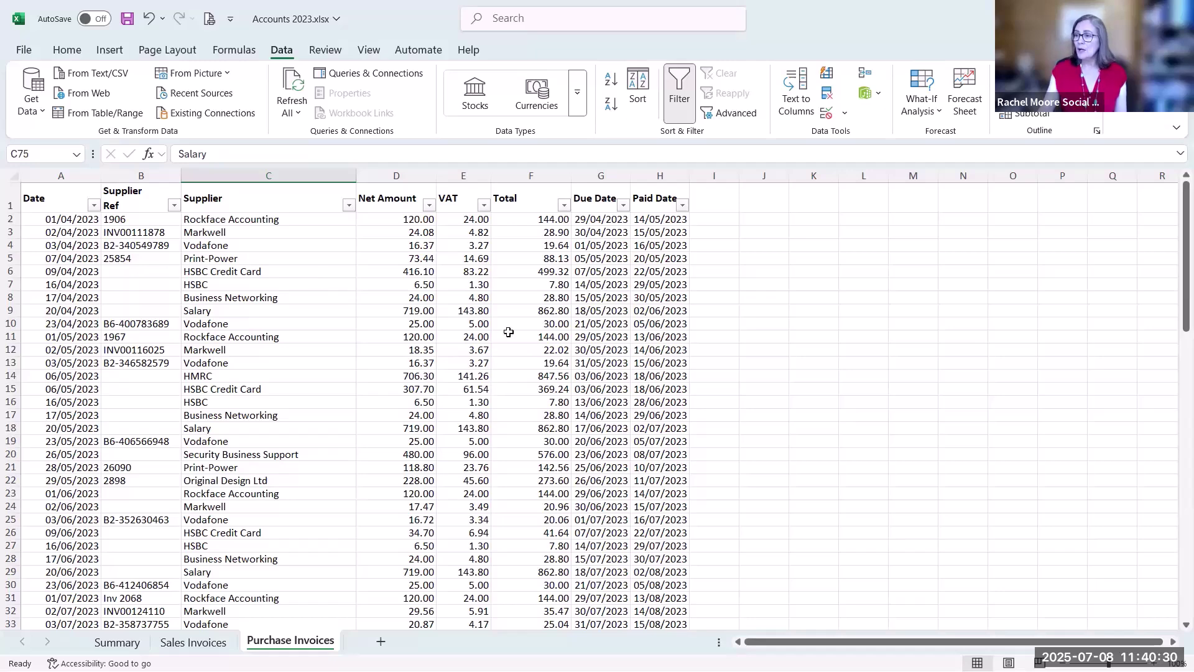
scroll(562, 308, down, 1)
scroll(562, 307, down, 20)
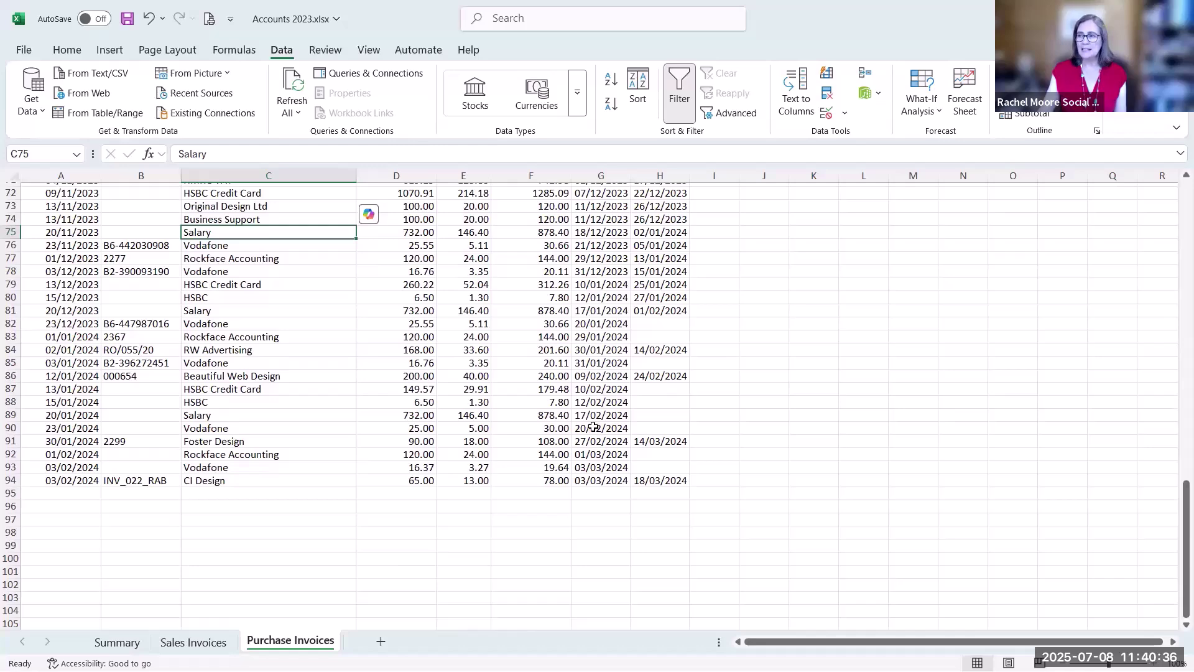
scroll(593, 428, up, 4)
scroll(593, 428, up, 20)
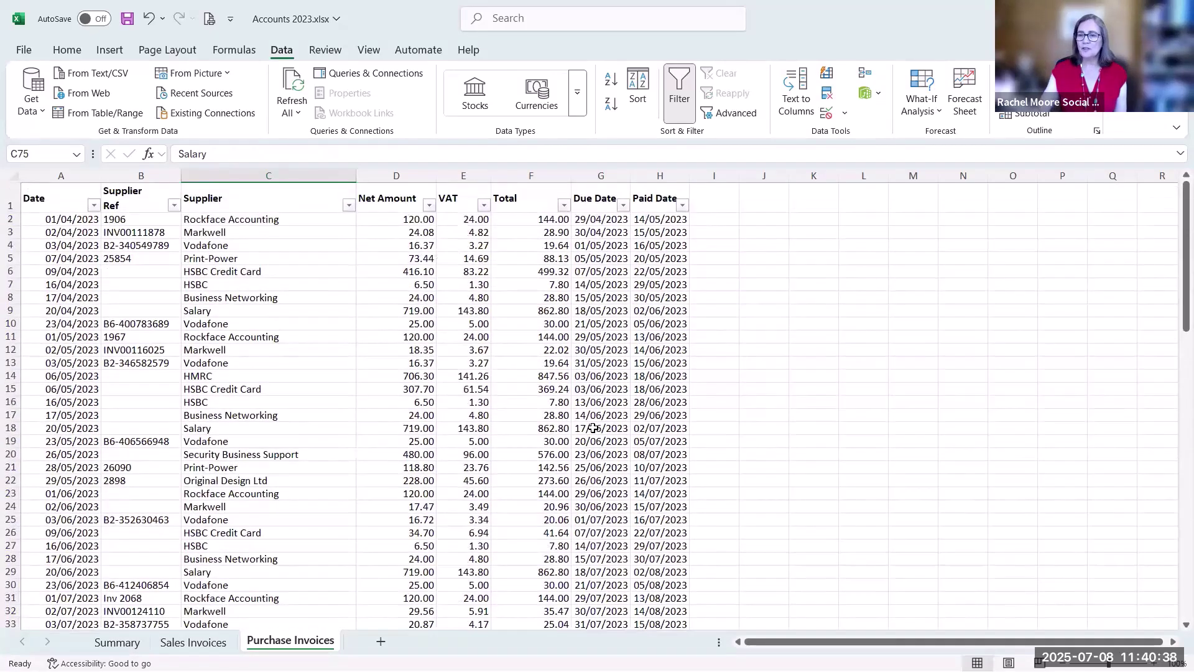
Filter Paid Date to blanks to show unpaid invoices, then switch filtering off entirely
click(684, 205)
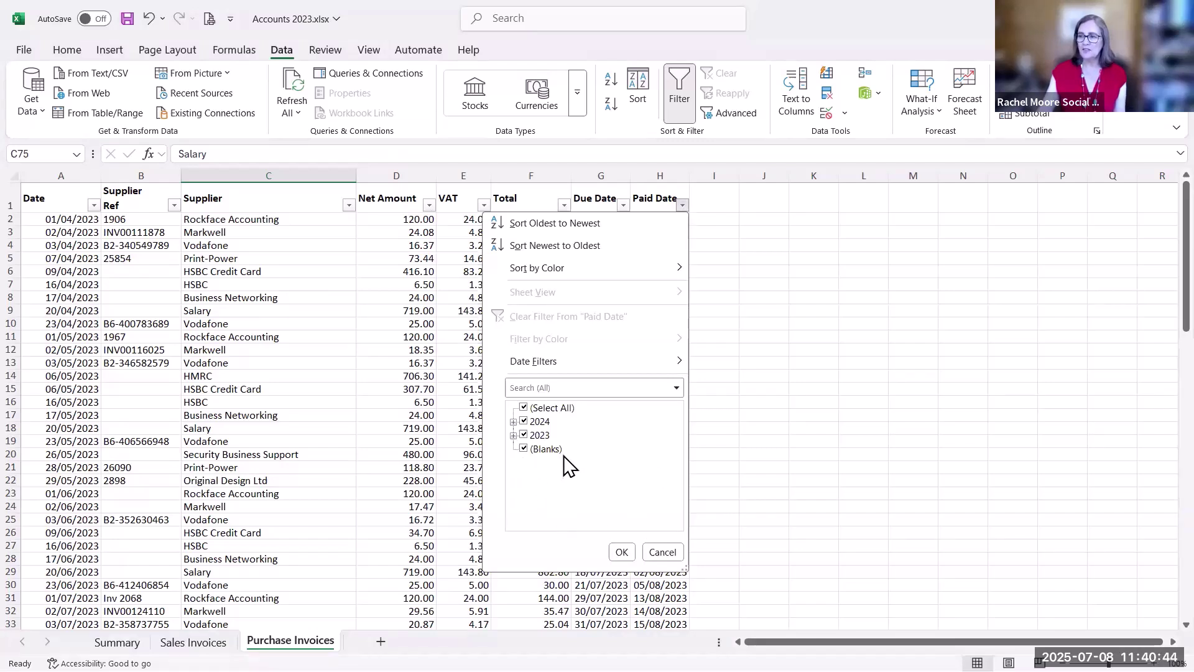
click(526, 409)
click(524, 448)
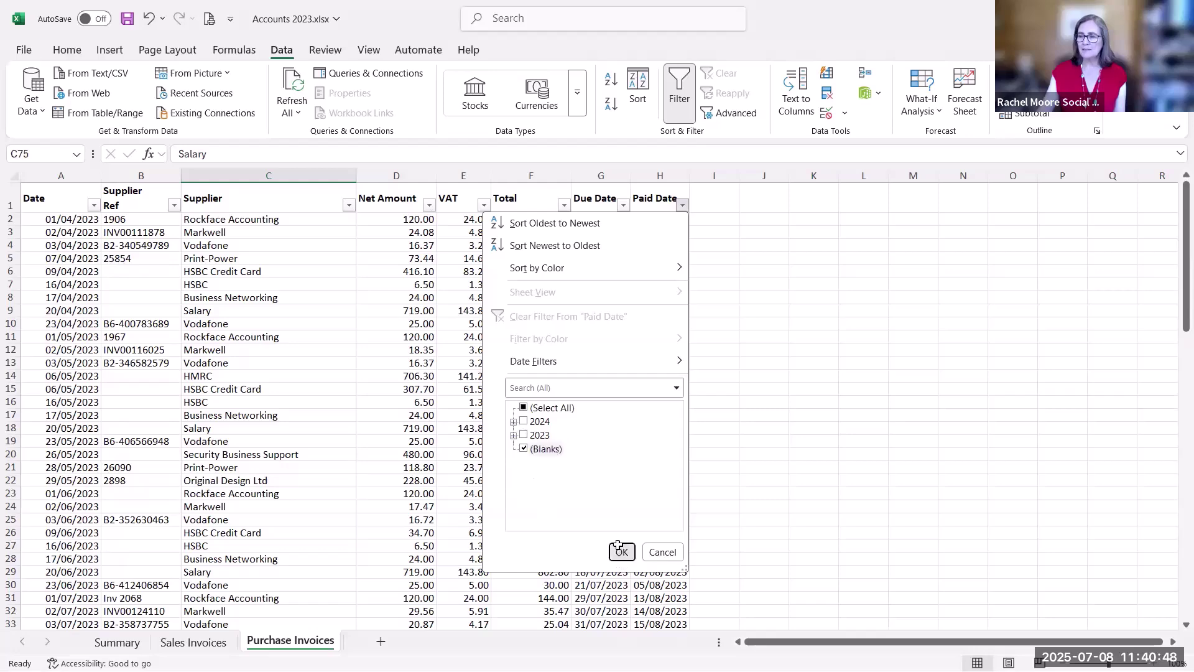
click(623, 552)
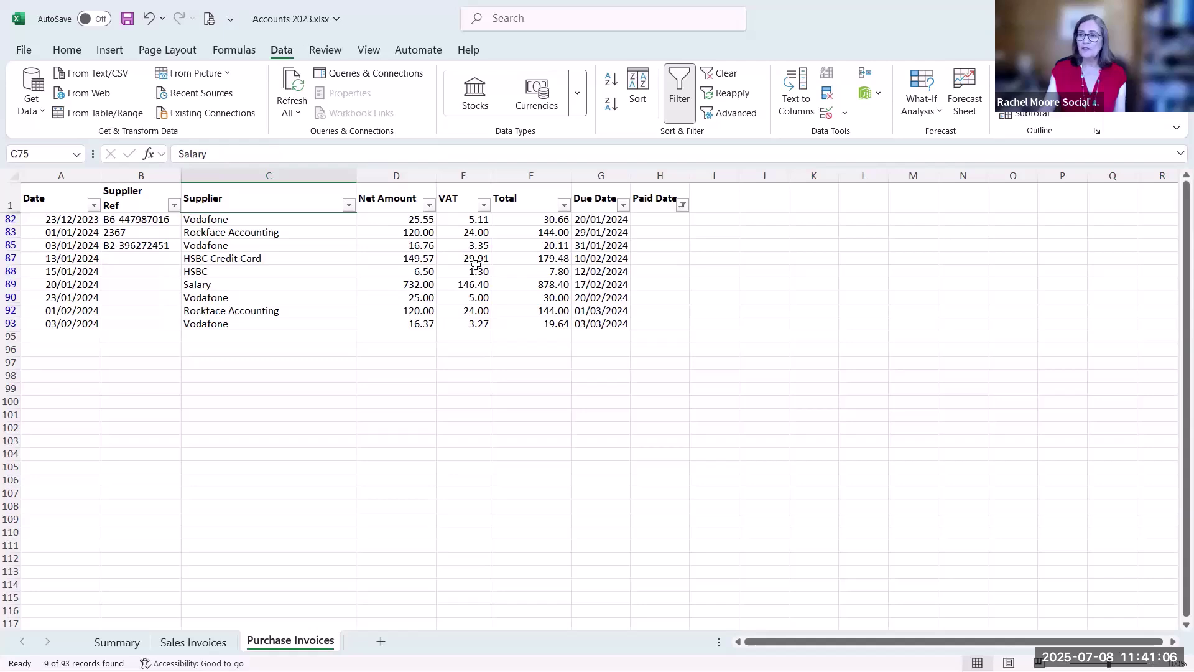
click(678, 115)
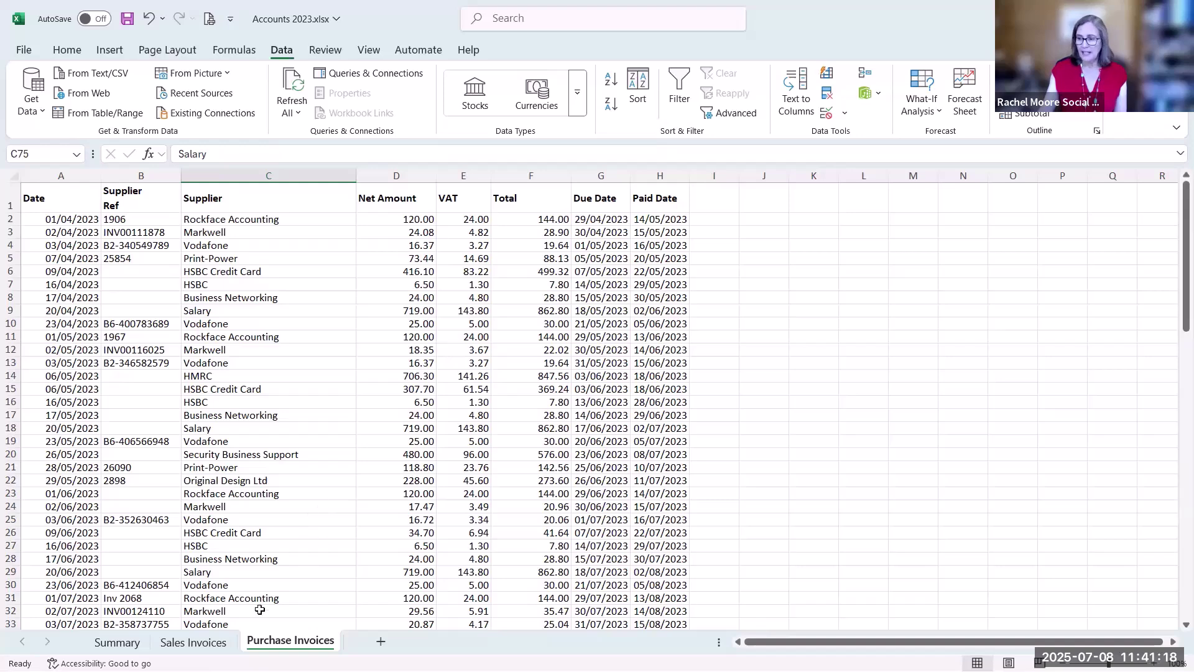
Return to the Sales Invoices sheet and select a cell inside the sales data
key(ctrl+Page_Up)
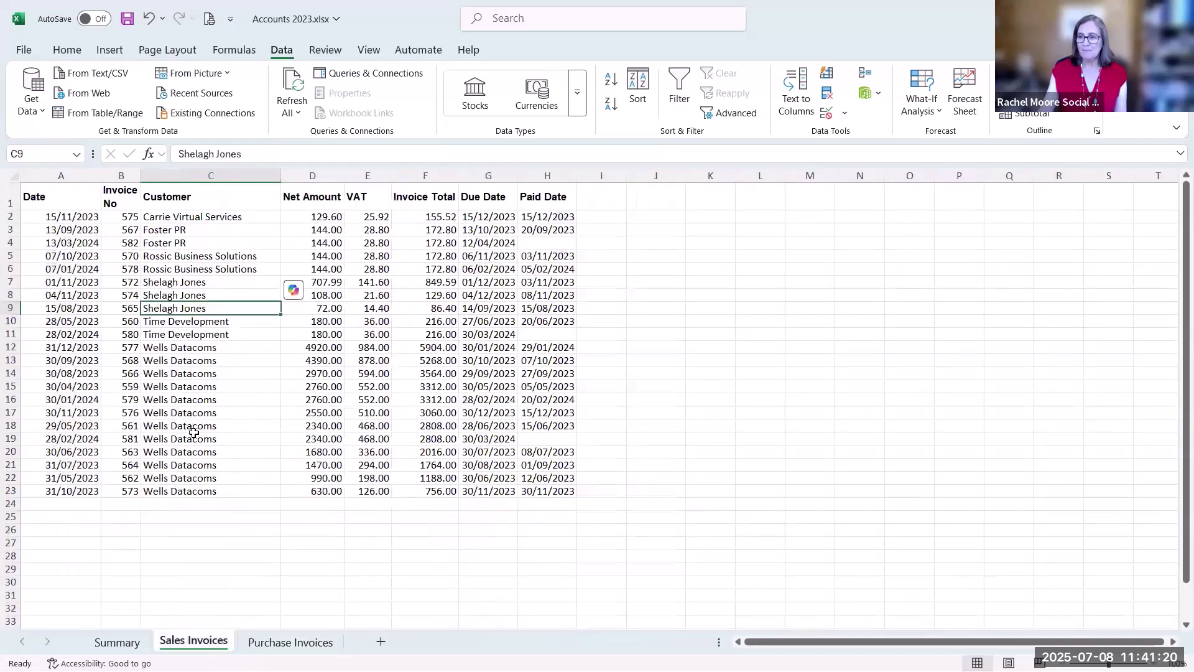
click(193, 428)
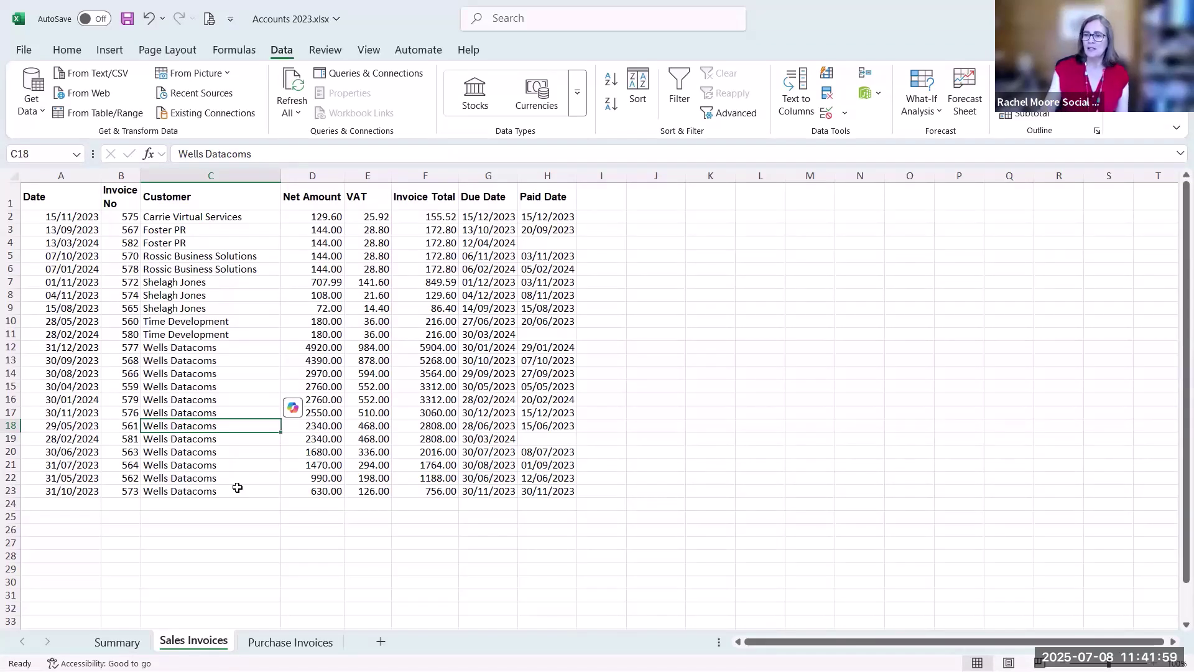
click(191, 359)
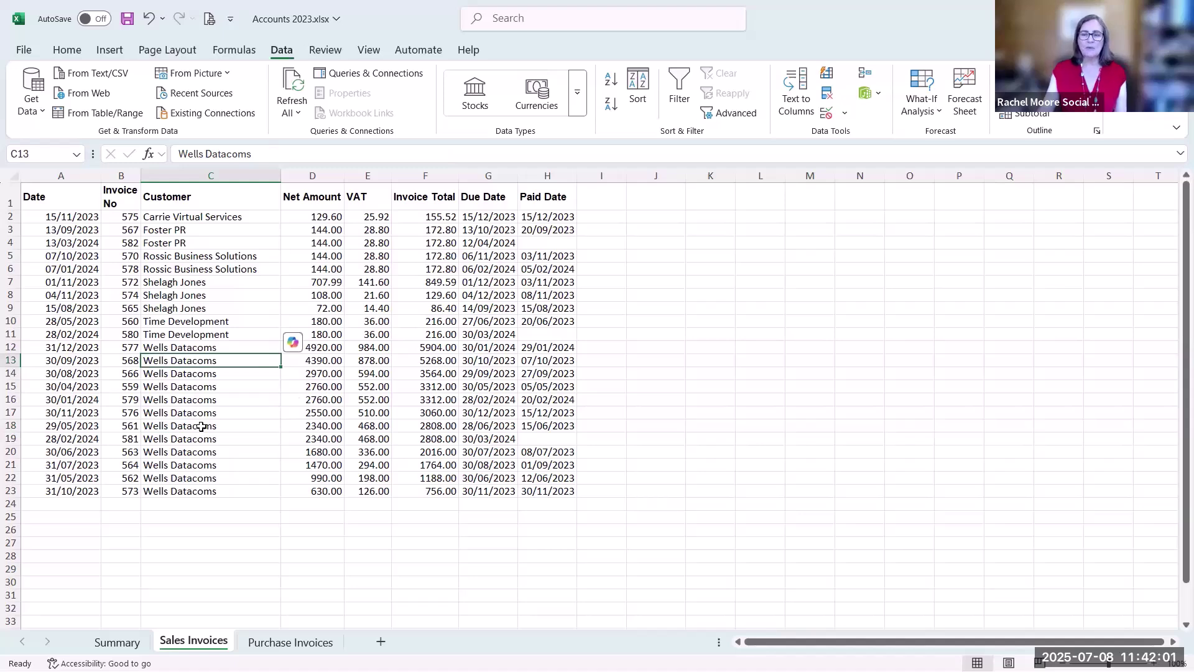
Insert a PivotTable from 'Sales Invoices'!$A$1:$H$23 on a new worksheet
click(112, 51)
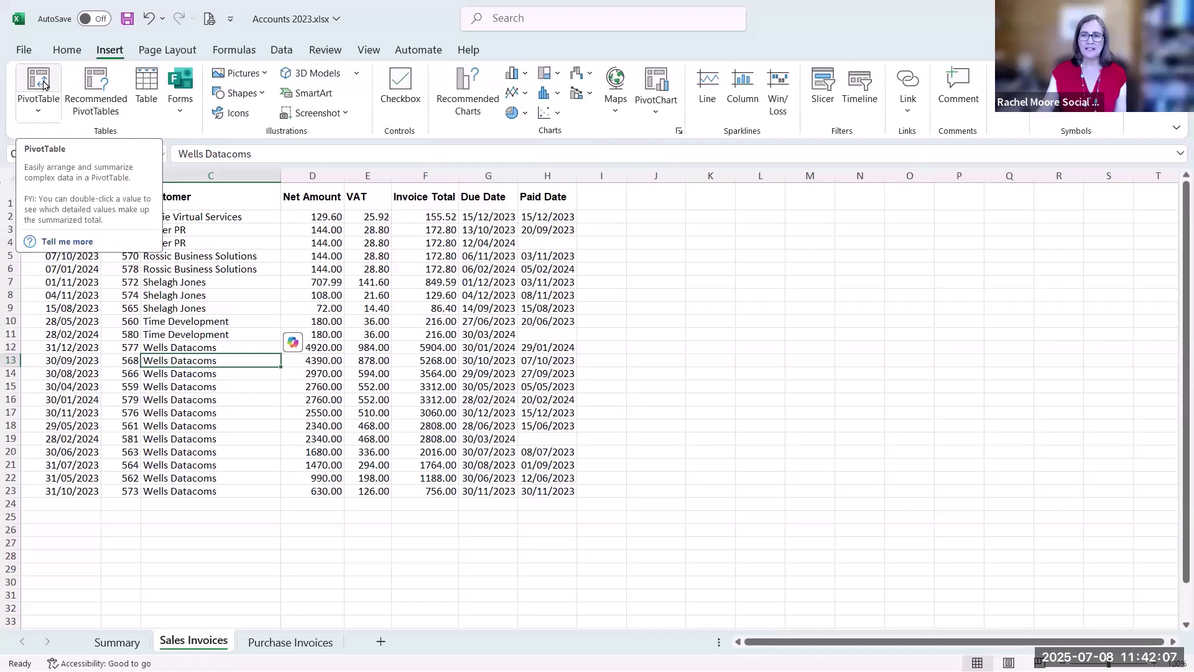
click(44, 84)
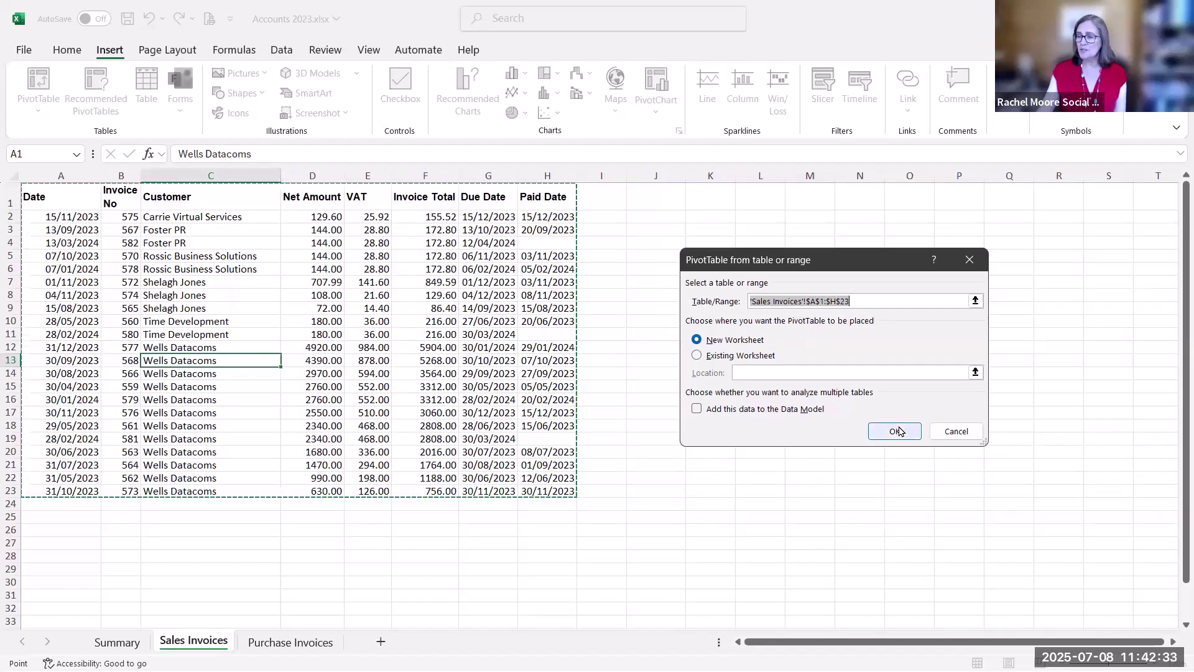
click(899, 431)
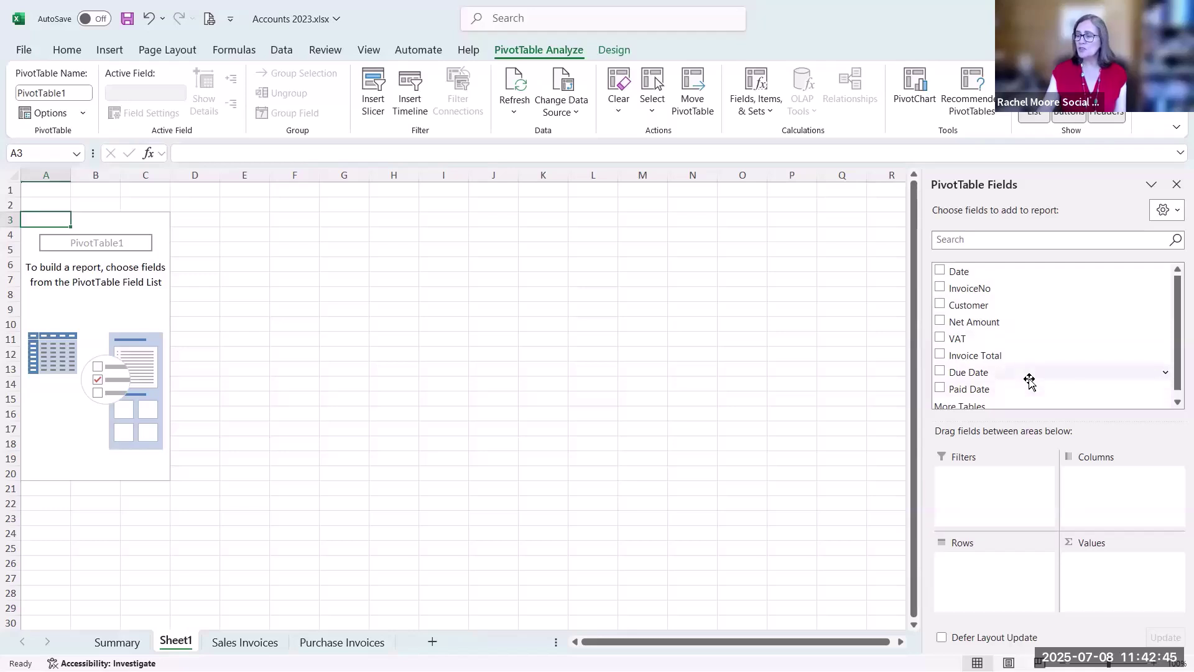
Sum Net Amount by Customer in the PivotTable (total 31753.59), then open Purchase Invoices
click(940, 305)
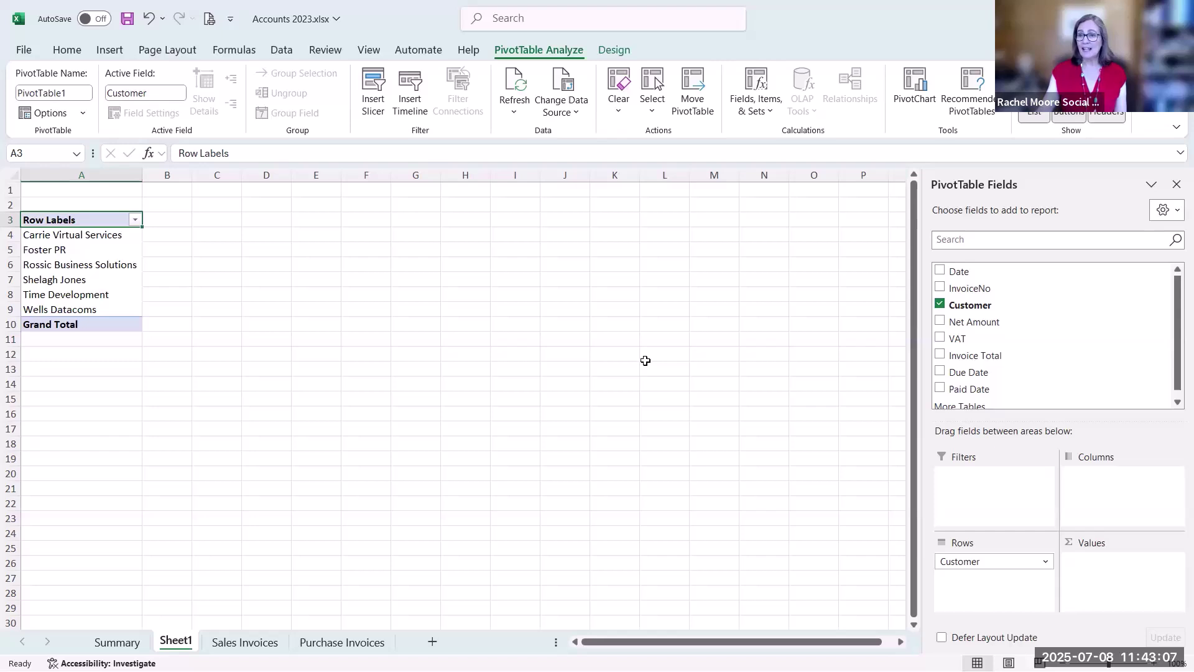
click(940, 321)
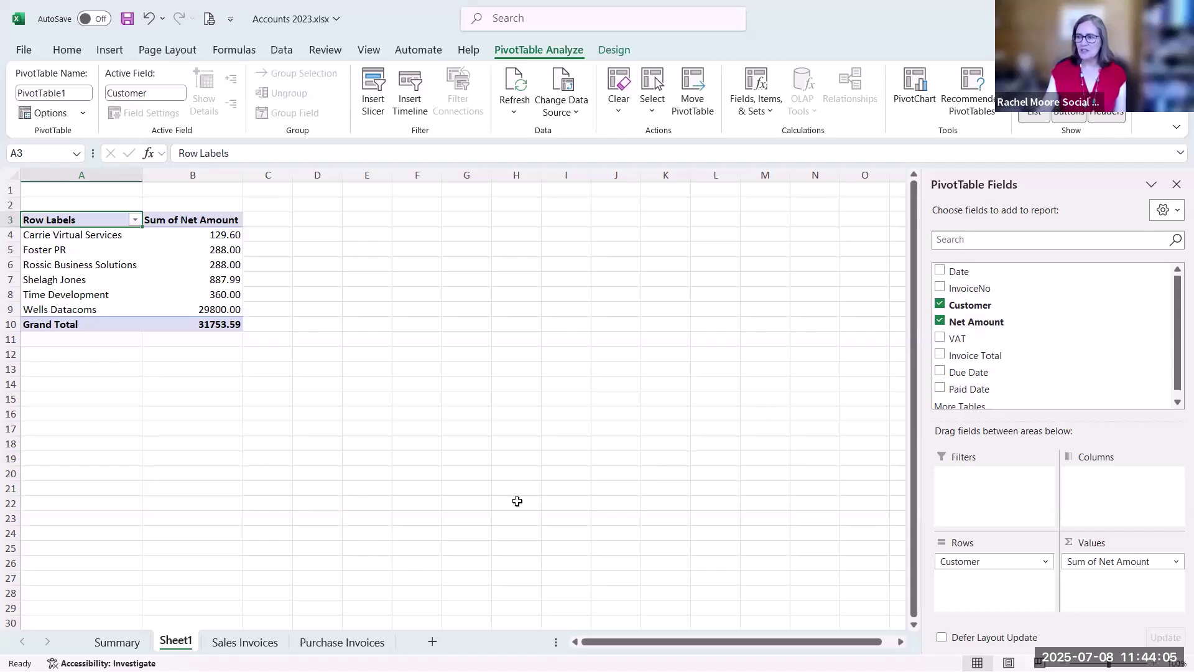
click(347, 643)
Insert a PivotTable from the purchase invoices data on a new worksheet
click(231, 363)
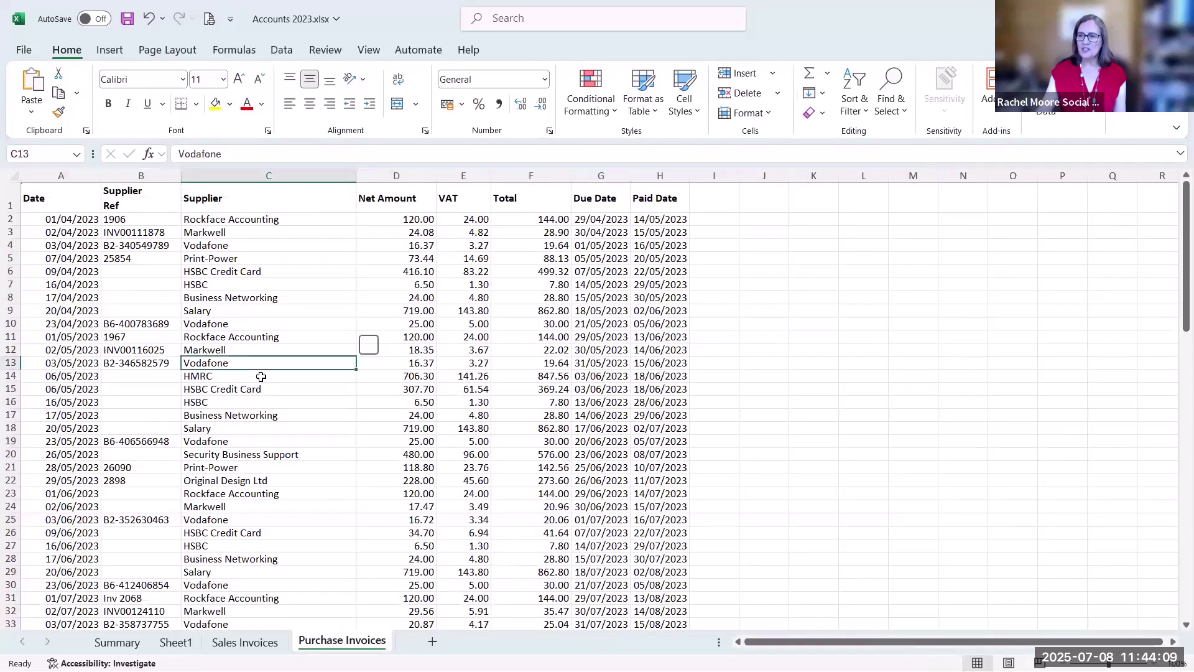
click(106, 49)
click(37, 84)
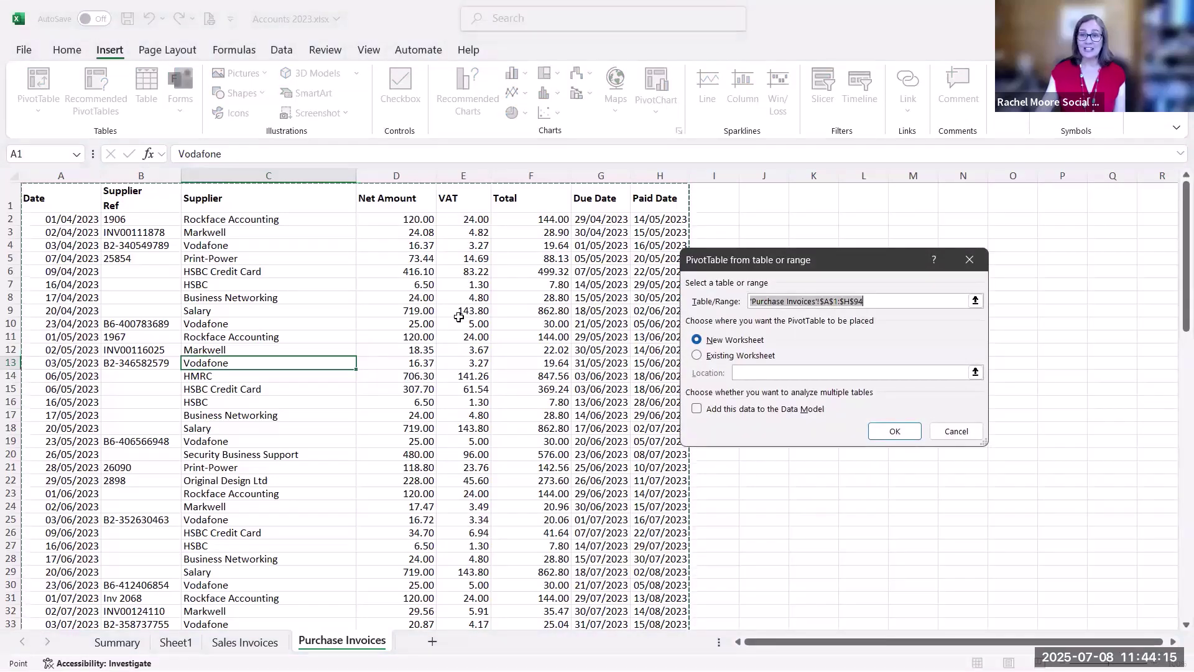
click(909, 432)
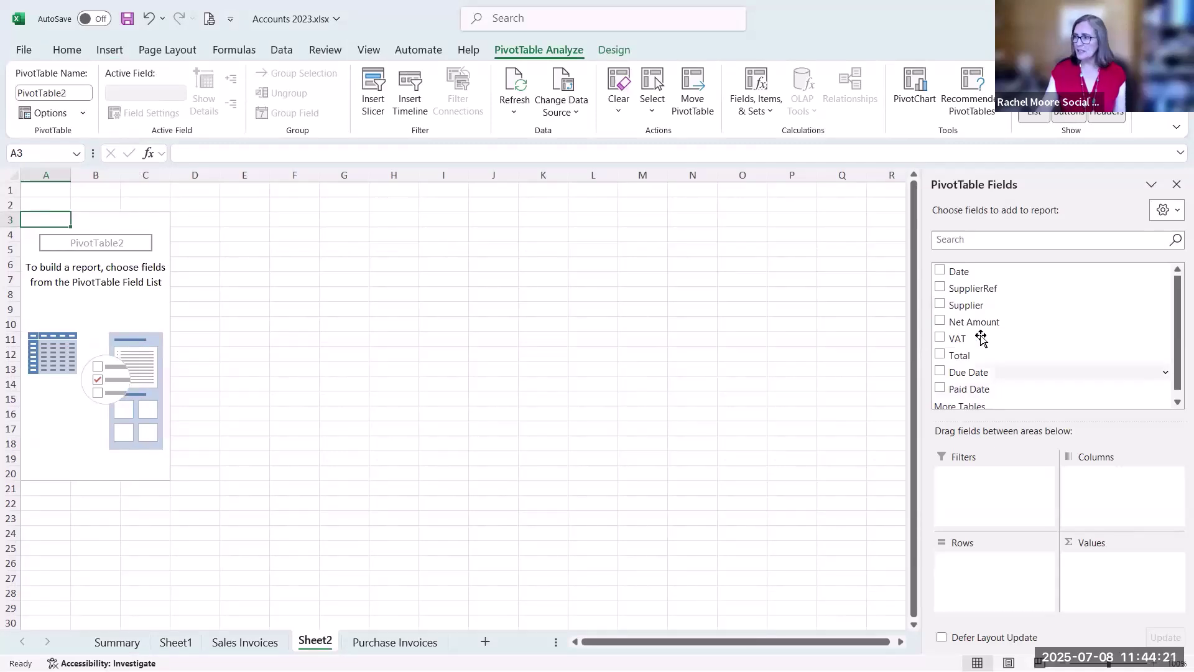
Sum Net Amount by Date, showing 2023 and 2024 by month with Quarters removed
click(940, 271)
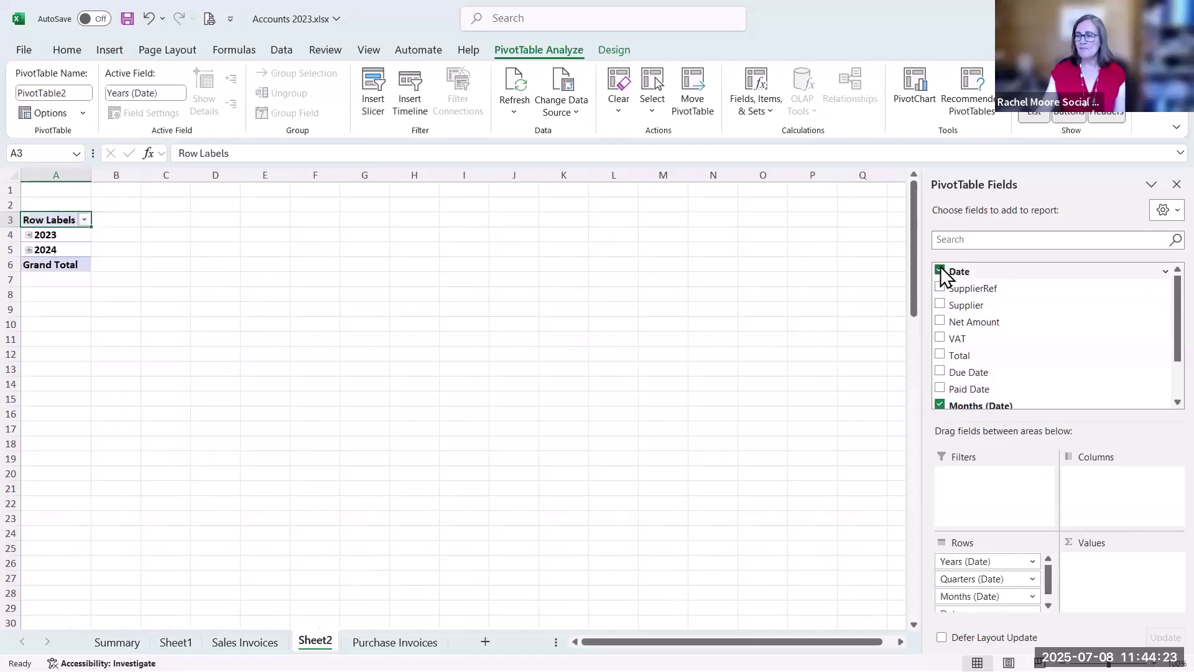
click(940, 322)
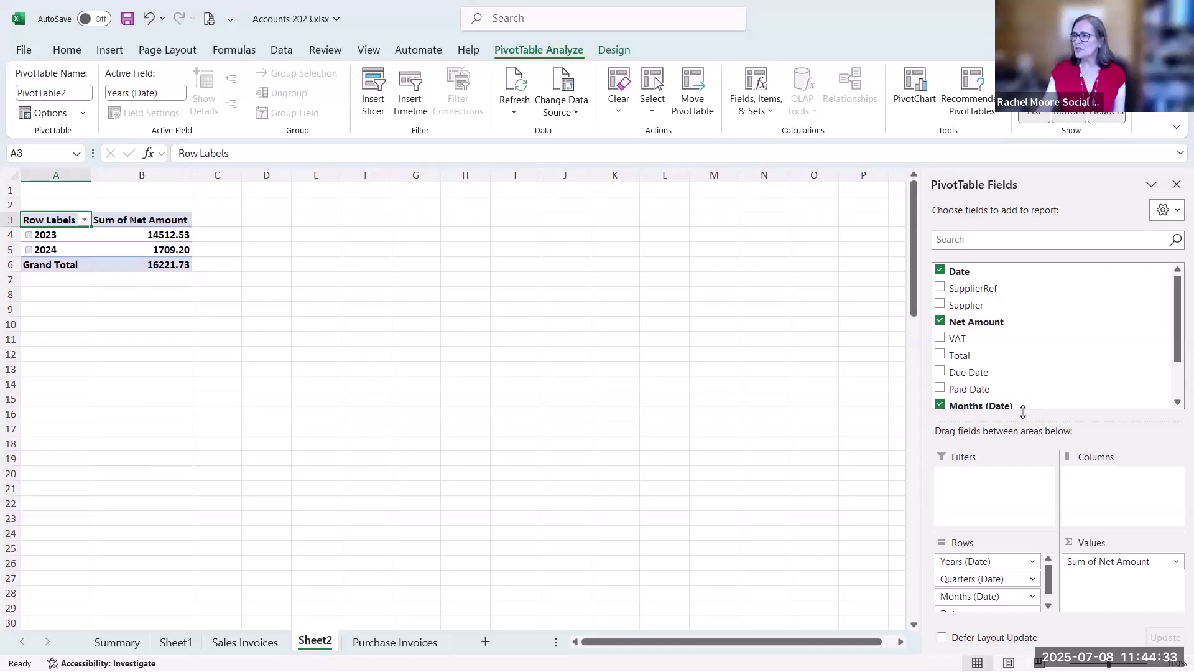
drag(1023, 417, 1018, 370)
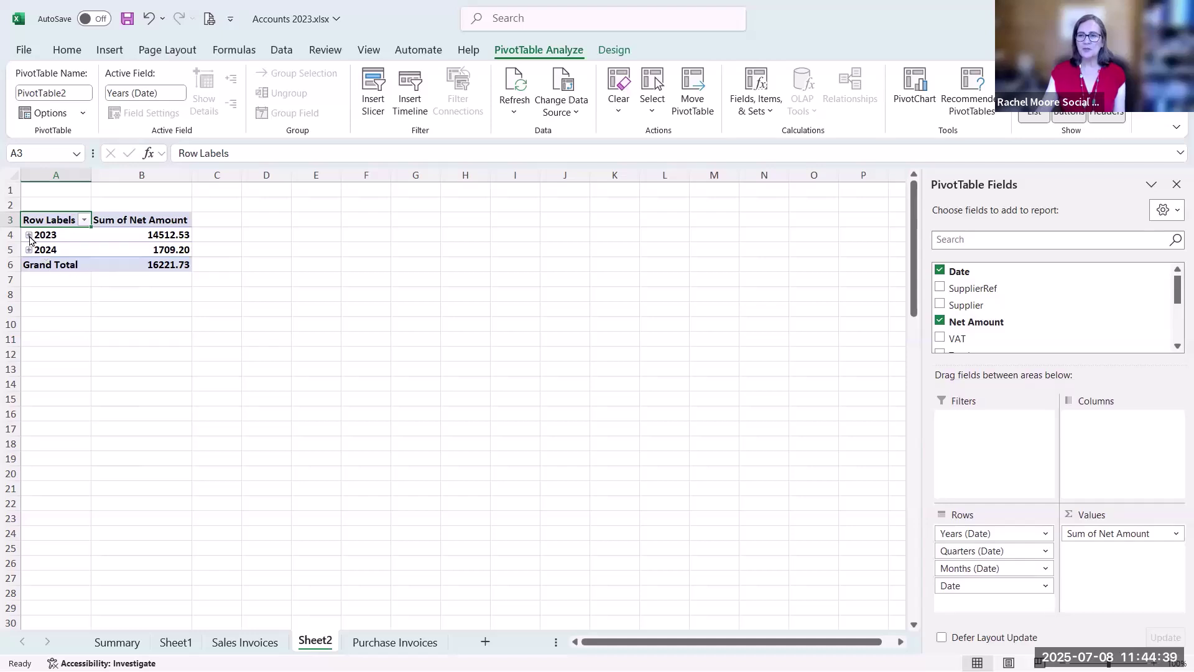
click(29, 236)
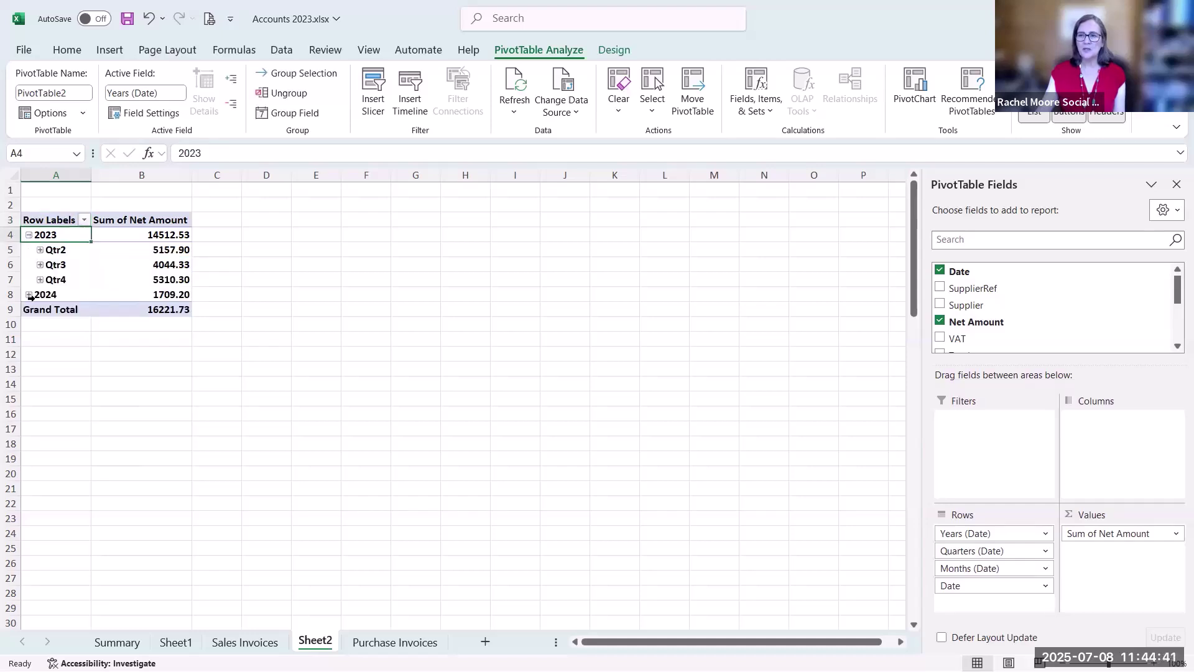
click(29, 295)
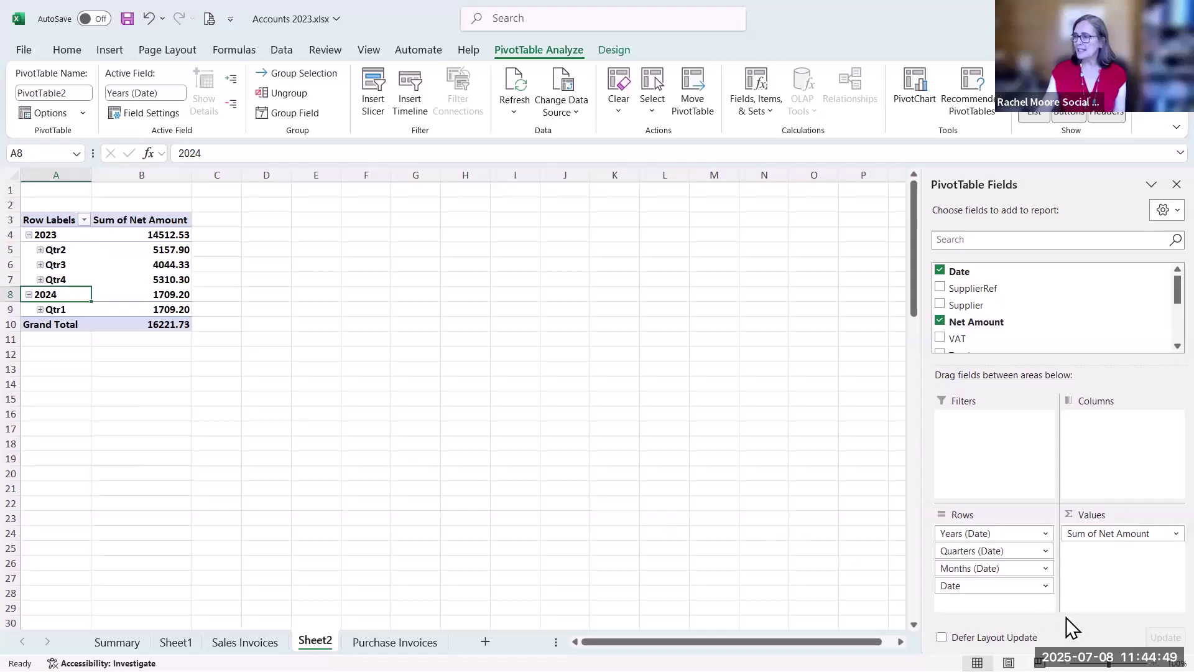
click(1047, 556)
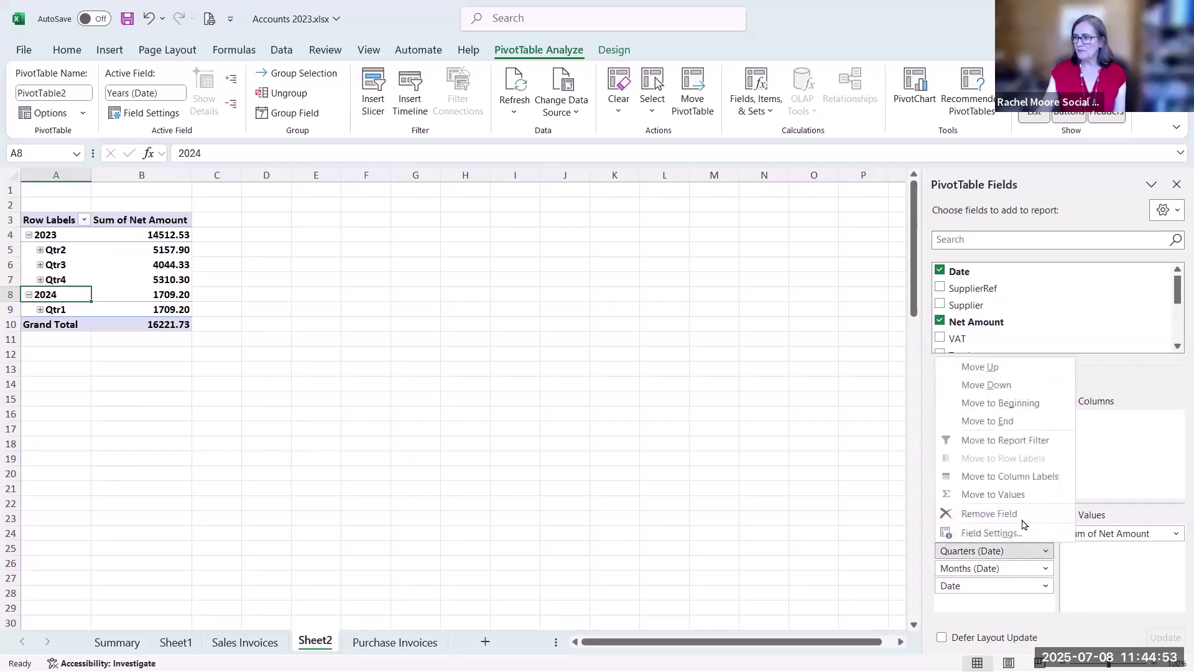
click(1020, 514)
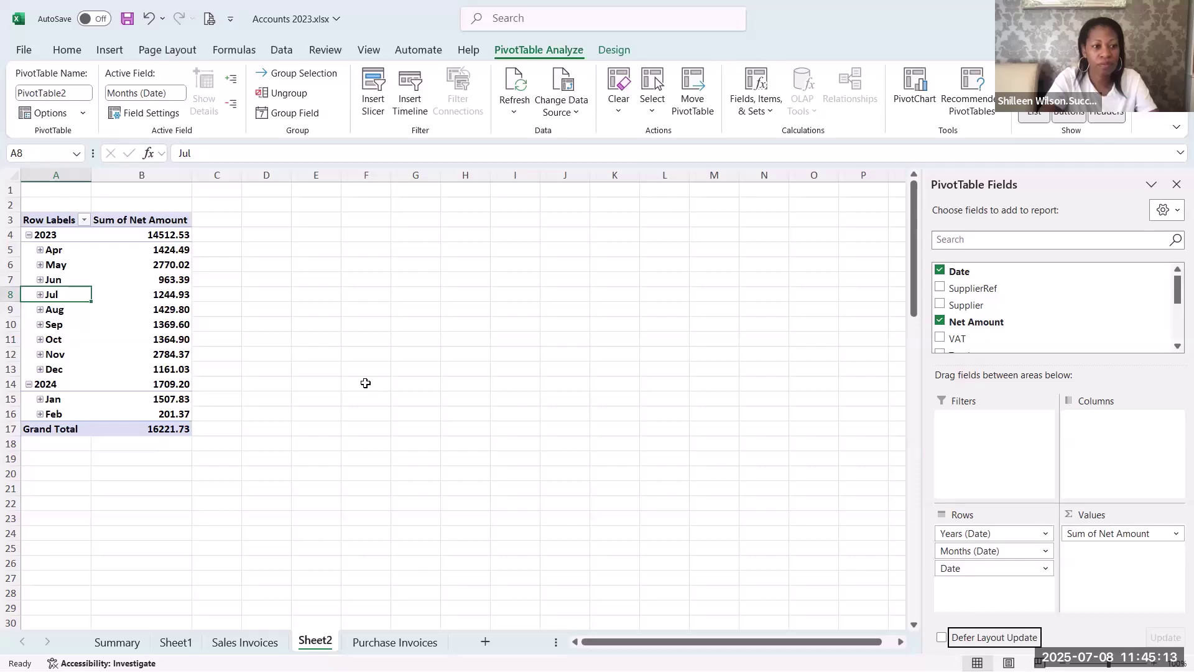
click(244, 643)
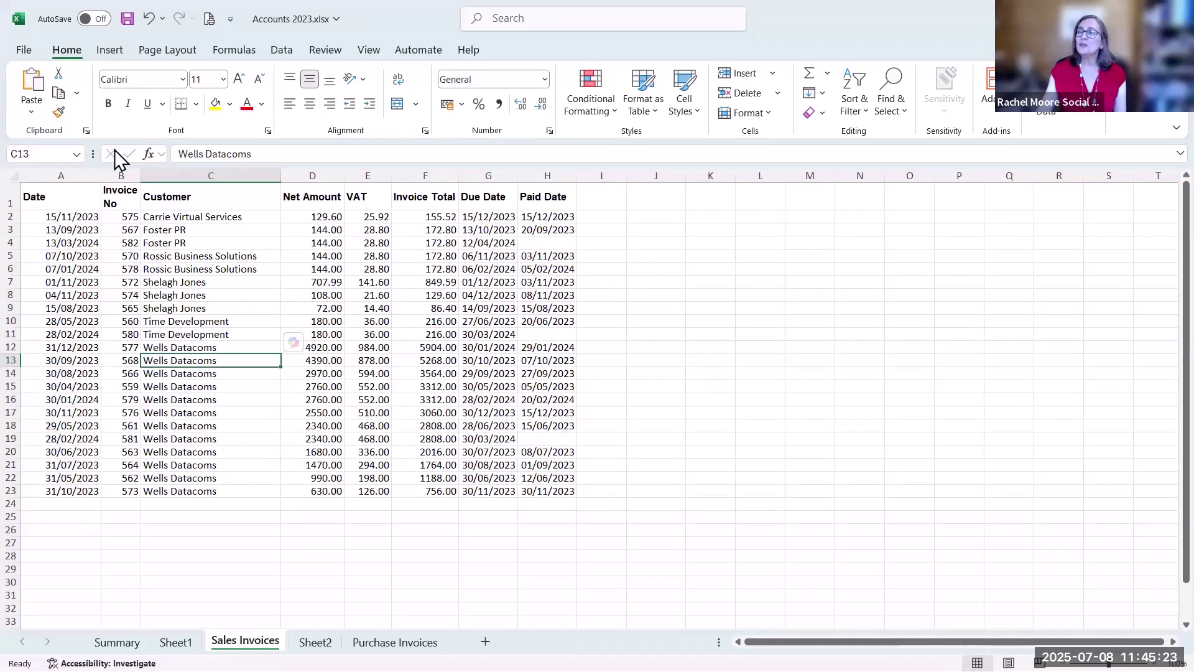
Insert a PivotChart on a new sheet charting summed Net Amount by Customer (31753.59)
click(113, 52)
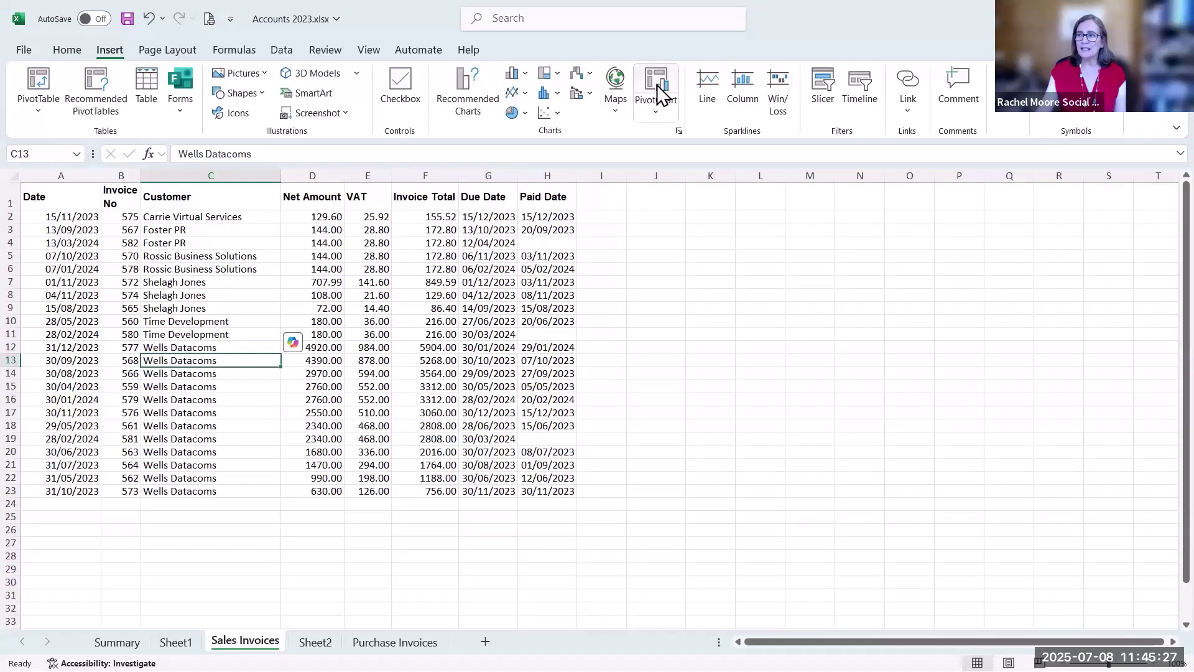
click(658, 87)
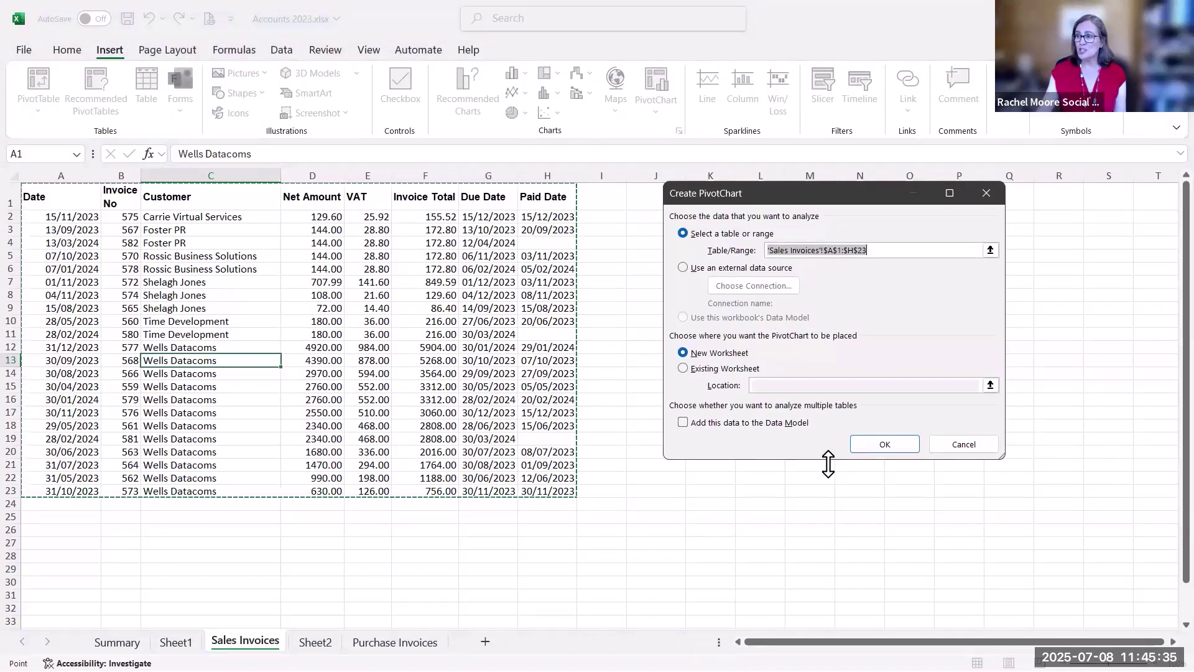
click(871, 445)
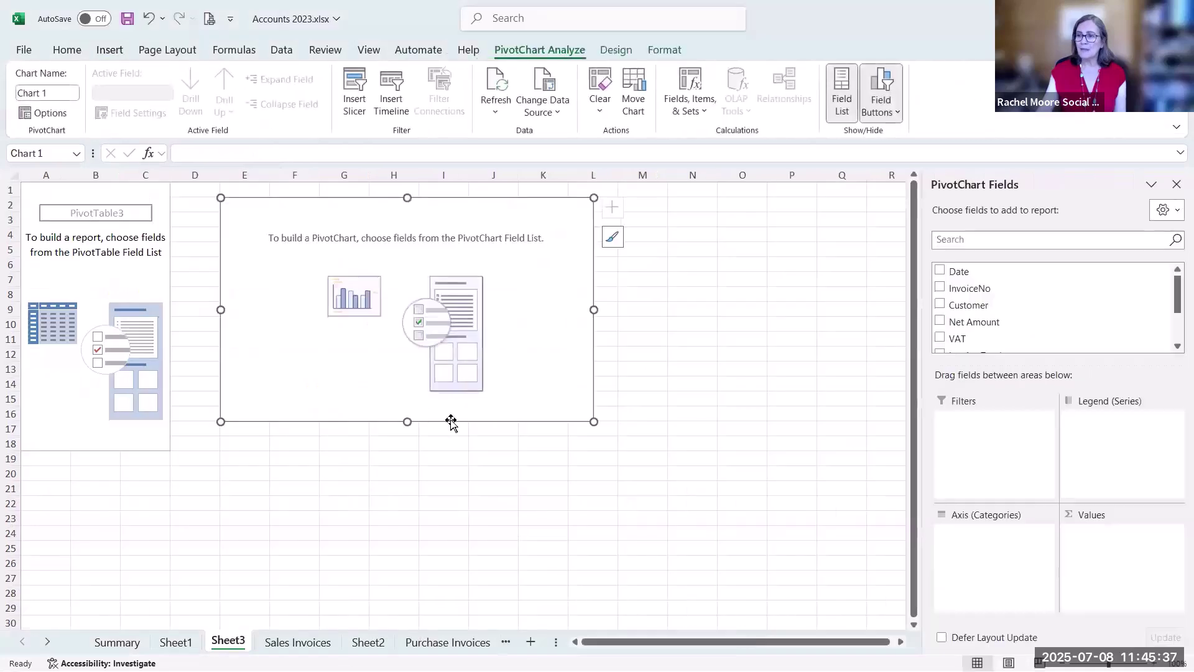
click(940, 305)
click(941, 320)
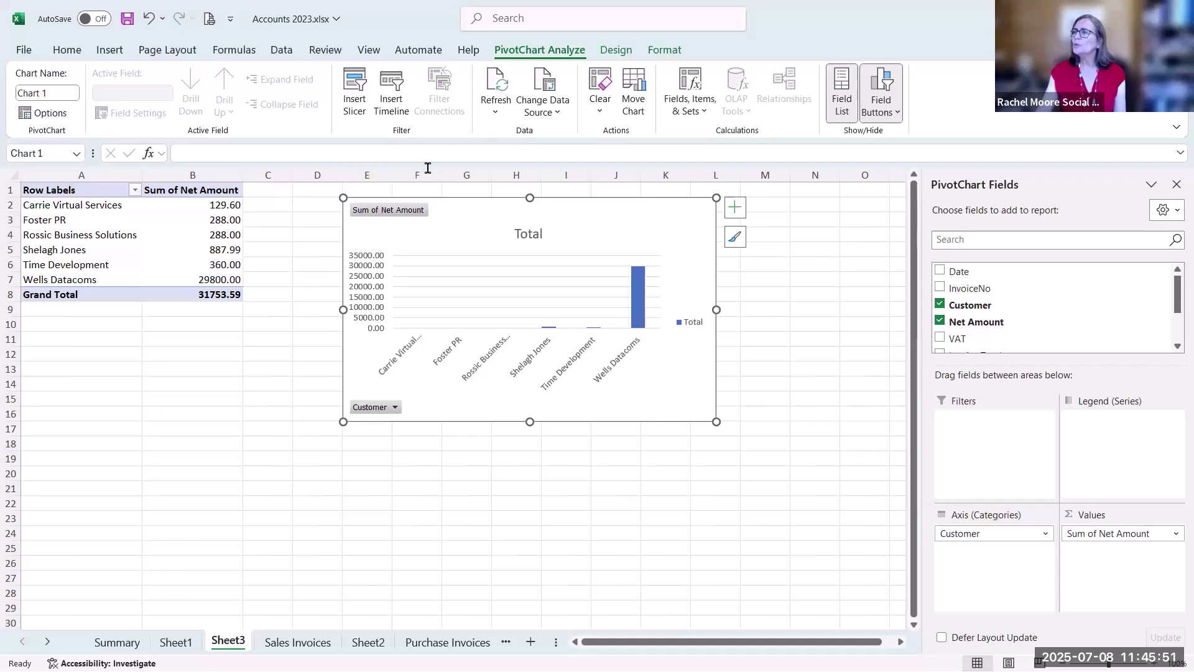
click(618, 51)
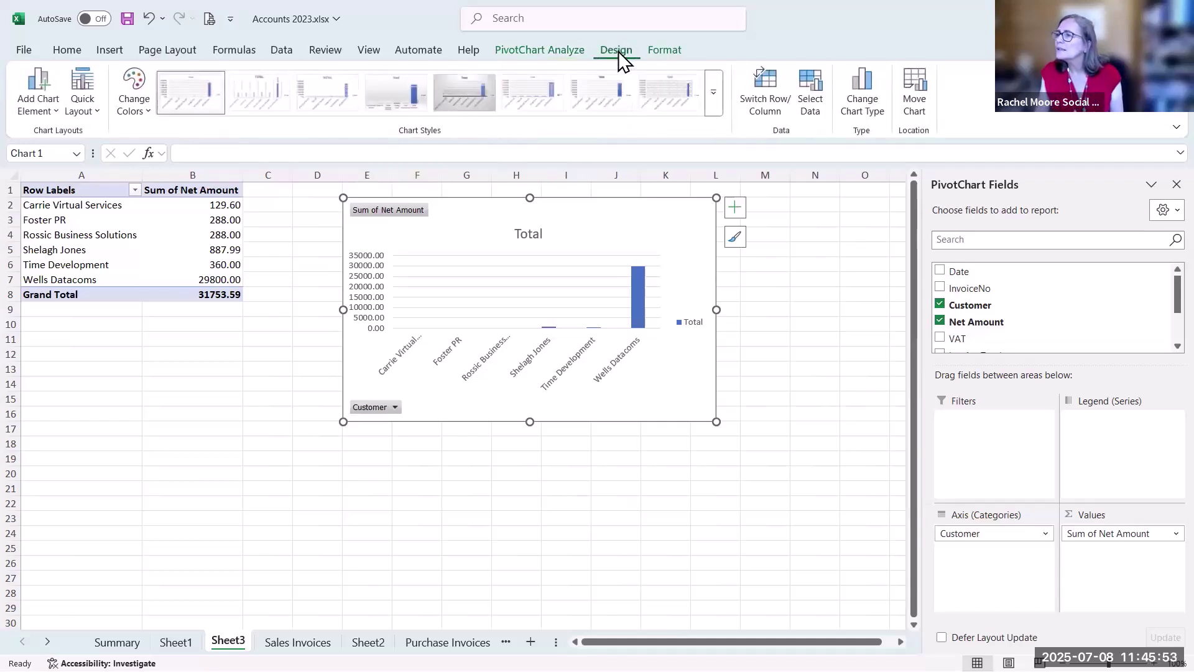
Change the Sheet3 customer sales PivotChart to a pie chart and drag it larger
click(858, 111)
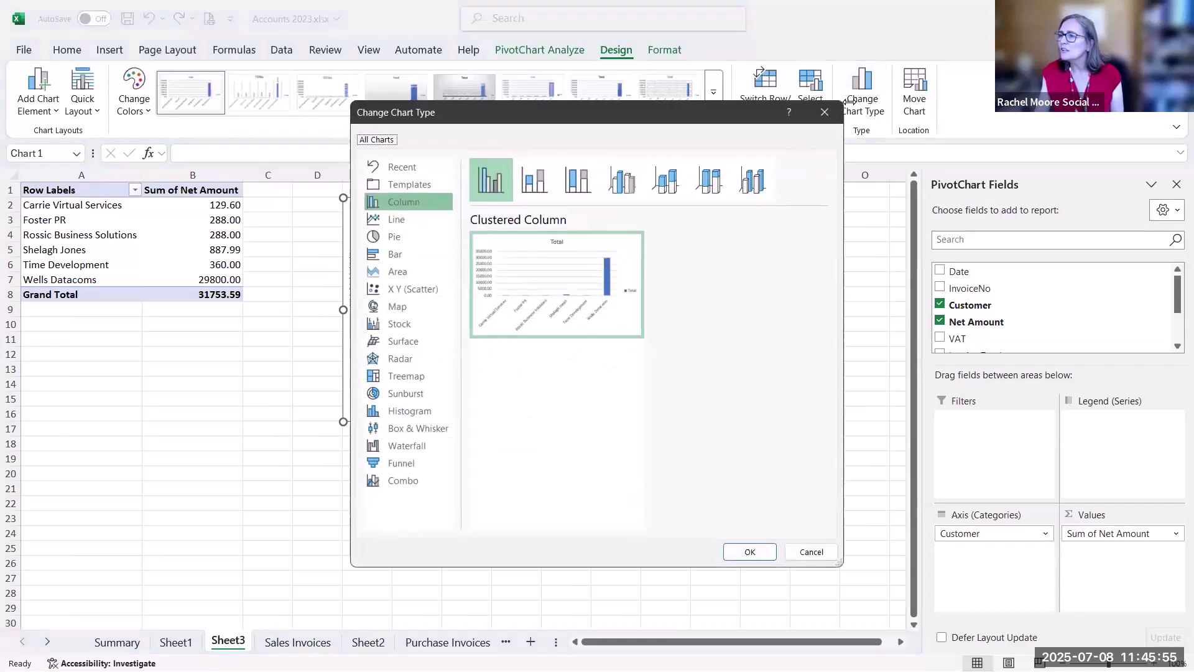
click(414, 240)
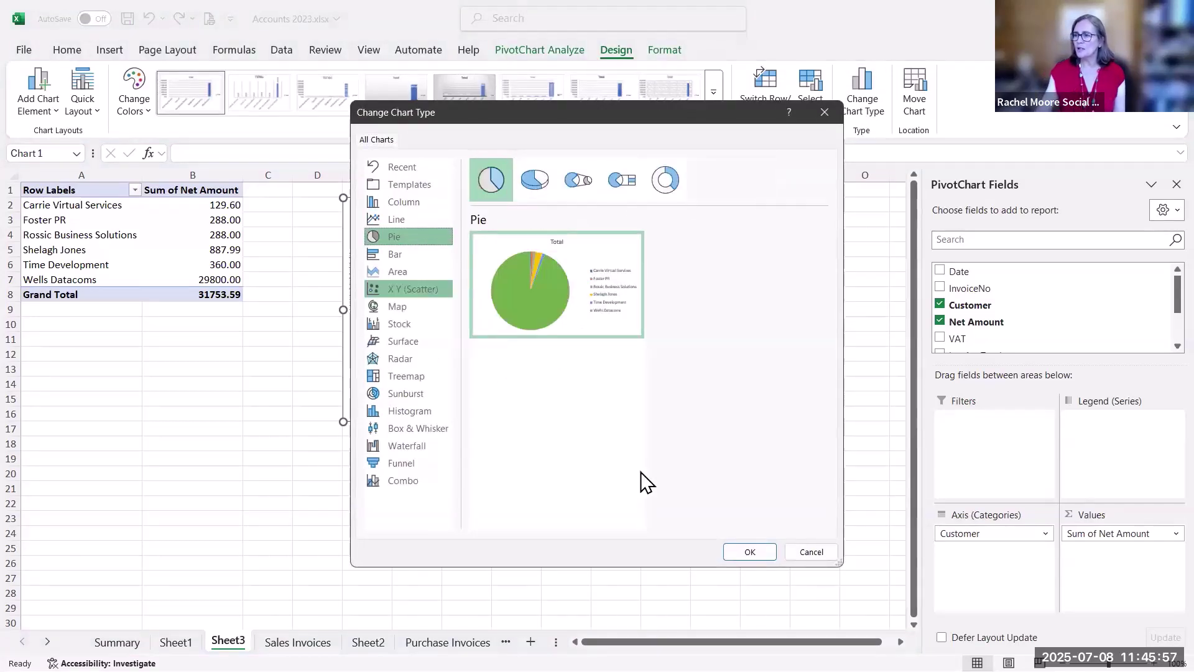
click(740, 552)
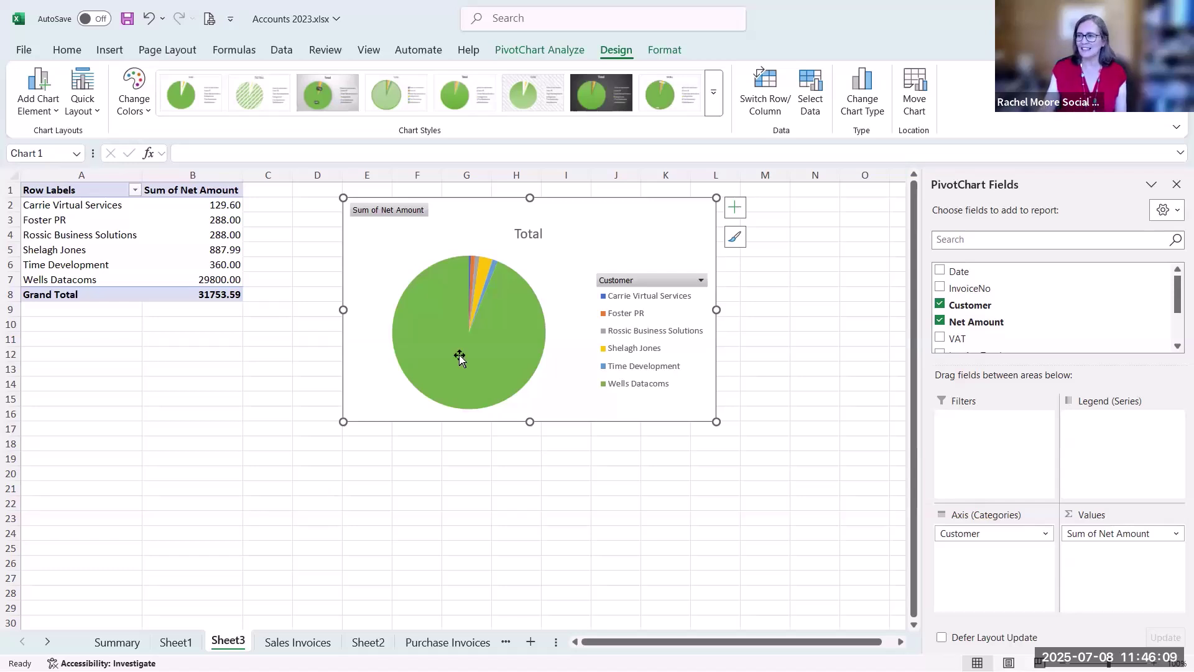
drag(716, 422, 771, 482)
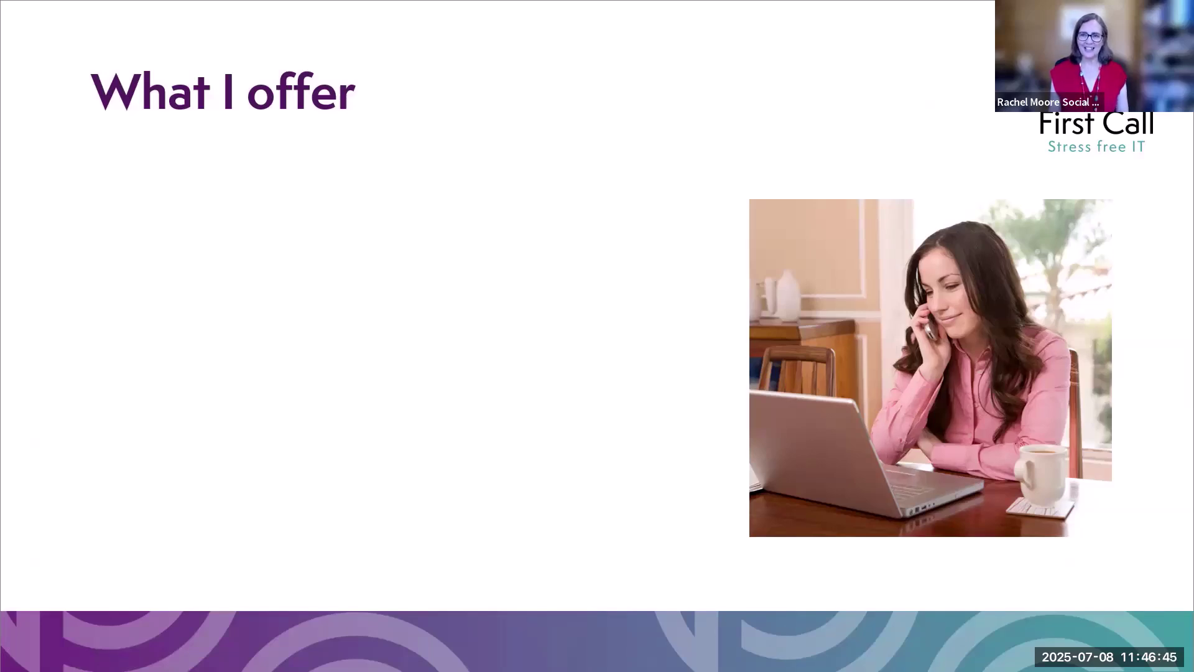
Advance the slideshow to show the 'Microsoft 365 support and training' bullet
click(111, 396)
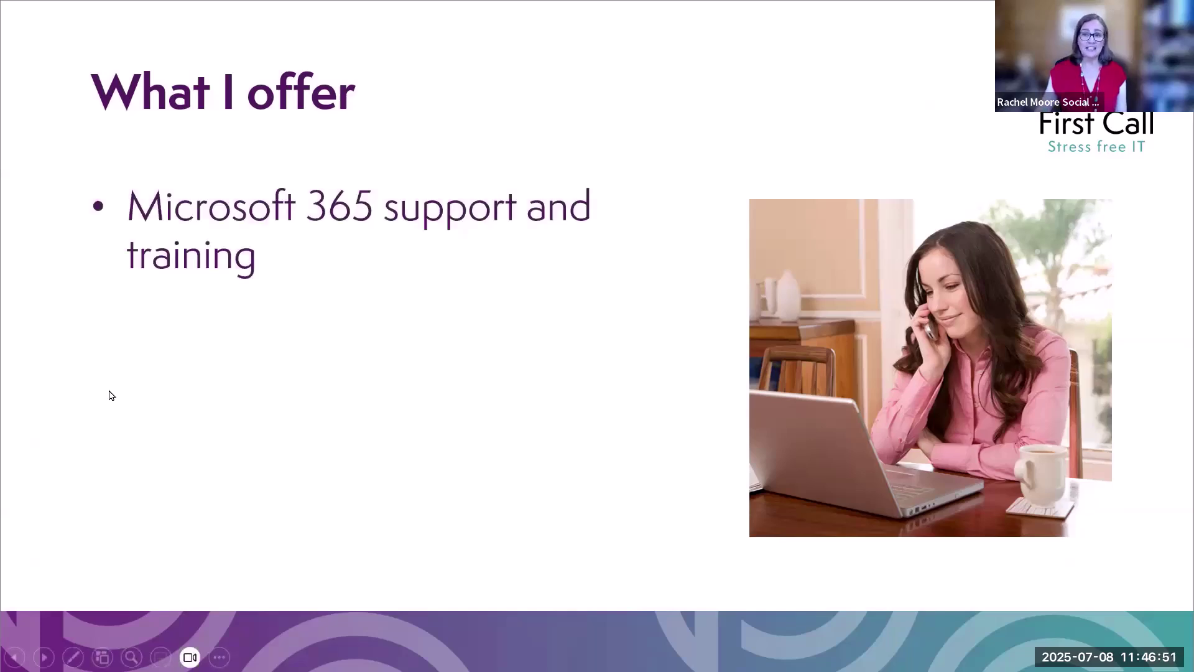